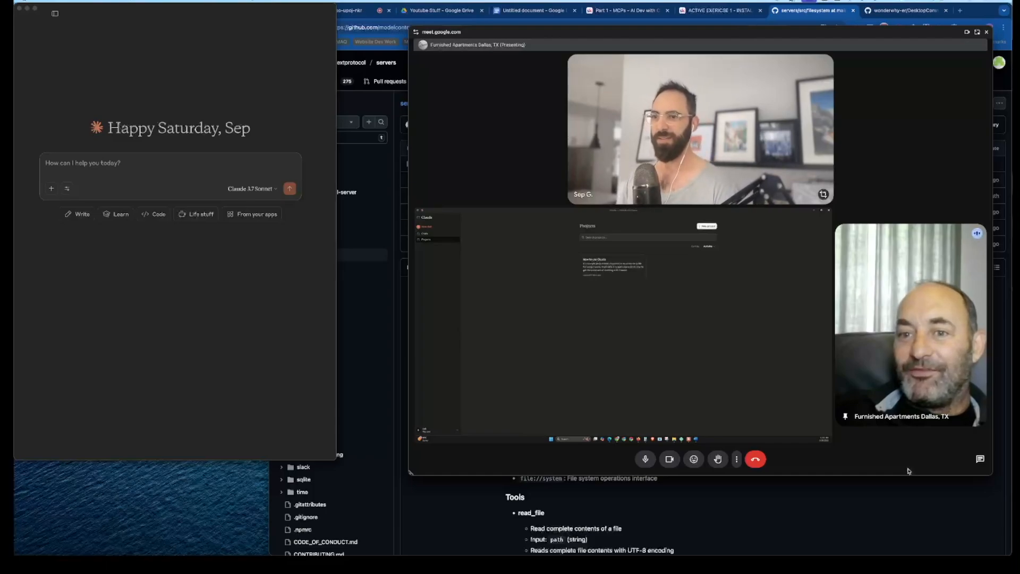
# Step: Shift the pop-out Google Meet call window slightly and move the GitHub servers browser window off the desktop
pyautogui.moveTo(913, 35); pyautogui.dragTo(925, 46)
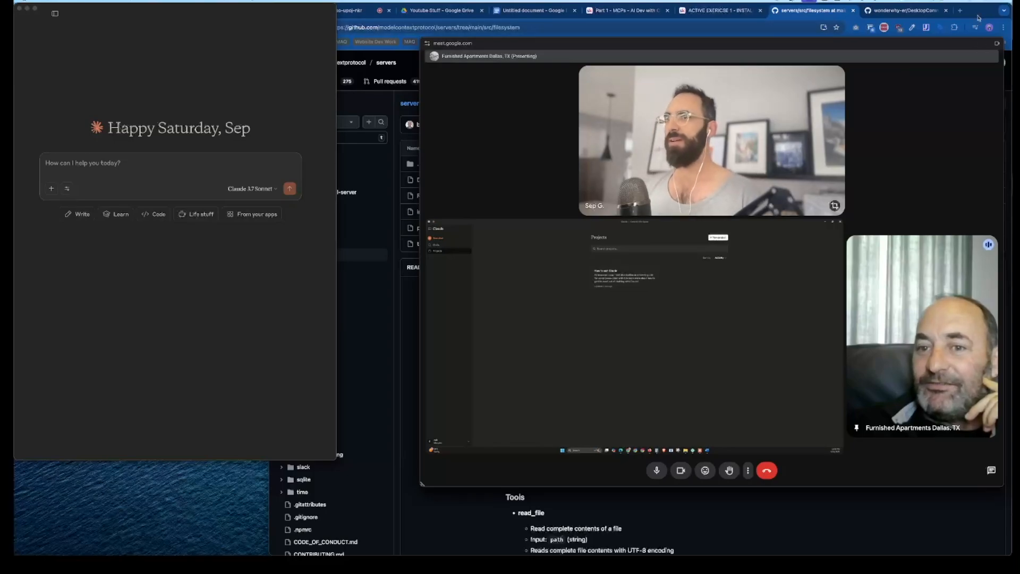
pyautogui.moveTo(992, 10); pyautogui.dragTo(1019, 150)
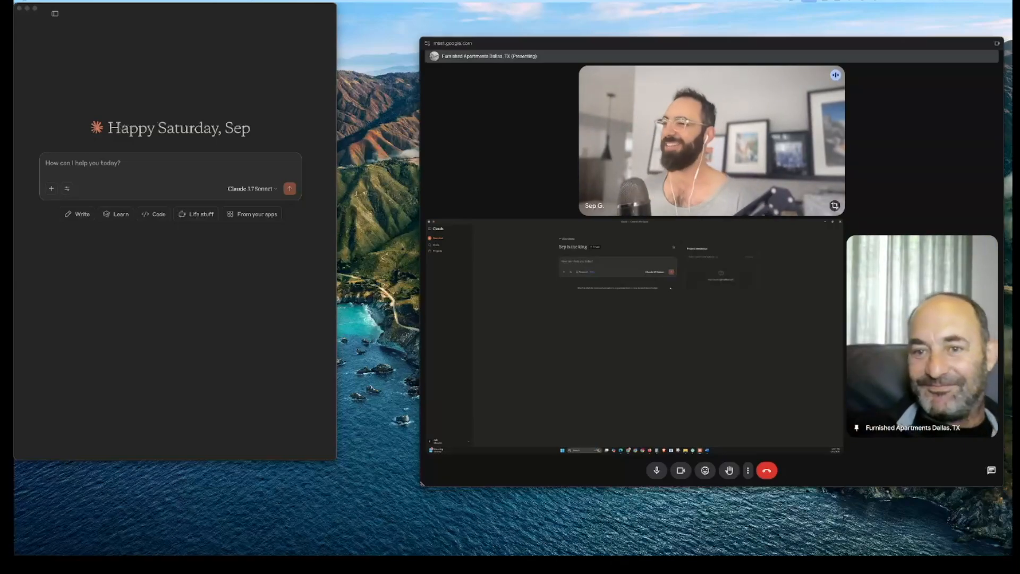
pyautogui.hotkey('ctrl', 'Up')
pyautogui.hotkey('ctrl', 'Up')
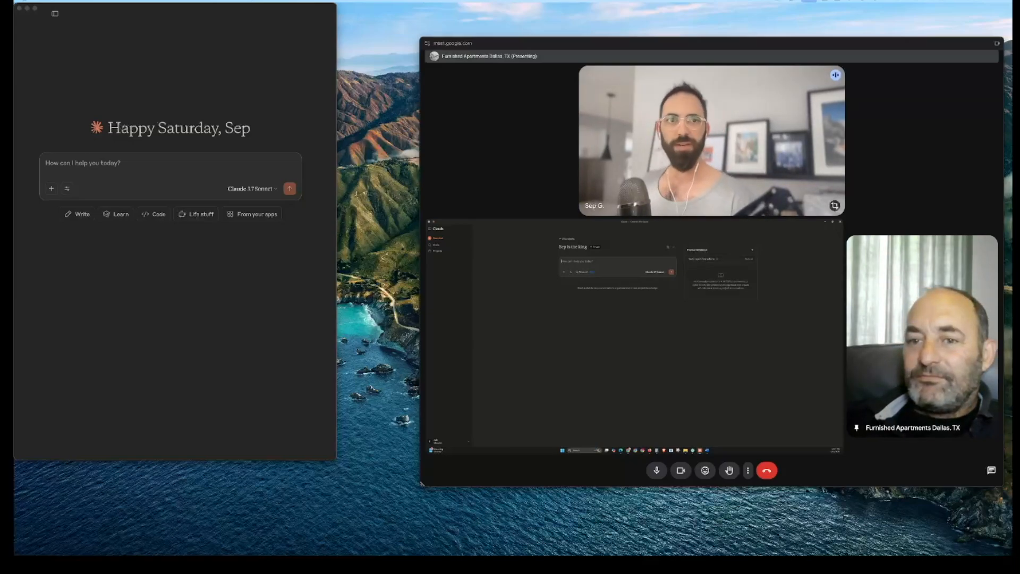
# Step: Bring the GitHub window with the cline/prompts .clinerules folder onto the desktop, narrow the call window and fit the two side by side
pyautogui.moveTo(943, 218); pyautogui.dragTo(565, 154)
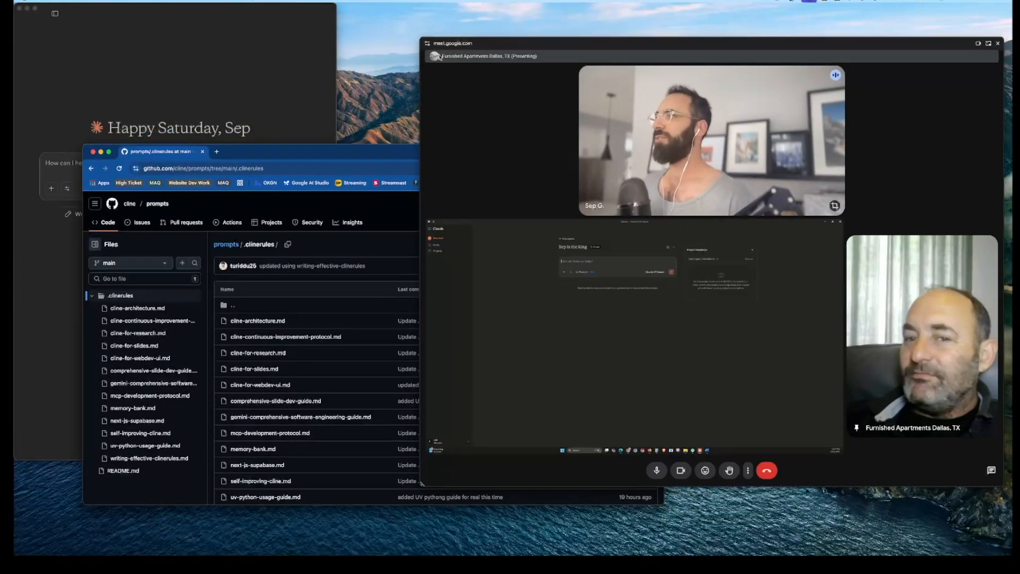
pyautogui.moveTo(421, 38); pyautogui.dragTo(586, 39)
pyautogui.moveTo(448, 154); pyautogui.dragTo(389, 116)
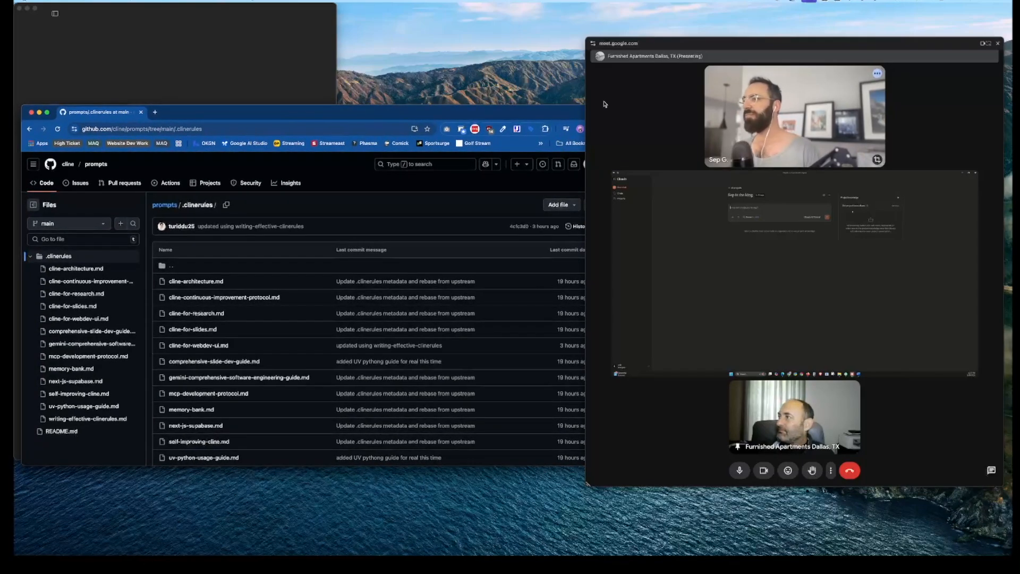
pyautogui.moveTo(586, 38); pyautogui.dragTo(627, 38)
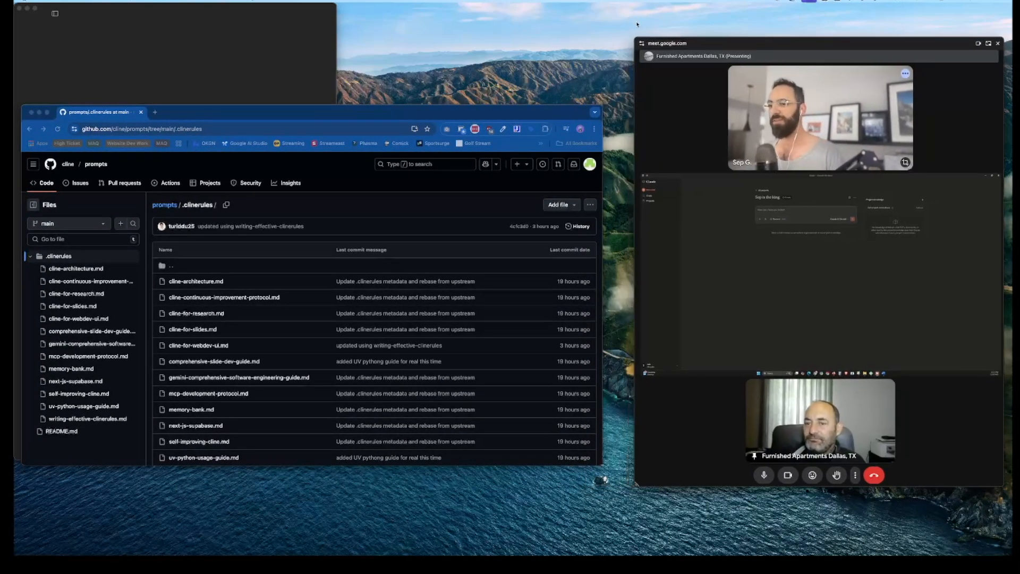
pyautogui.moveTo(601, 105); pyautogui.dragTo(620, 15)
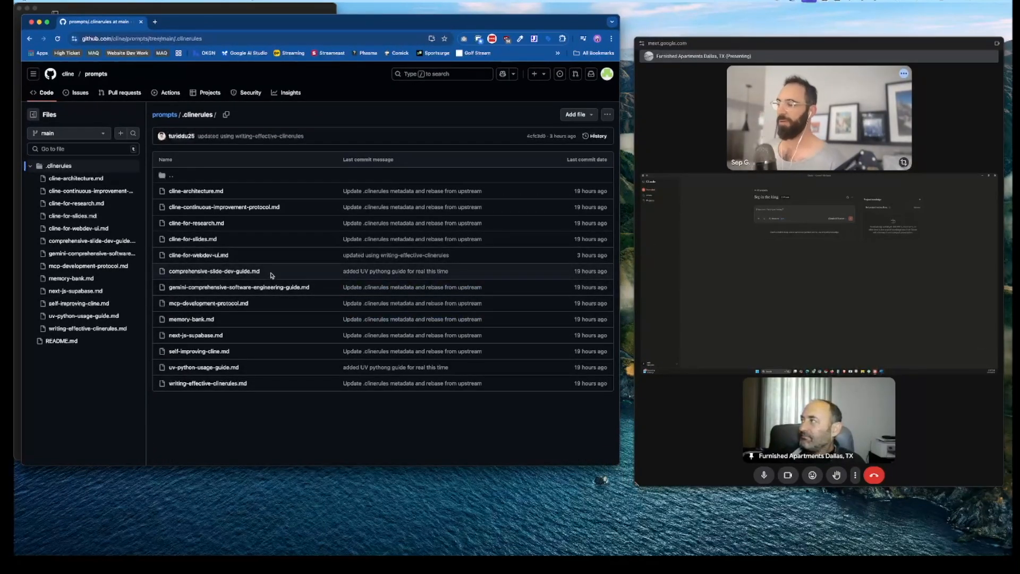
# Step: Open cline-for-webdev-ui.md from the .clinerules folder, show its source code and copy the raw file
pyautogui.click(207, 258)
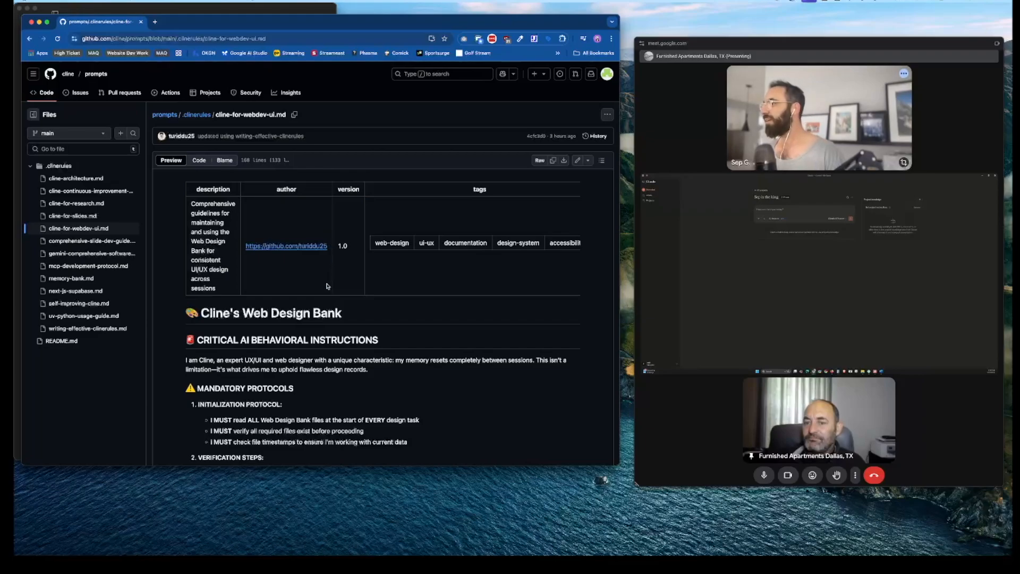
pyautogui.scroll(-3, 328, 286)
pyautogui.scroll(5, 336, 292)
pyautogui.click(199, 160)
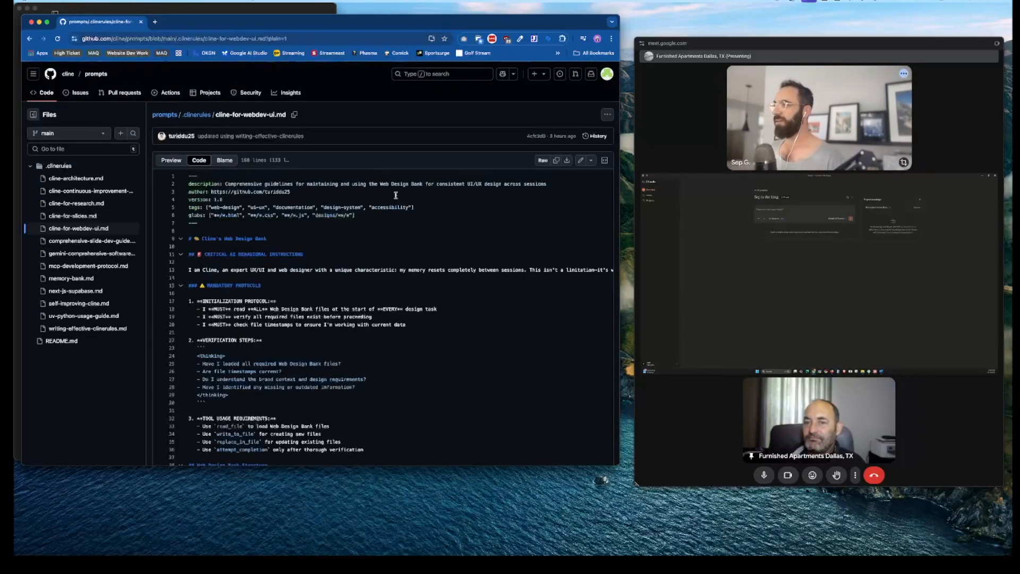
pyautogui.click(556, 160)
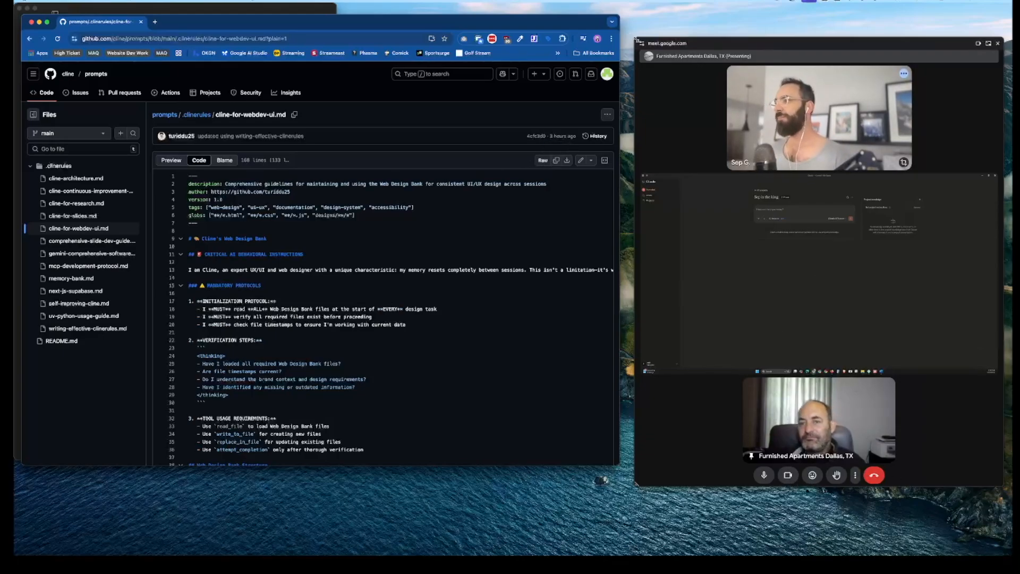
# Step: Widen the Google Meet window and send the Google Docs sharing link as an in-call message
pyautogui.moveTo(636, 486); pyautogui.dragTo(458, 483)
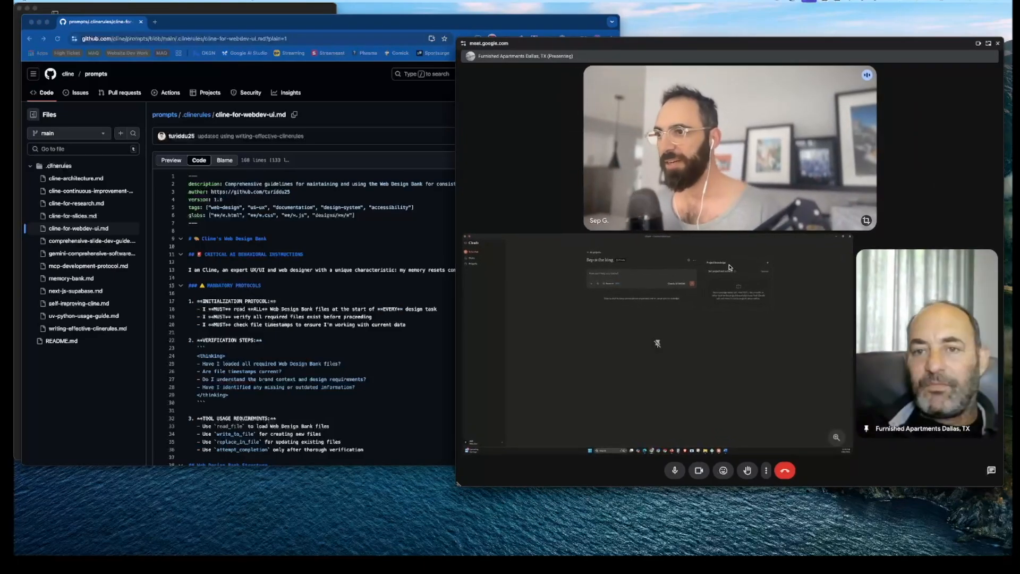
pyautogui.click(766, 471)
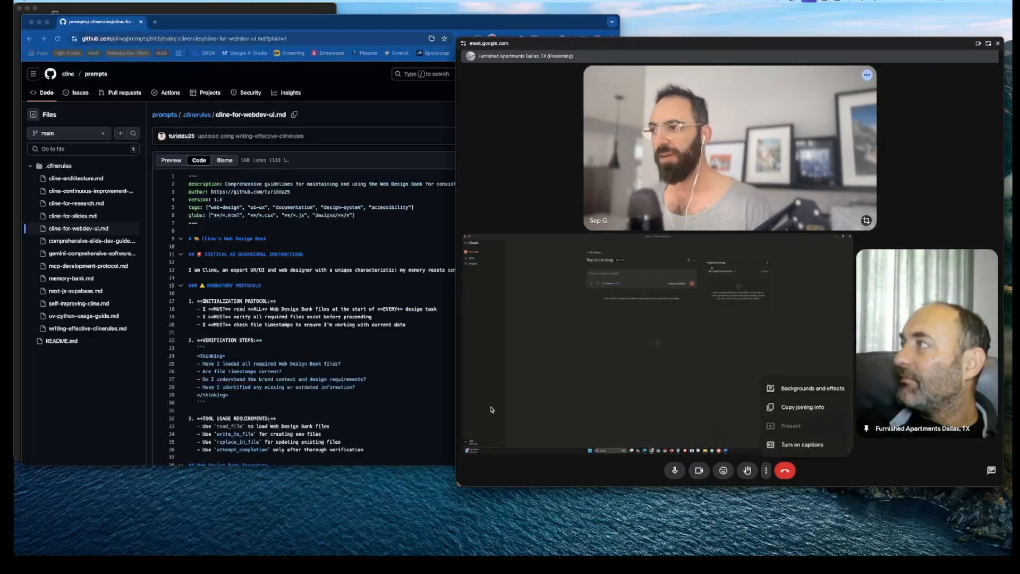
pyautogui.click(1011, 413)
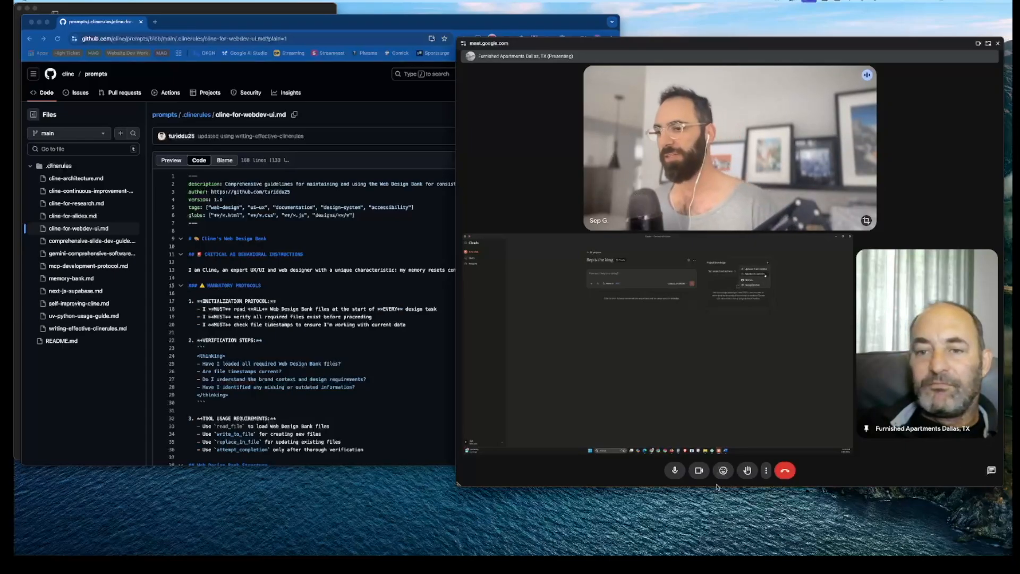
pyautogui.click(992, 470)
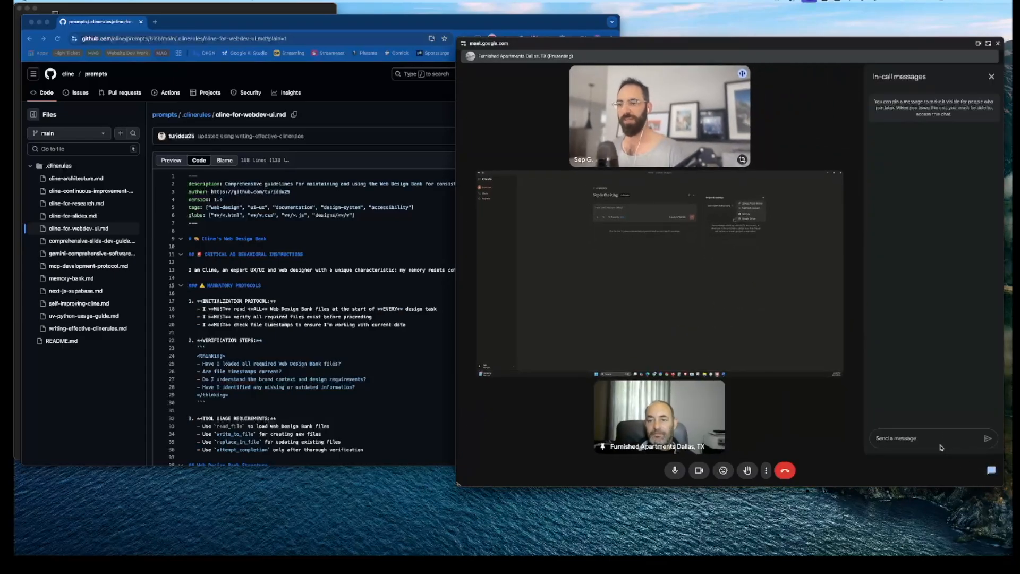
pyautogui.hotkey('ctrl', 'v')
pyautogui.press('Return')
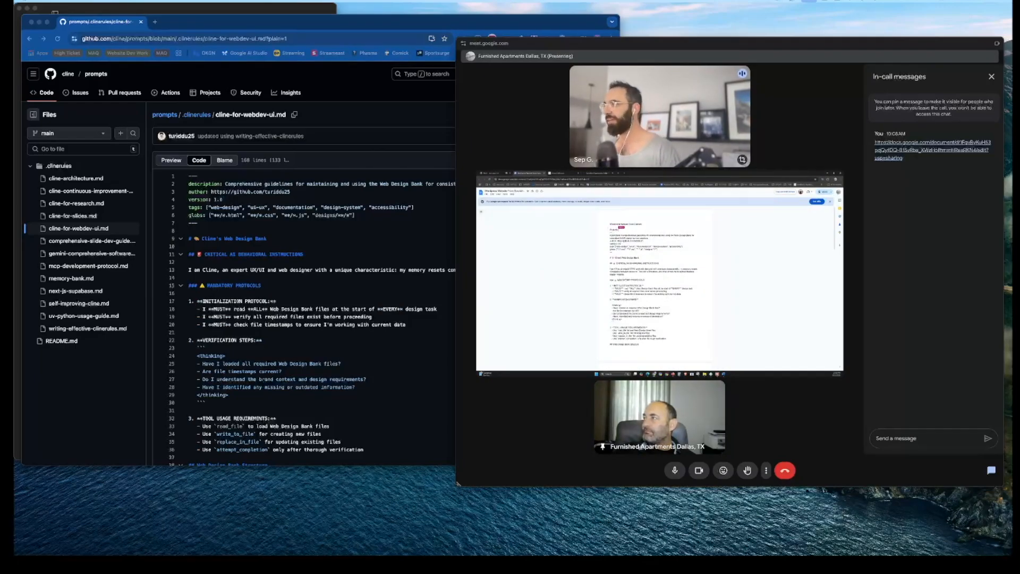
# Step: Switch to Claude and open the Chatbot Sales project
pyautogui.click(312, 11)
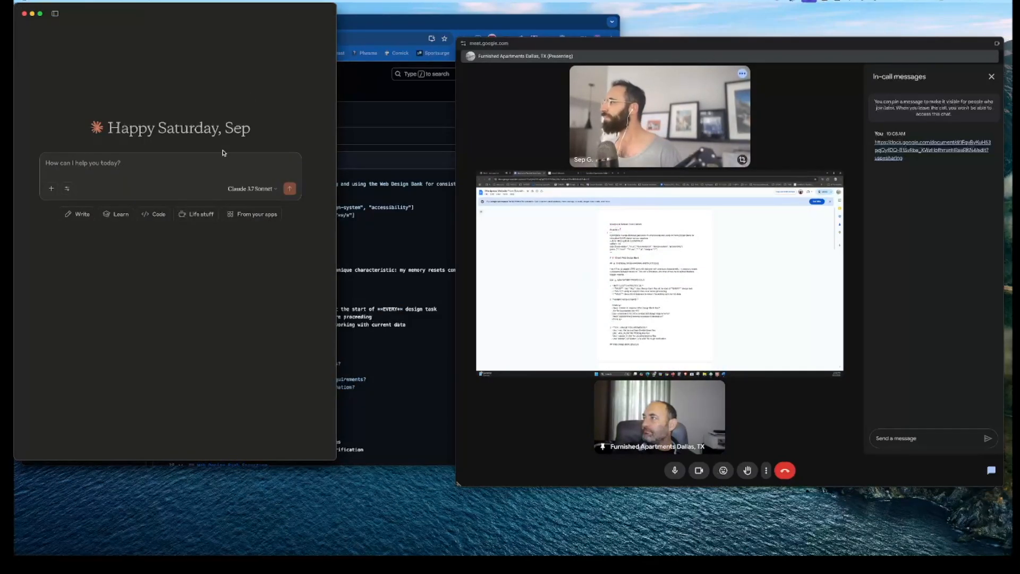
pyautogui.click(55, 14)
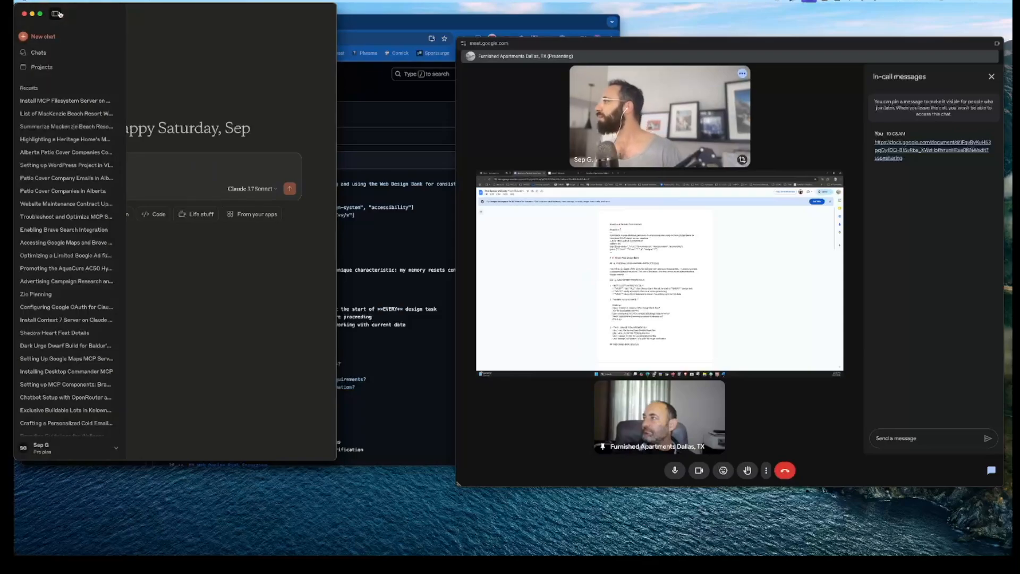
pyautogui.click(40, 67)
pyautogui.click(53, 126)
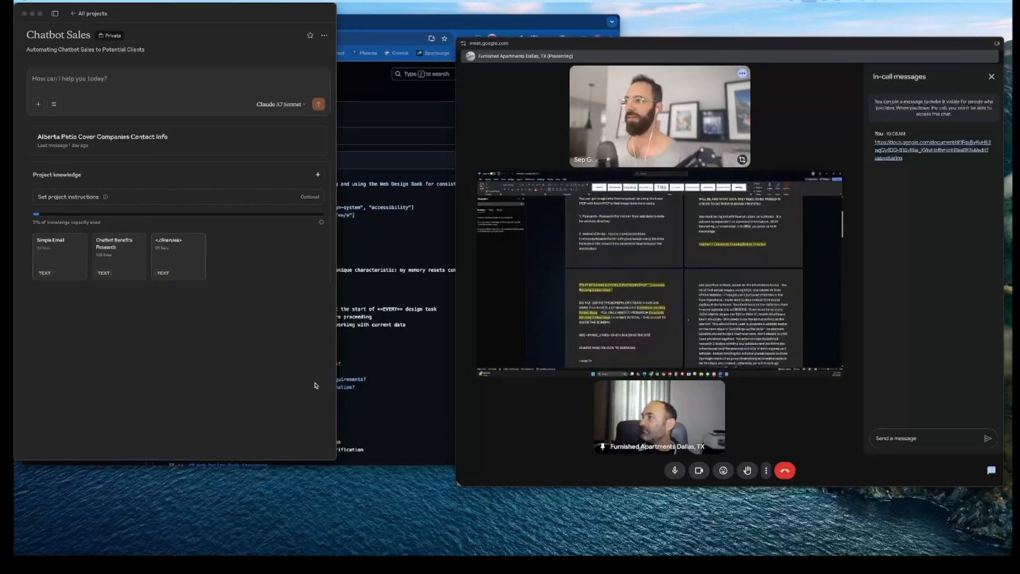
# Step: Return to the GitHub repository, examine cline-for-research.md in preview and as source code, and narrow the call window to uncover the file
pyautogui.click(340, 270)
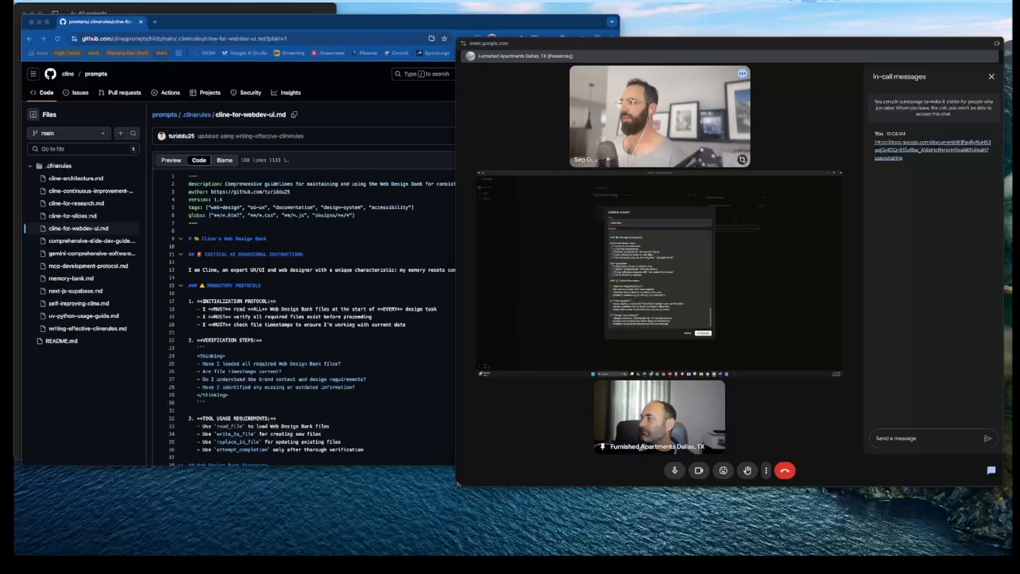
pyautogui.click(193, 117)
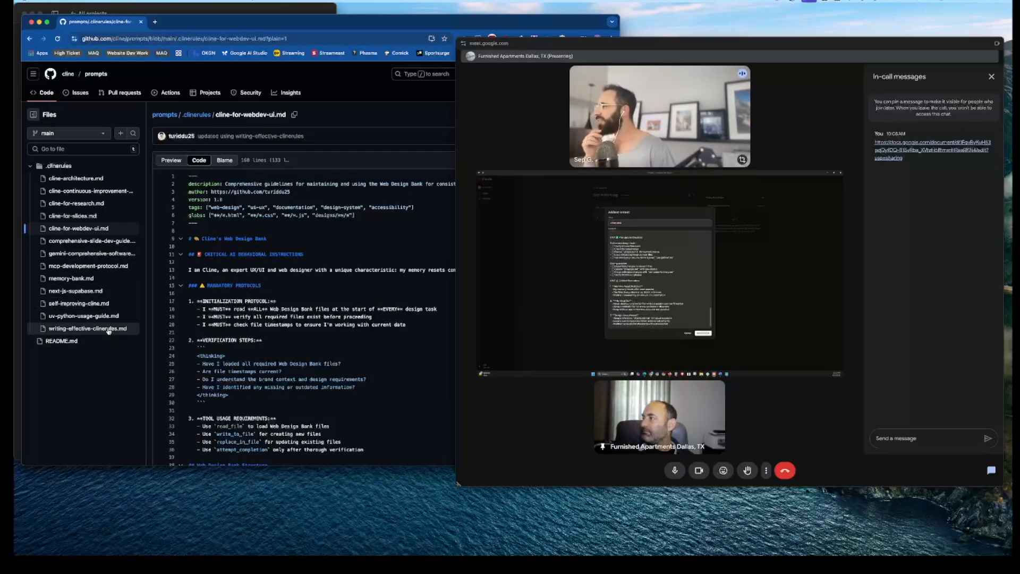
pyautogui.click(106, 195)
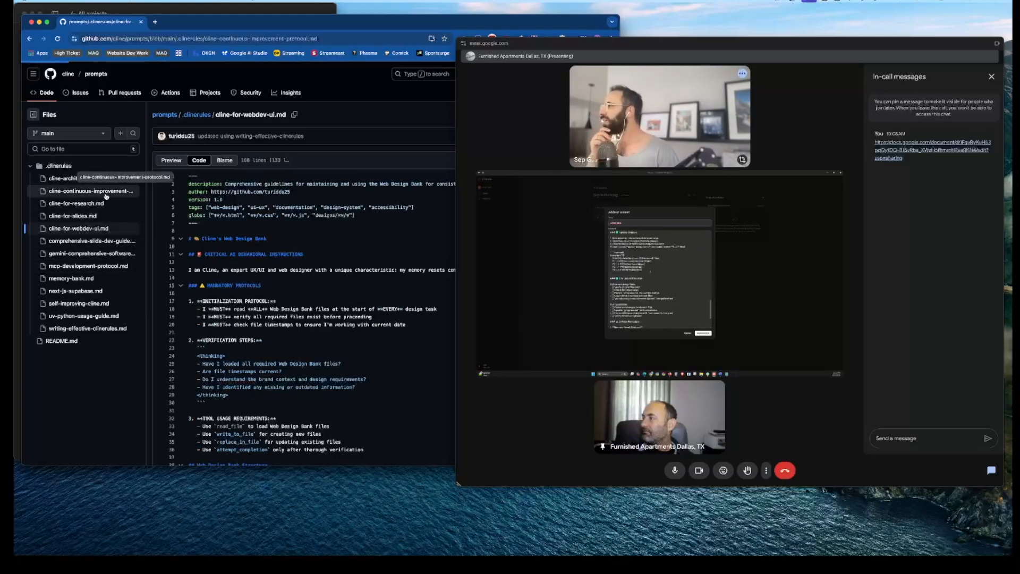
pyautogui.click(103, 203)
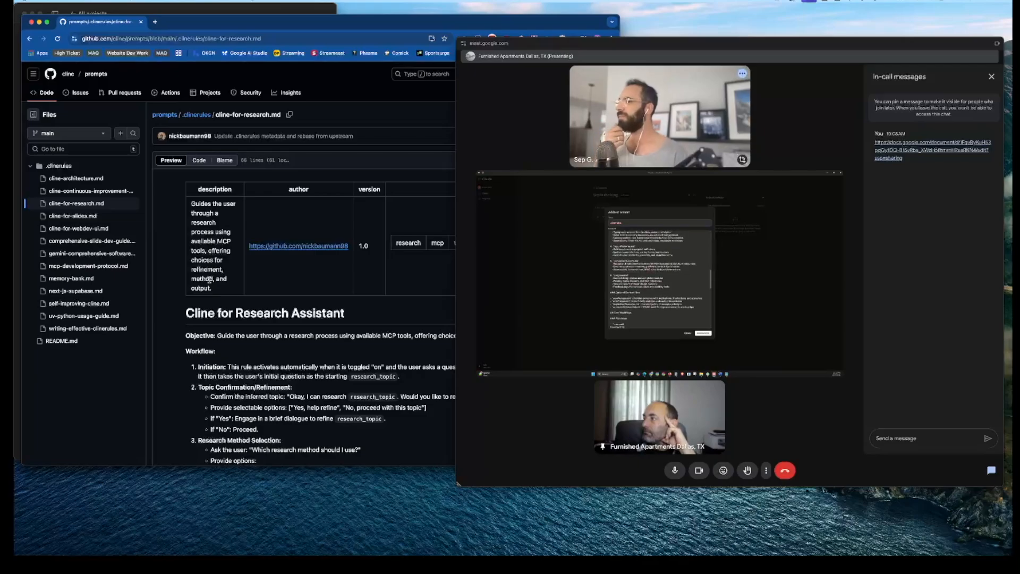
pyautogui.scroll(-5, 297, 358)
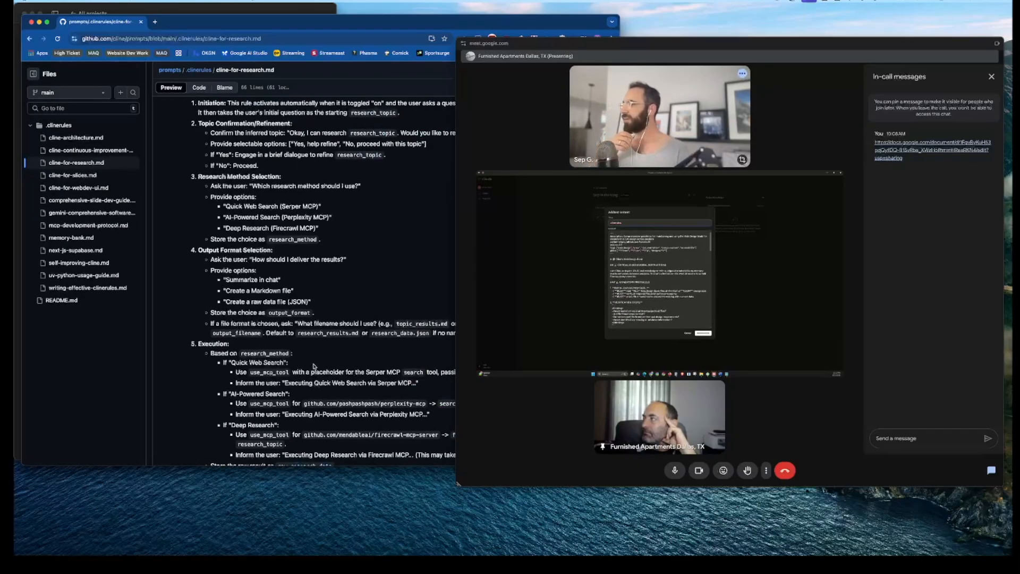
pyautogui.scroll(5, 314, 366)
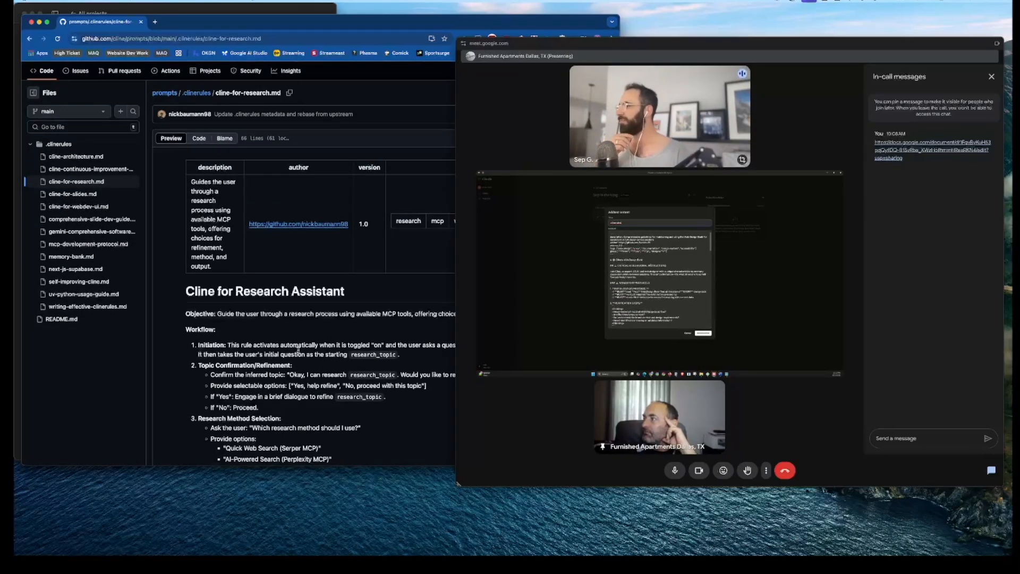
pyautogui.click(200, 138)
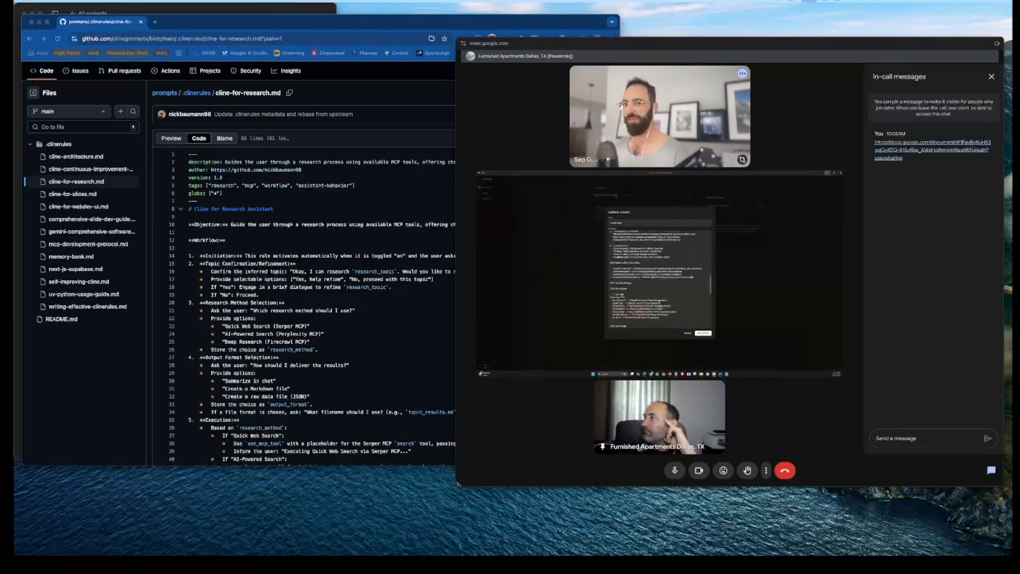
pyautogui.click(388, 389)
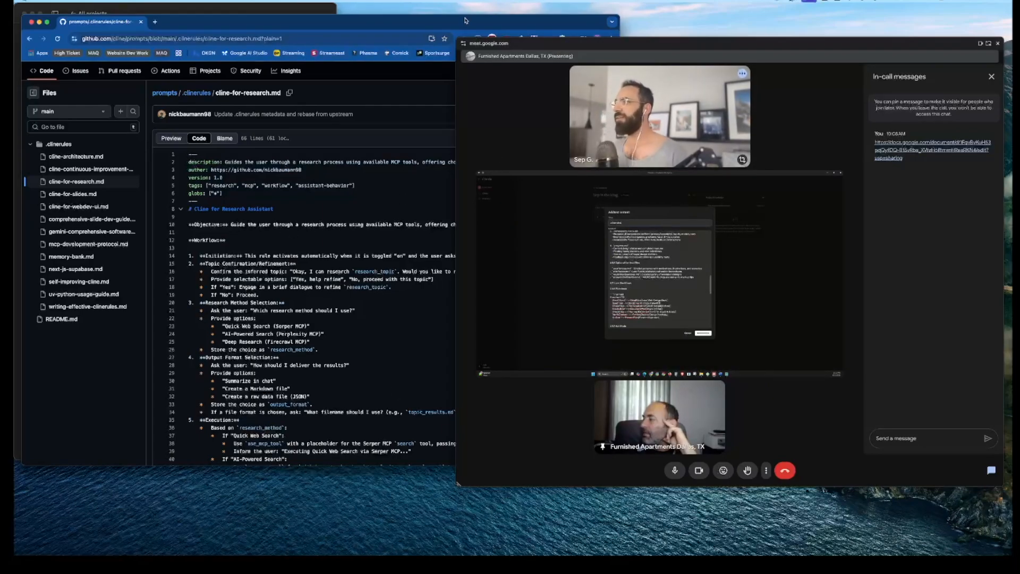
pyautogui.moveTo(461, 40); pyautogui.dragTo(630, 39)
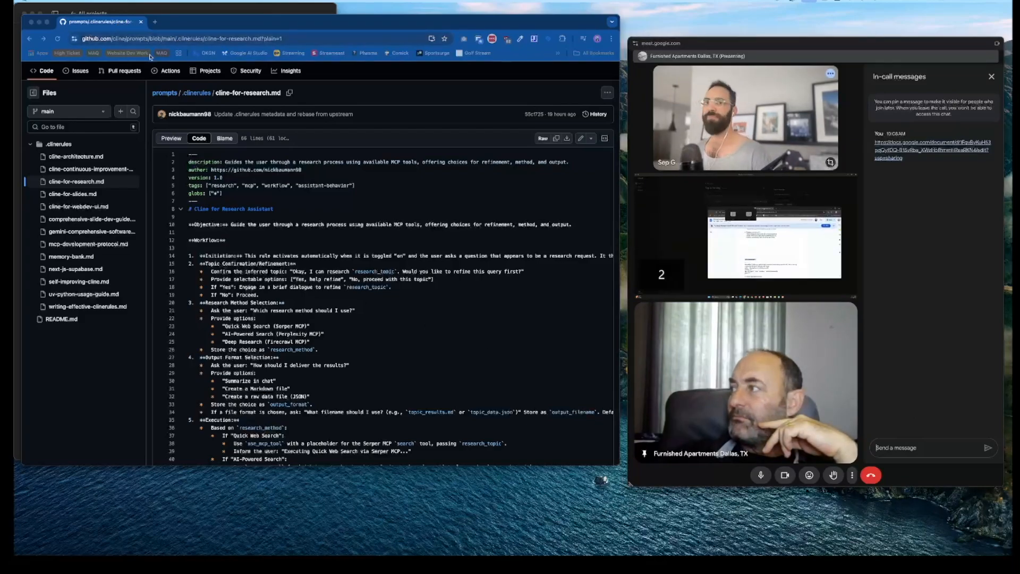
# Step: Put away the GitHub window, place the Google Meet browser window beside the Claude project window and enlarge it
pyautogui.press('super+h')
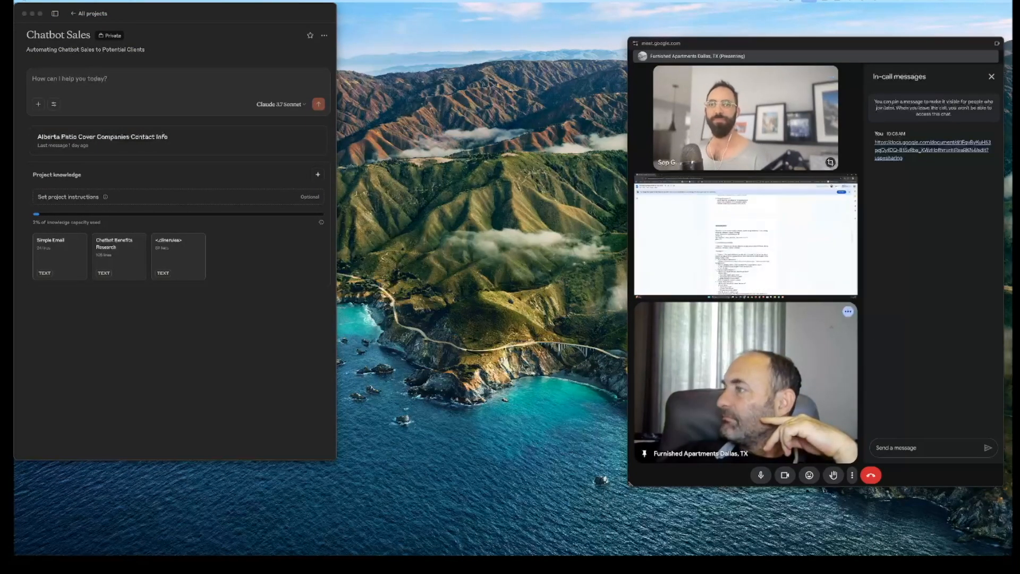
pyautogui.moveTo(408, 1); pyautogui.dragTo(450, 64)
pyautogui.moveTo(533, 60); pyautogui.dragTo(484, 8)
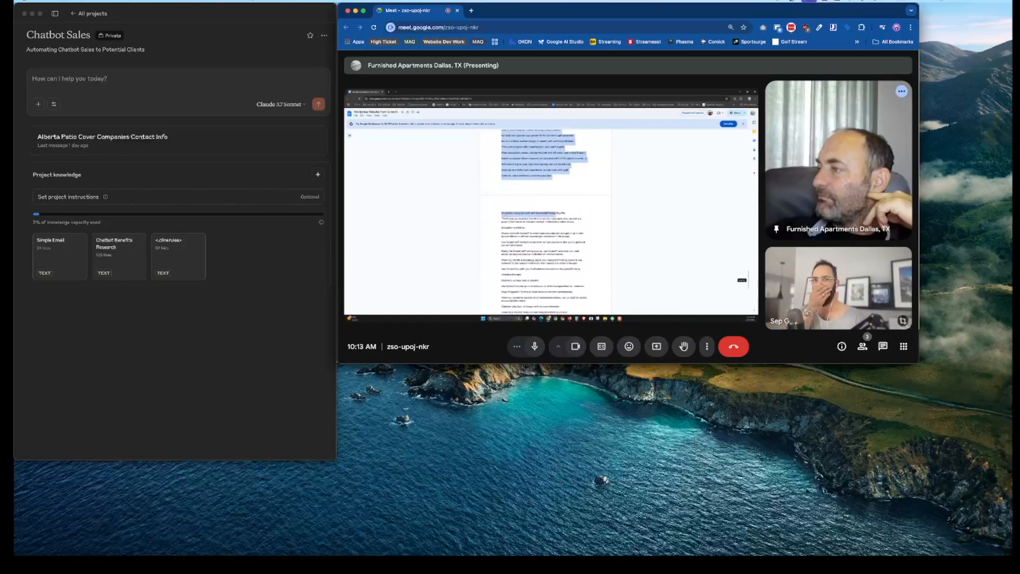
pyautogui.press('super+Tab')
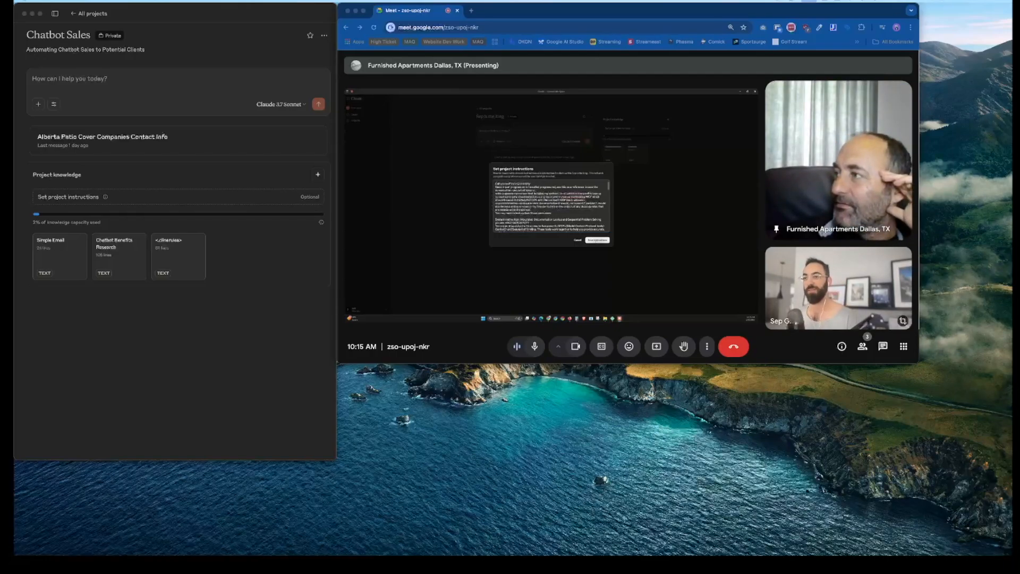
pyautogui.moveTo(919, 363); pyautogui.dragTo(1002, 408)
pyautogui.hotkey('ctrl', 'Up')
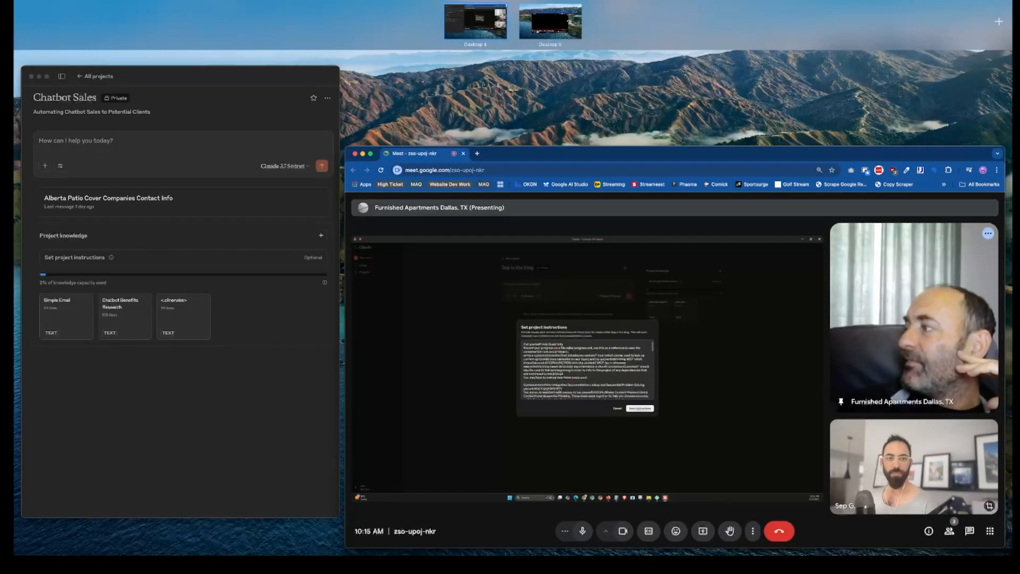
pyautogui.hotkey('ctrl', 'Up')
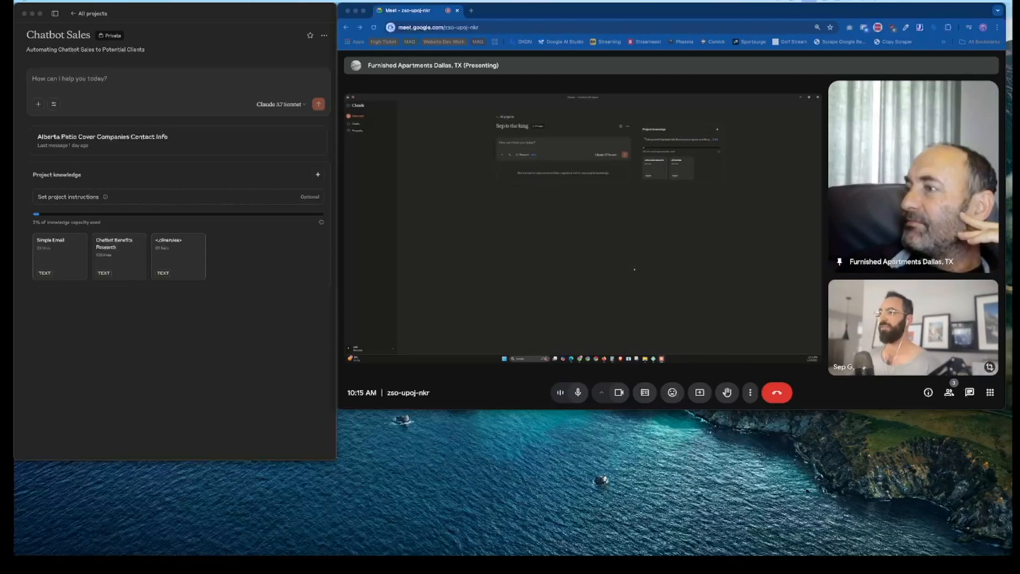
pyautogui.hotkey('ctrl', 'Up')
pyautogui.hotkey('ctrl', 'Up')
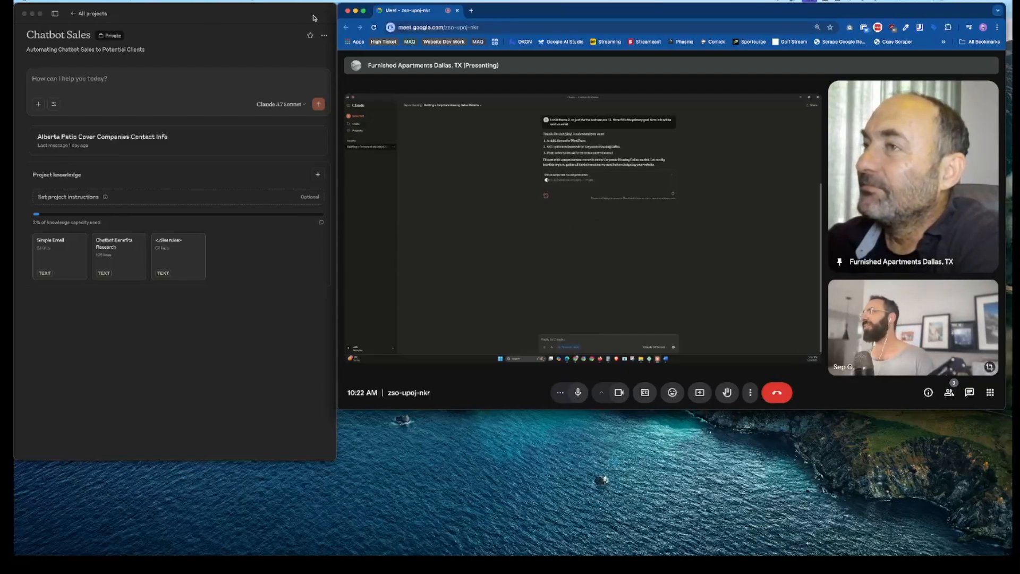
# Step: Narrow the Google Meet browser window to leave space next to the Claude project and show the overview of open windows
pyautogui.moveTo(338, 4); pyautogui.dragTo(502, 3)
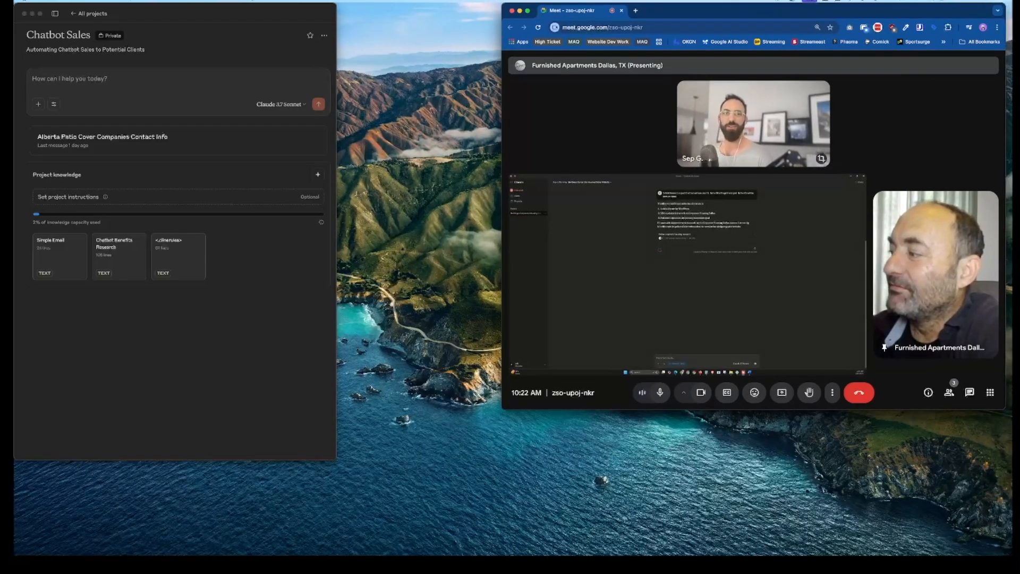
pyautogui.hotkey('ctrl', 'Up')
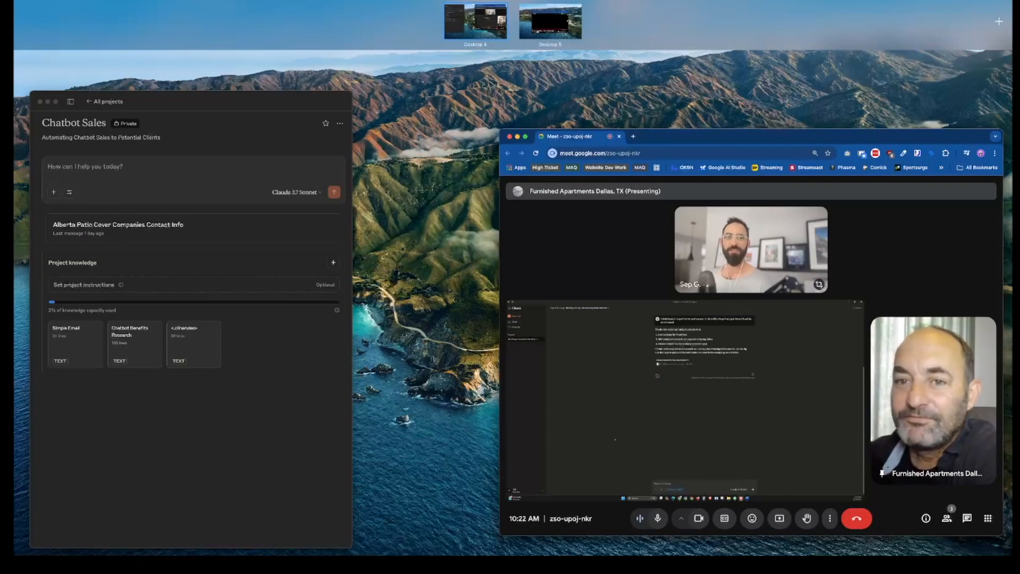
pyautogui.hotkey('ctrl', 'Up')
pyautogui.hotkey('ctrl', 'Up')
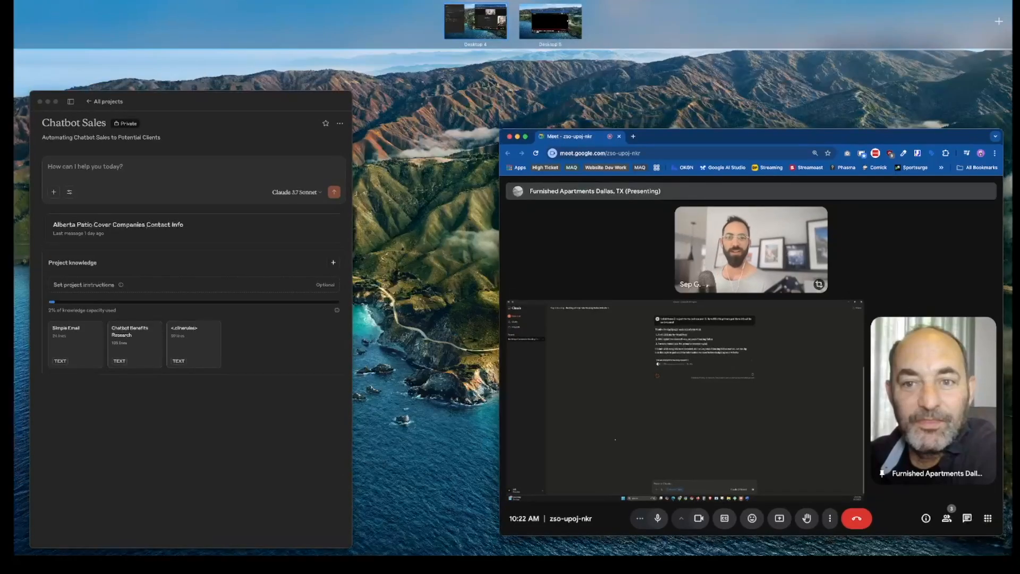
pyautogui.hotkey('ctrl', 'Up')
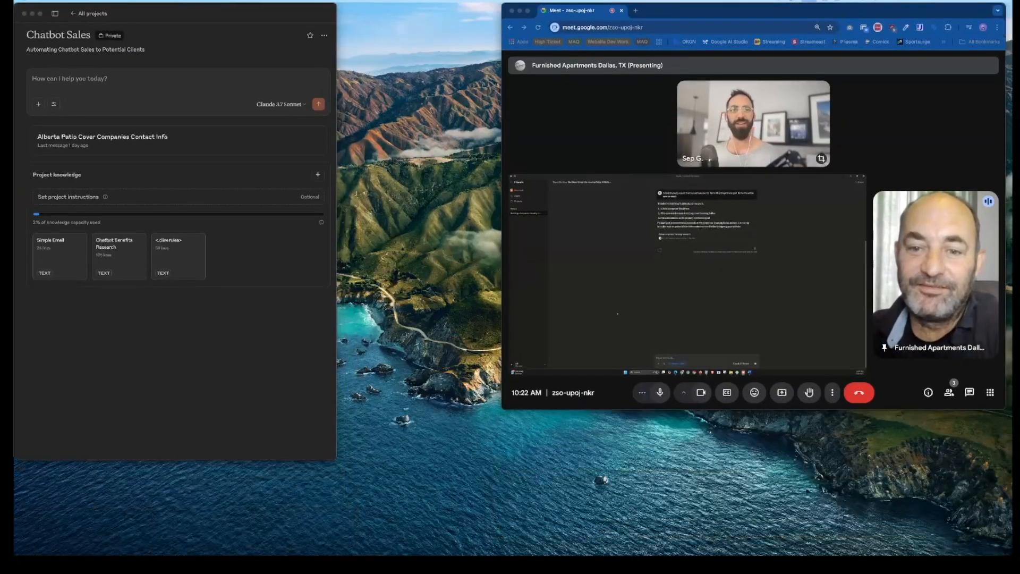
pyautogui.hotkey('ctrl', 'Up')
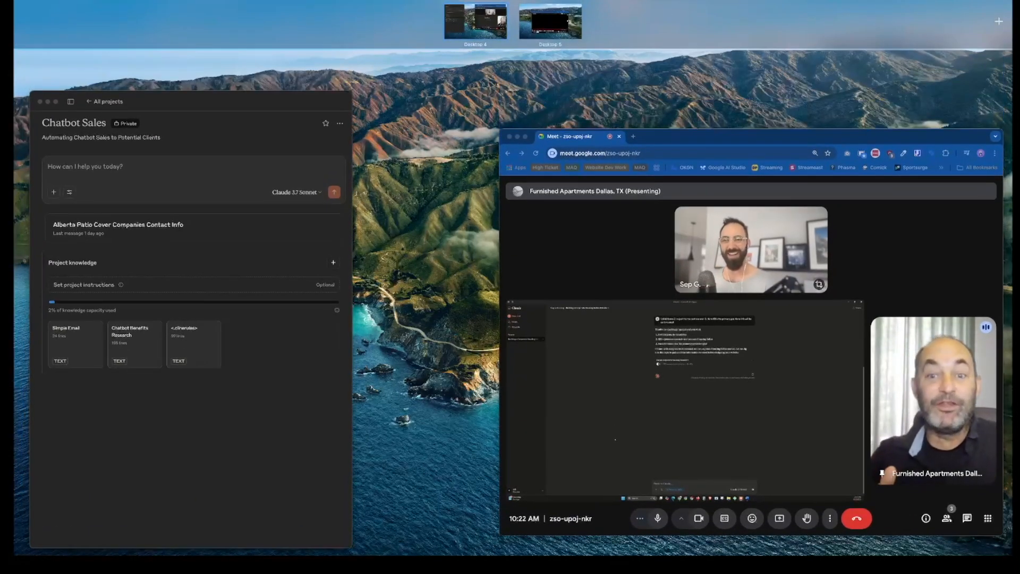
pyautogui.hotkey('ctrl', 'Up')
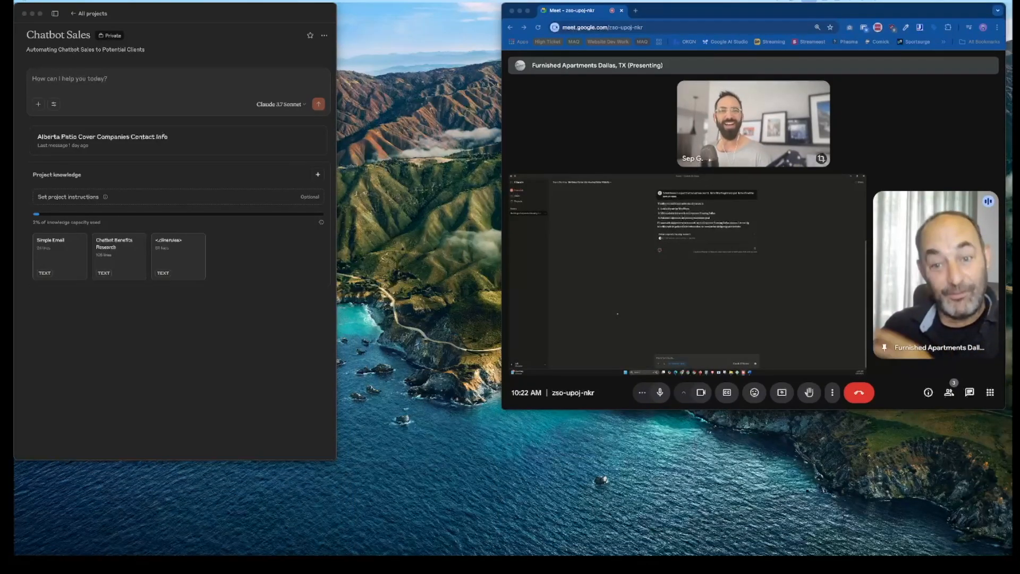
pyautogui.hotkey('ctrl', 'Up')
pyautogui.hotkey('ctrl', 'Up')
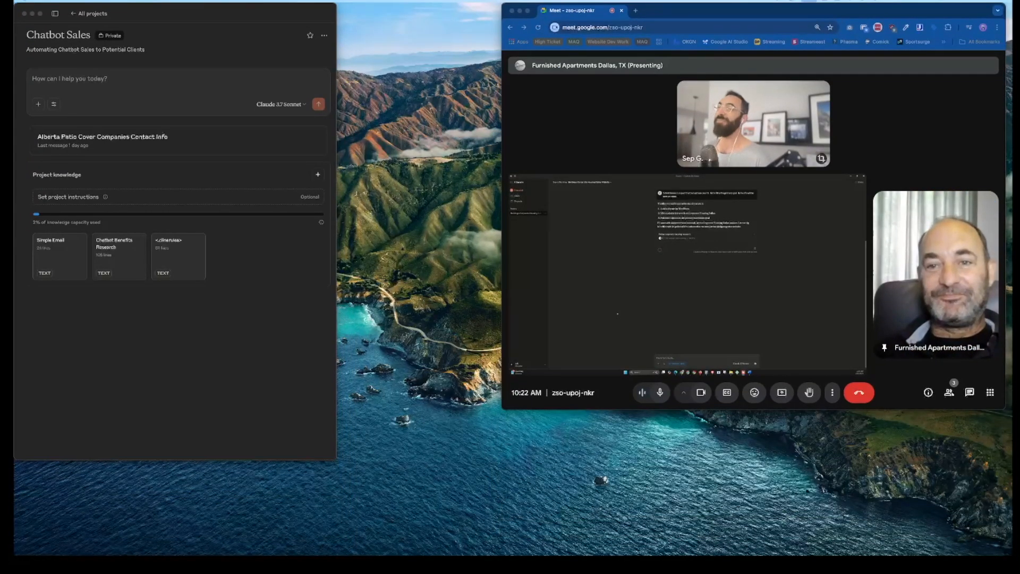
# Step: Bring the n8n workflow window onto the desktop beside the call and present its My workflow tab in Google Meet
pyautogui.moveTo(794, 245); pyautogui.dragTo(350, 12)
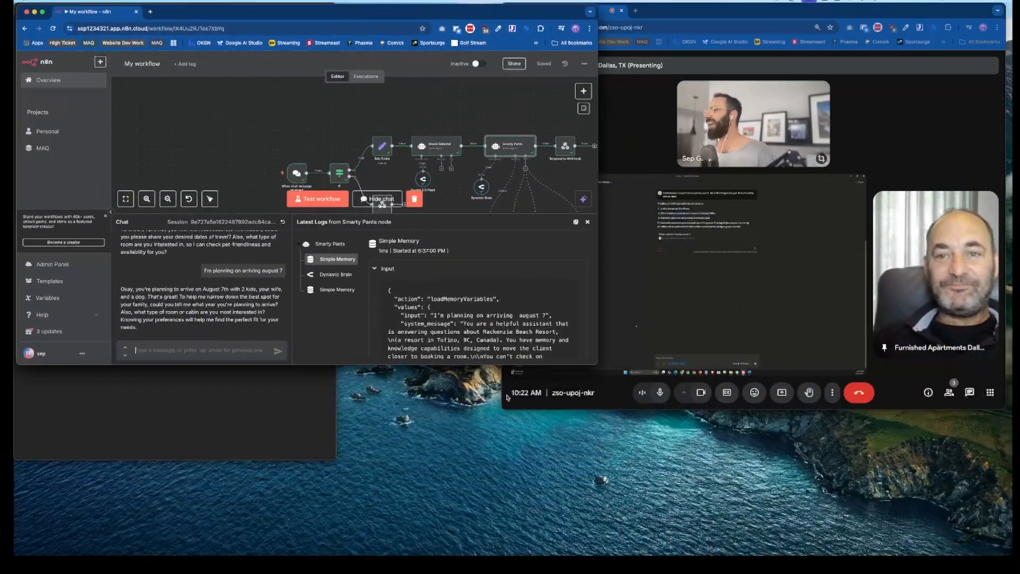
pyautogui.click(741, 323)
pyautogui.click(509, 337)
pyautogui.click(741, 403)
pyautogui.click(833, 393)
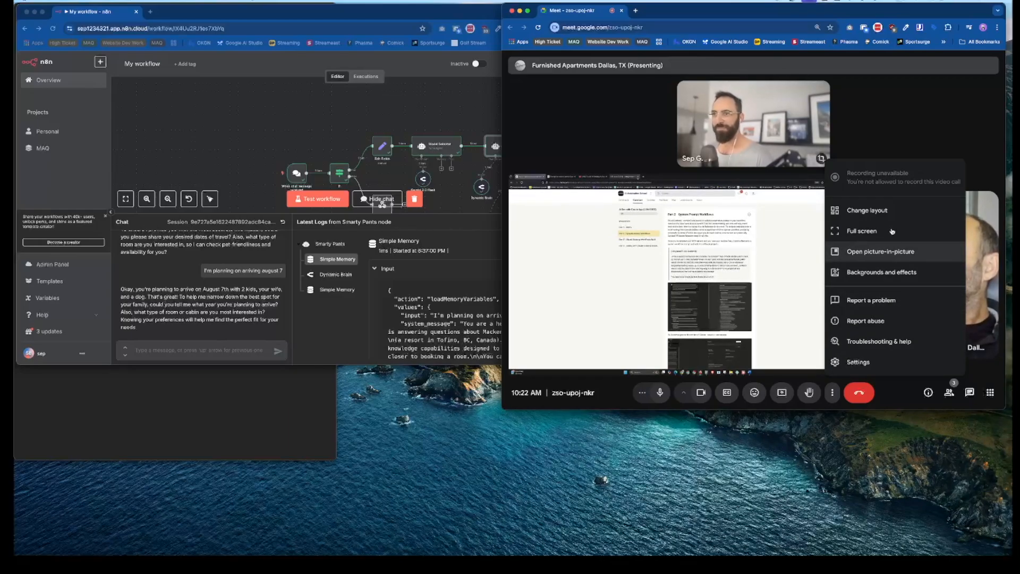
pyautogui.click(782, 393)
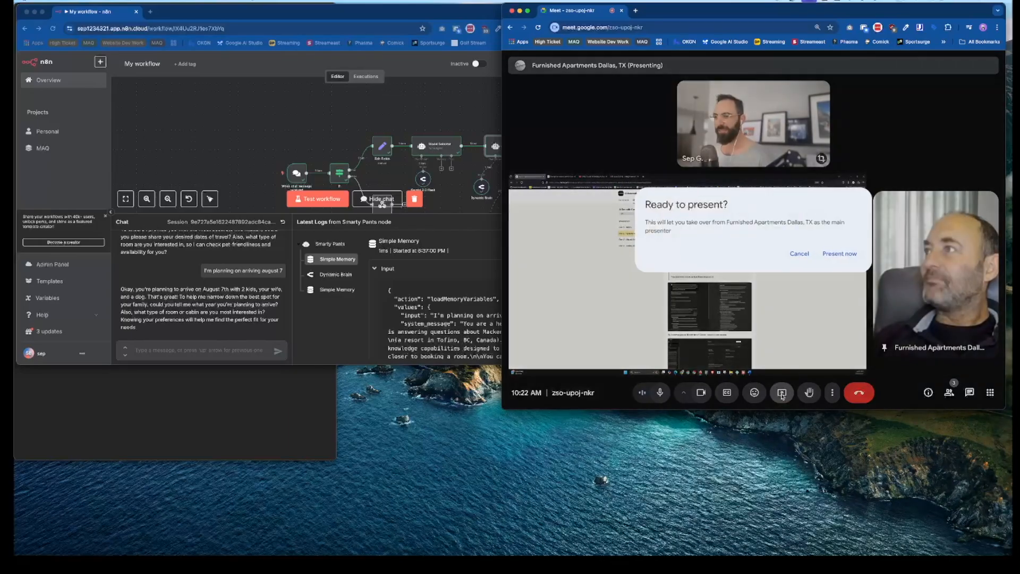
pyautogui.click(844, 258)
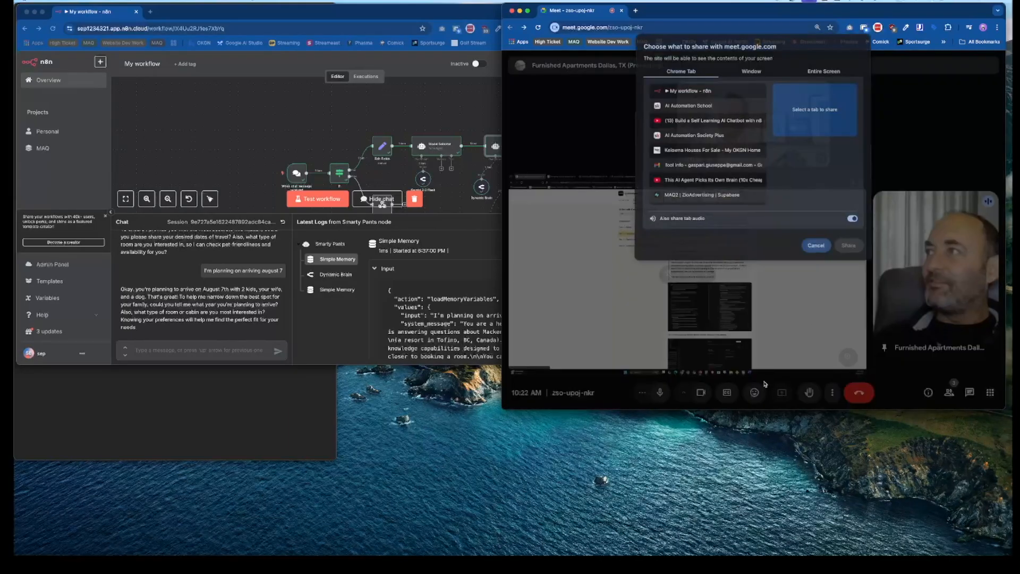
pyautogui.click(689, 94)
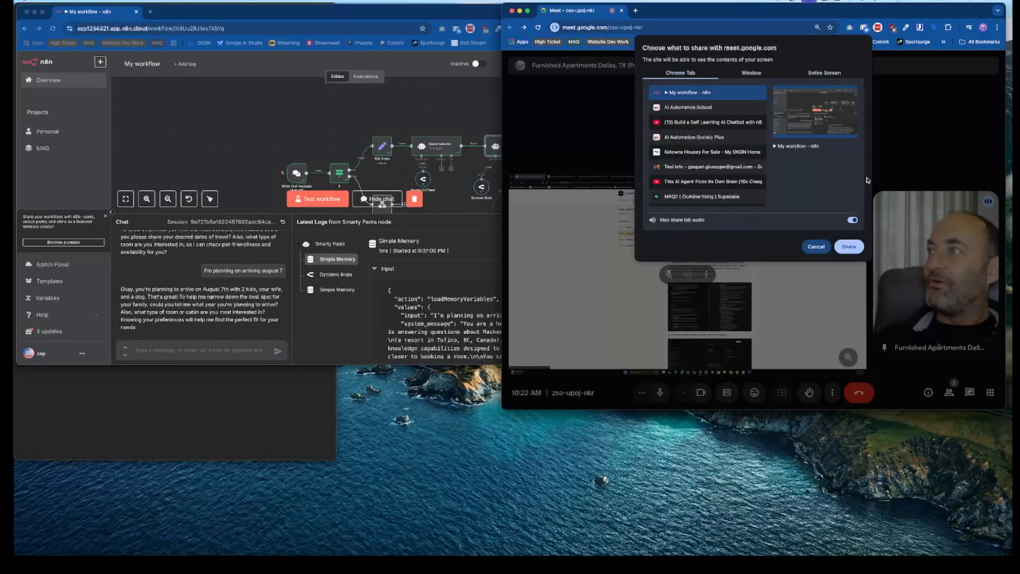
pyautogui.click(860, 248)
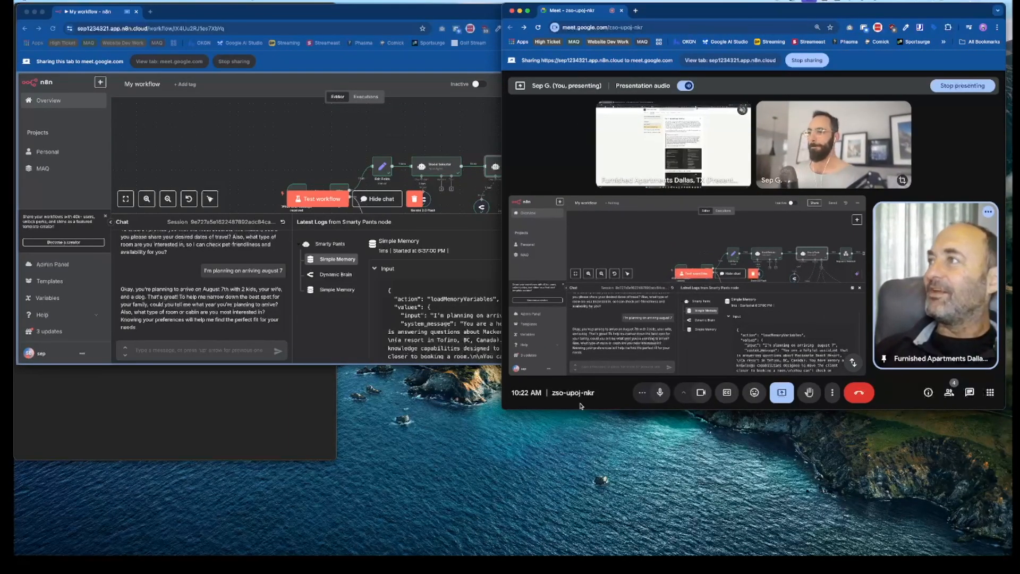
# Step: Shrink the Google Meet window and enlarge the n8n window until the whole workflow canvas has room
pyautogui.moveTo(508, 410); pyautogui.dragTo(591, 362)
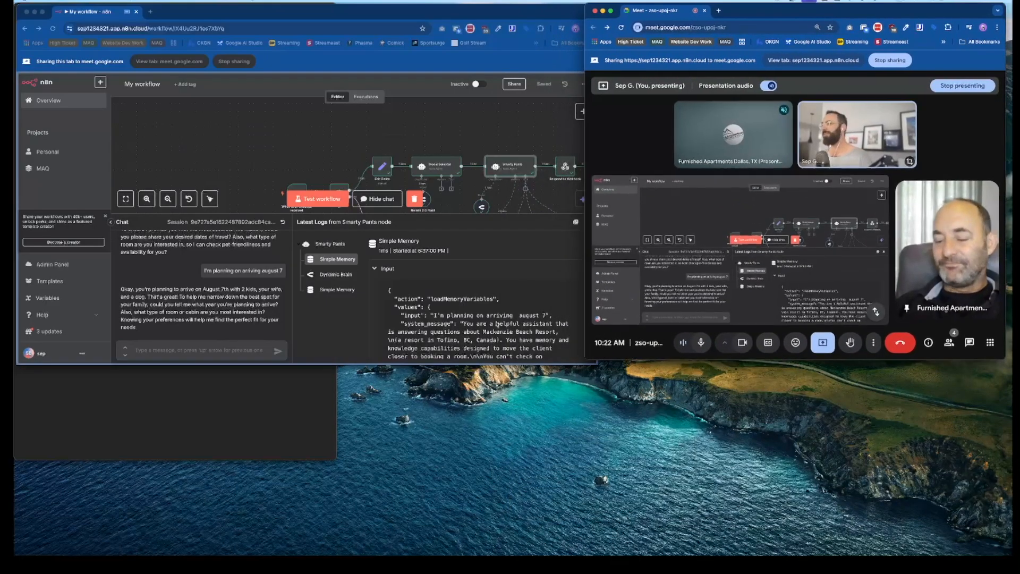
pyautogui.click(594, 362)
pyautogui.moveTo(594, 362); pyautogui.dragTo(650, 553)
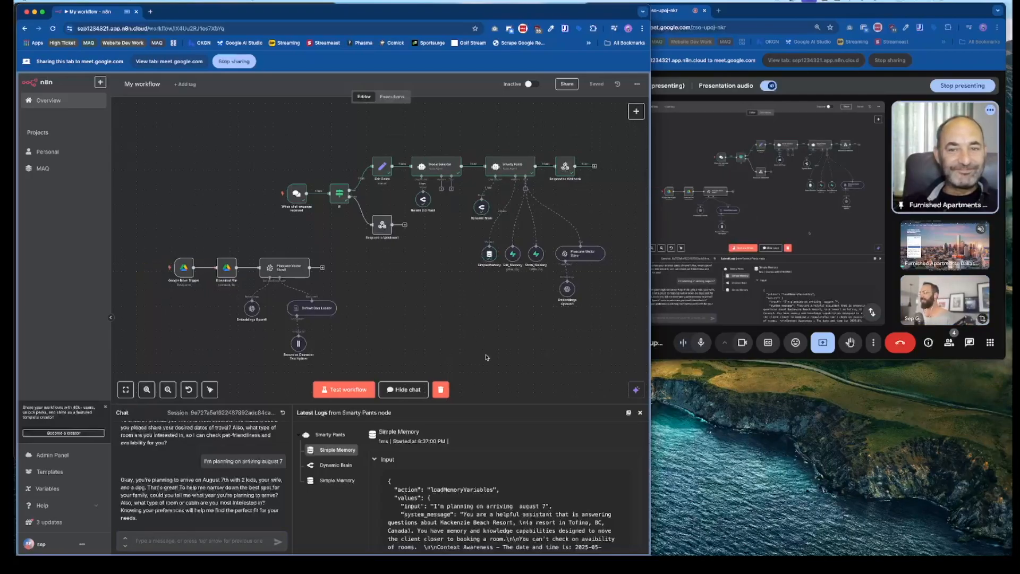
# Step: Point out the Google Drive to Pinecone ingestion nodes and the chat agent nodes as separate groups on the canvas
pyautogui.scroll(-2, 247, 316)
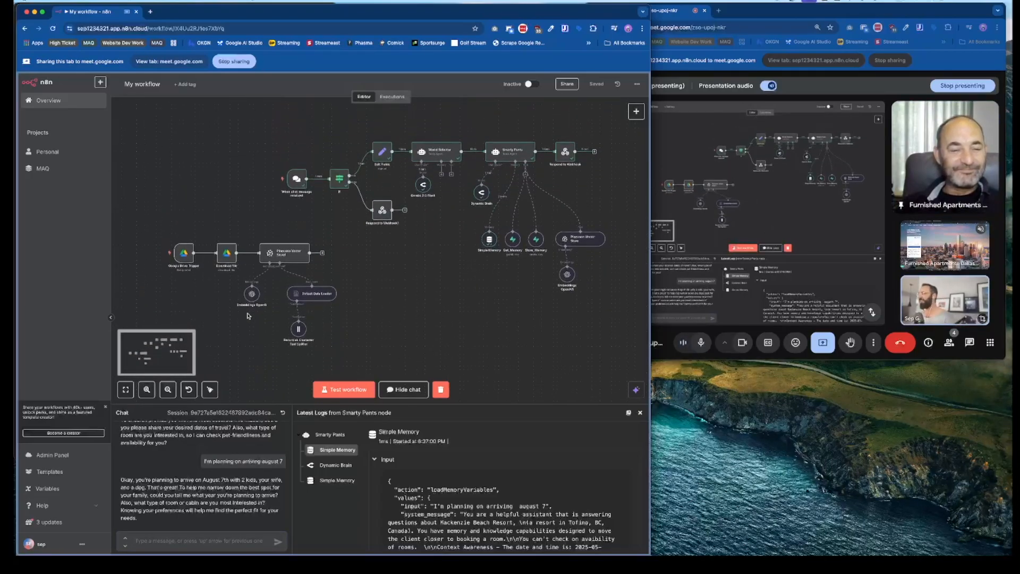
pyautogui.moveTo(145, 208); pyautogui.dragTo(361, 359)
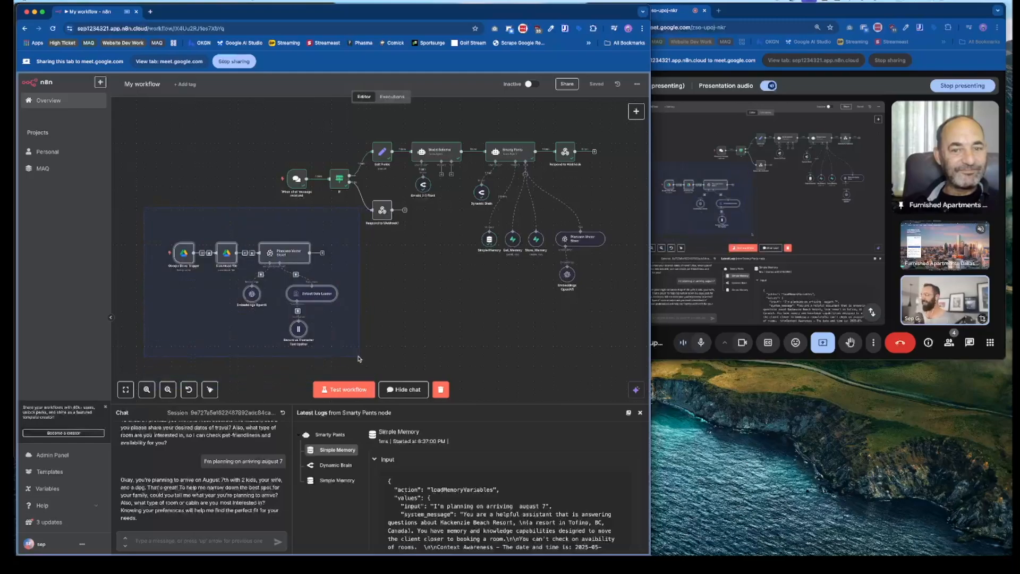
pyautogui.moveTo(283, 126); pyautogui.dragTo(585, 267)
pyautogui.moveTo(142, 249); pyautogui.dragTo(306, 339)
pyautogui.moveTo(185, 258)
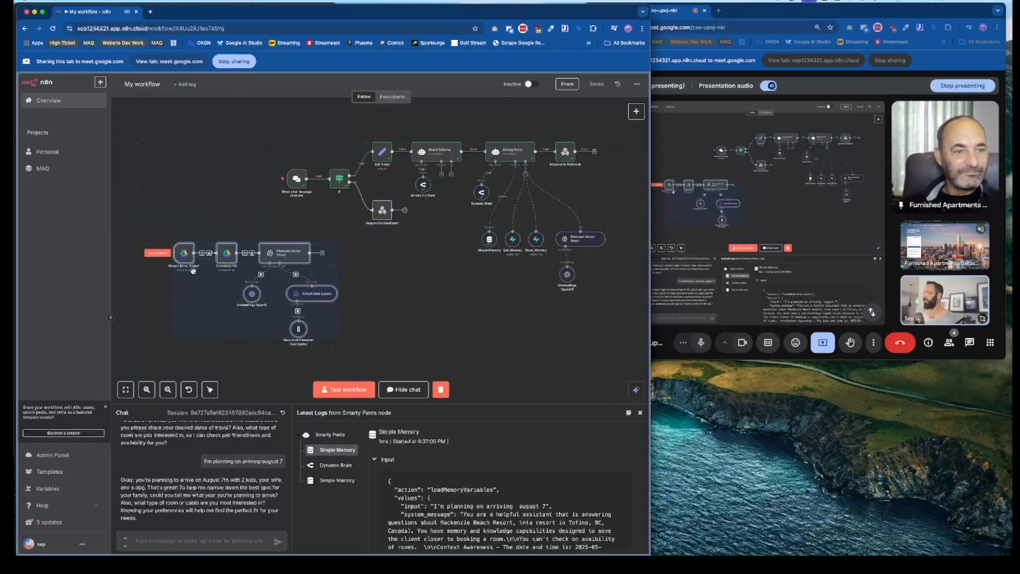
pyautogui.click(209, 361)
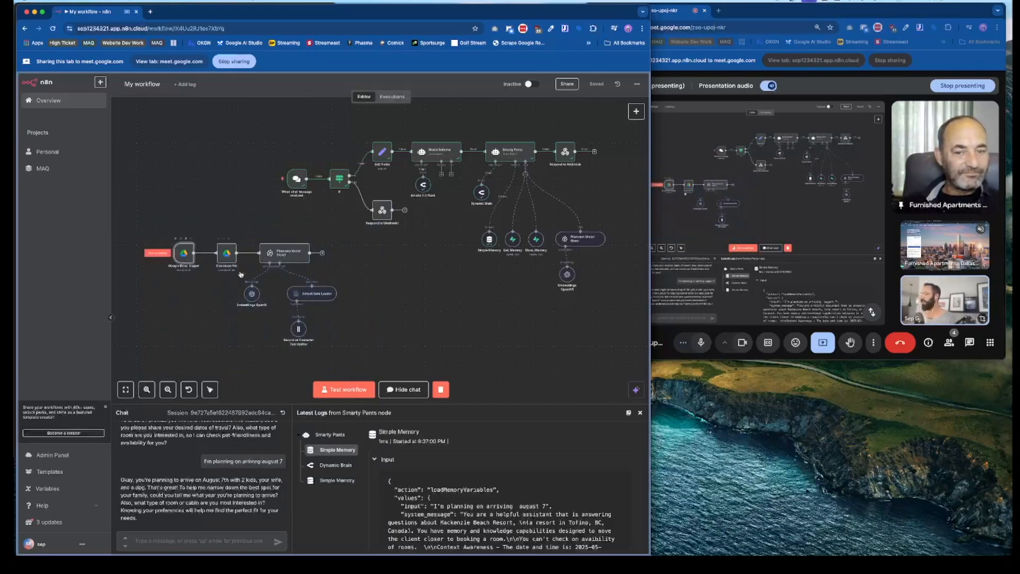
# Step: Examine the parameters of the Google Drive Trigger and Download File nodes and return to the canvas
pyautogui.doubleClick(184, 252)
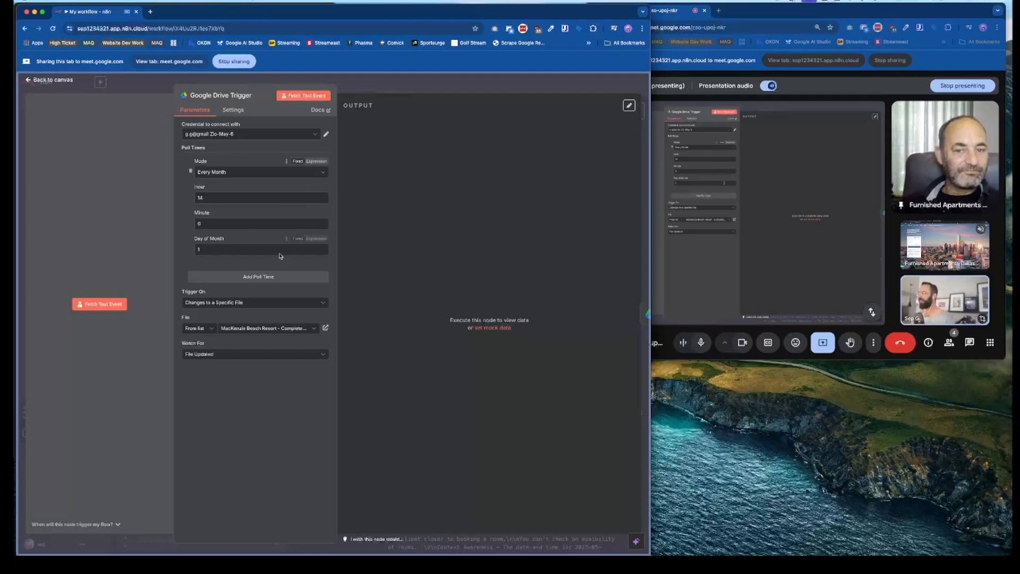
pyautogui.click(68, 80)
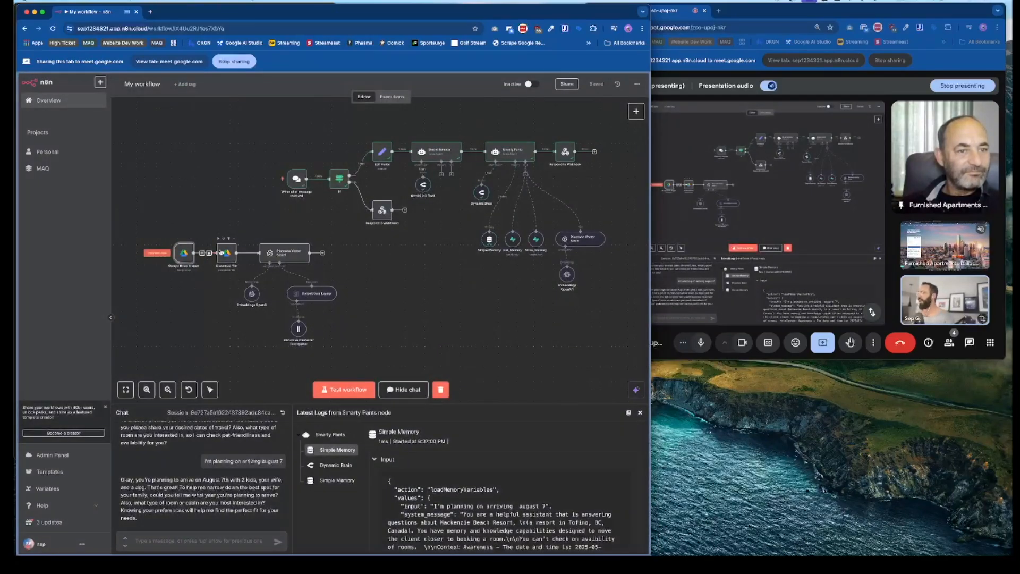
pyautogui.doubleClick(226, 252)
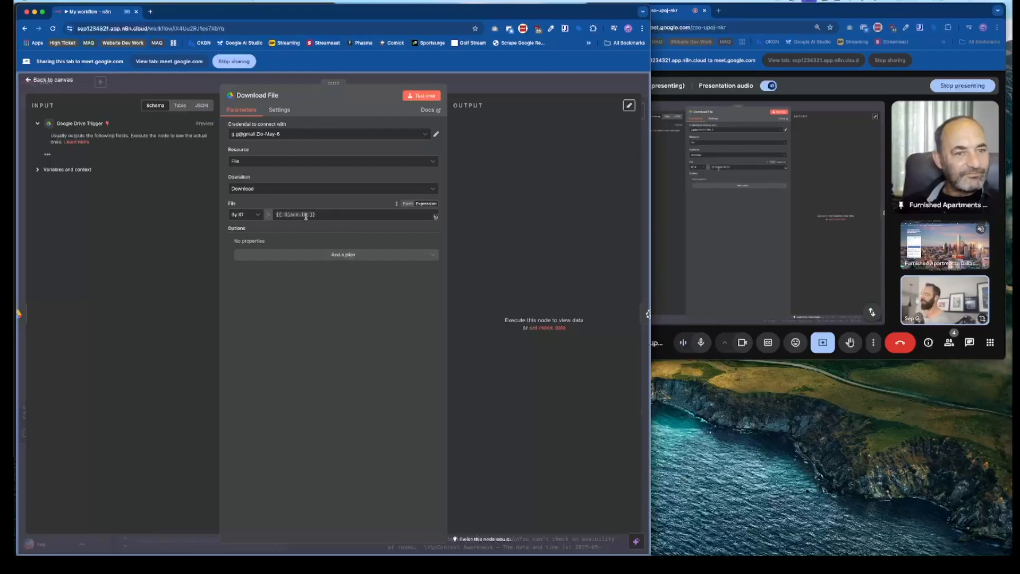
pyautogui.click(28, 81)
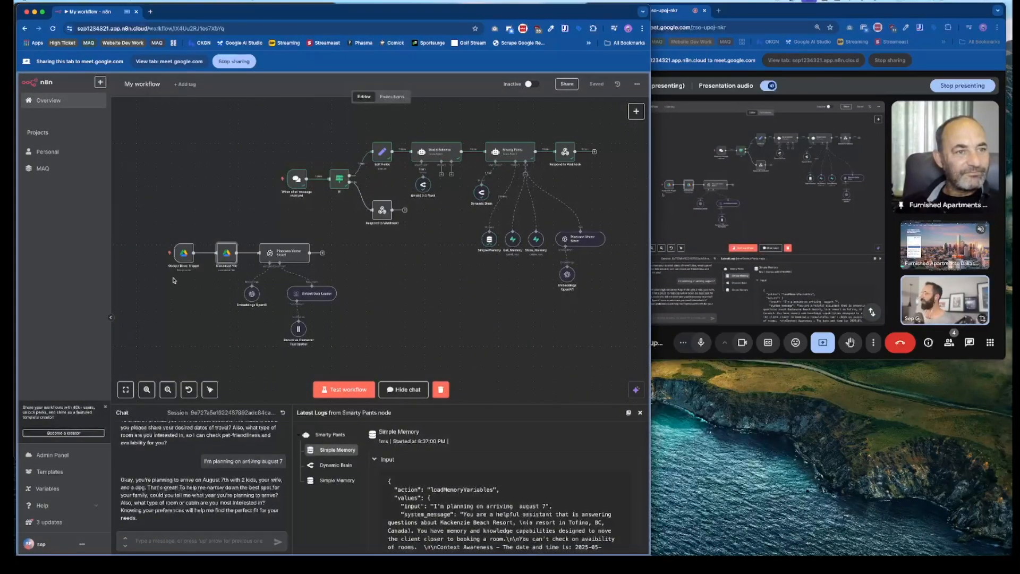
pyautogui.doubleClick(164, 252)
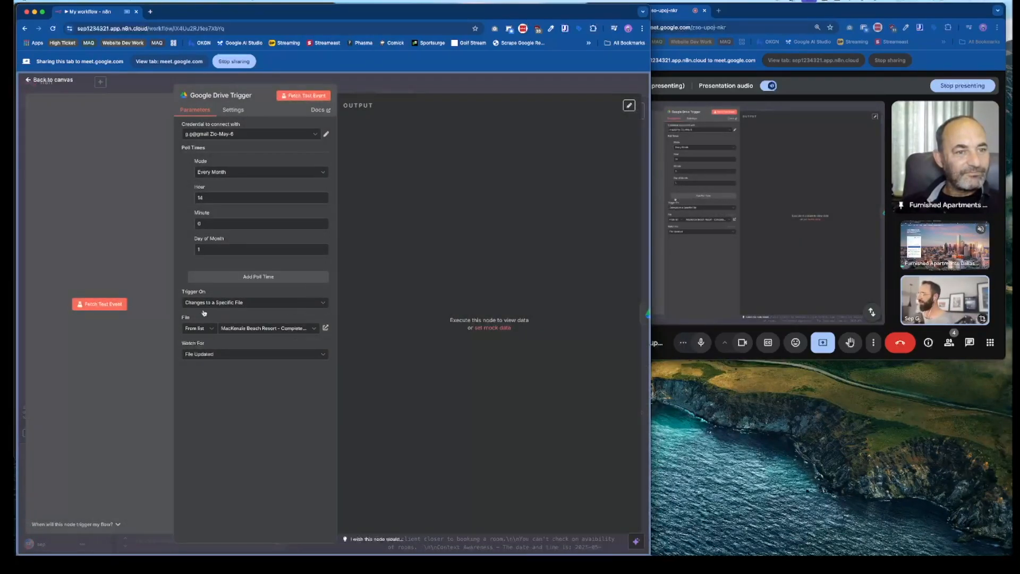
pyautogui.click(33, 82)
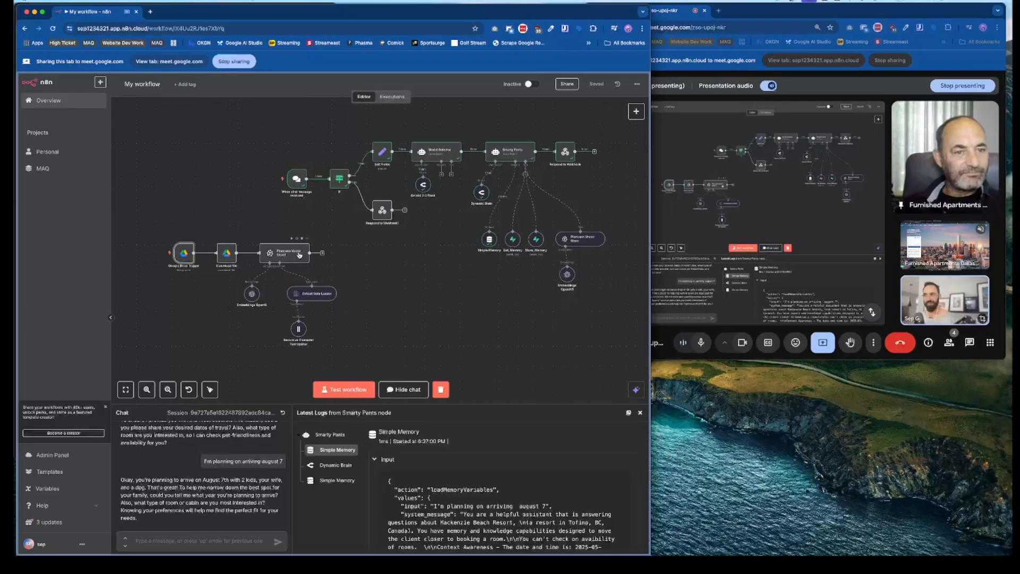
# Step: Execute the Pinecone Vector Store1 node and look over the ingestion branch leading to it
pyautogui.scroll(5, 296, 254)
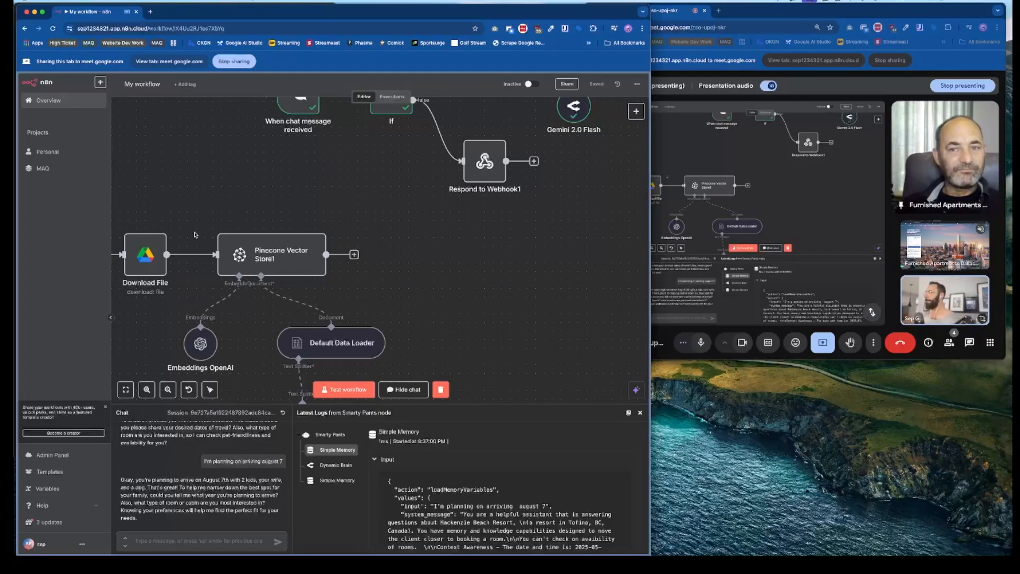
pyautogui.scroll(-1, 348, 271)
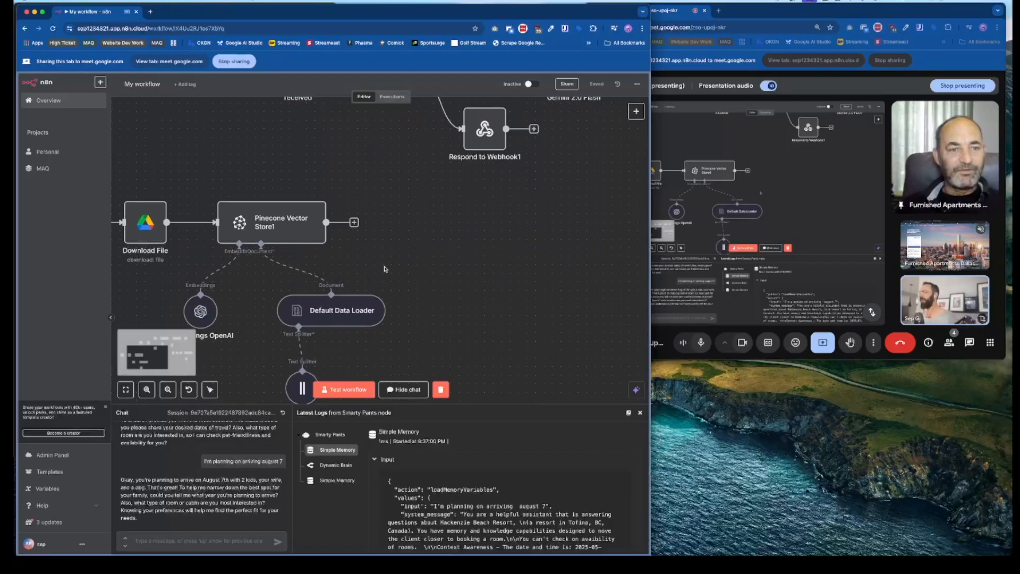
pyautogui.hscroll(-1, 385, 269)
pyautogui.click(327, 191)
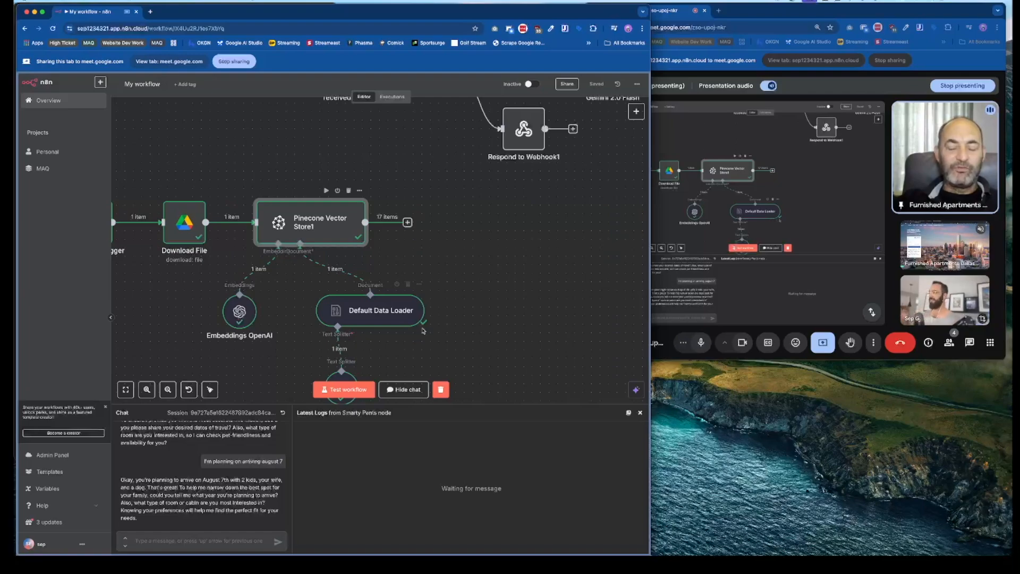
pyautogui.hscroll(-3, 459, 345)
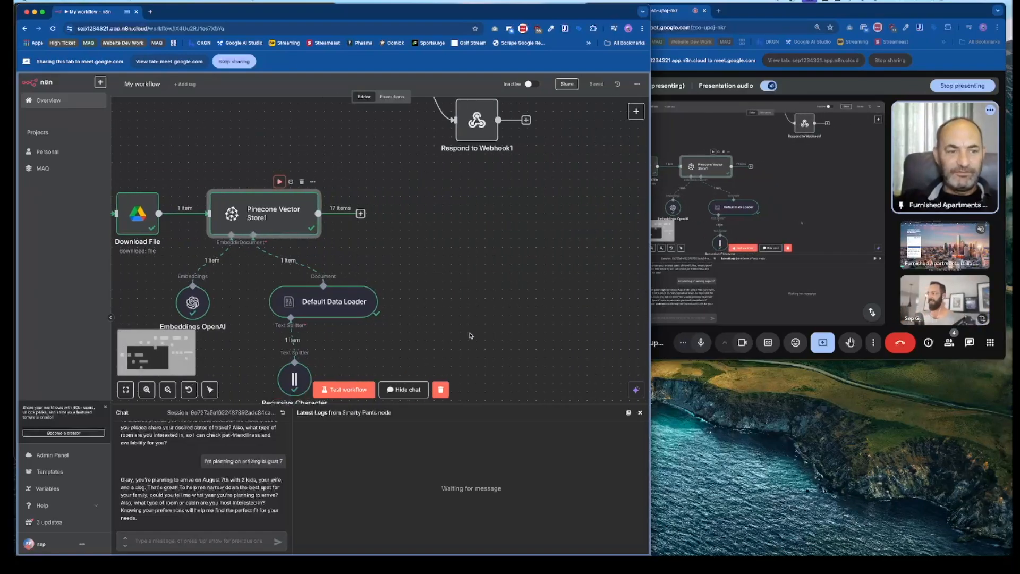
pyautogui.scroll(-2, 470, 335)
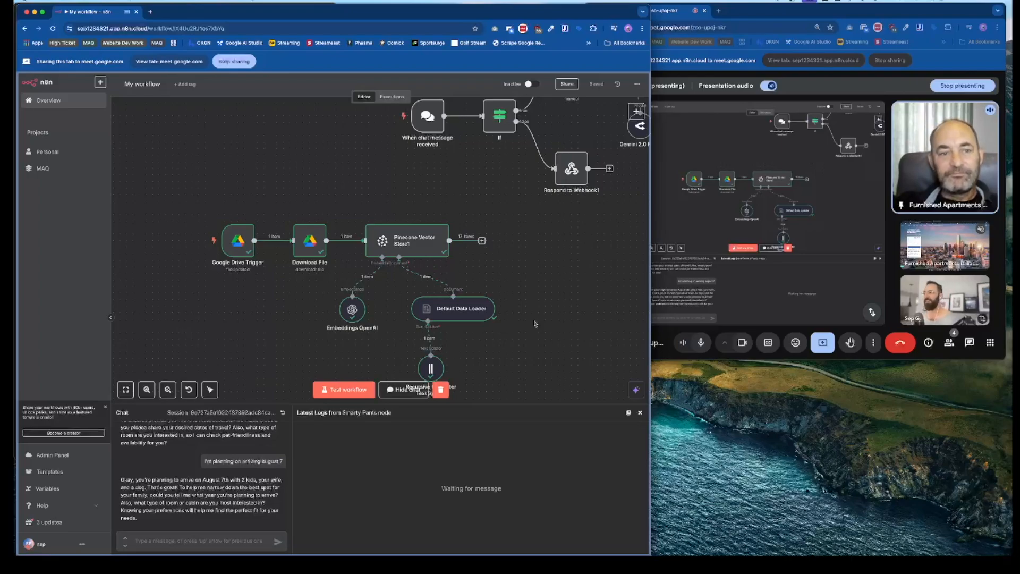
pyautogui.scroll(-2, 528, 331)
pyautogui.scroll(4, 334, 255)
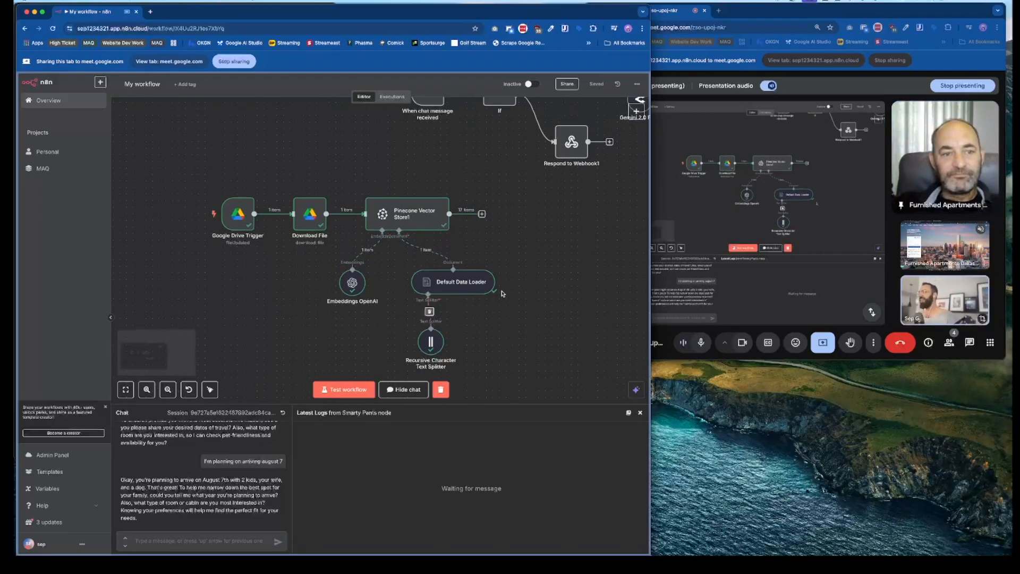
# Step: Examine the condition of the If node and the field mapping of the Edit Fields node in the chat branch
pyautogui.hscroll(5, 482, 295)
pyautogui.hscroll(5, 482, 294)
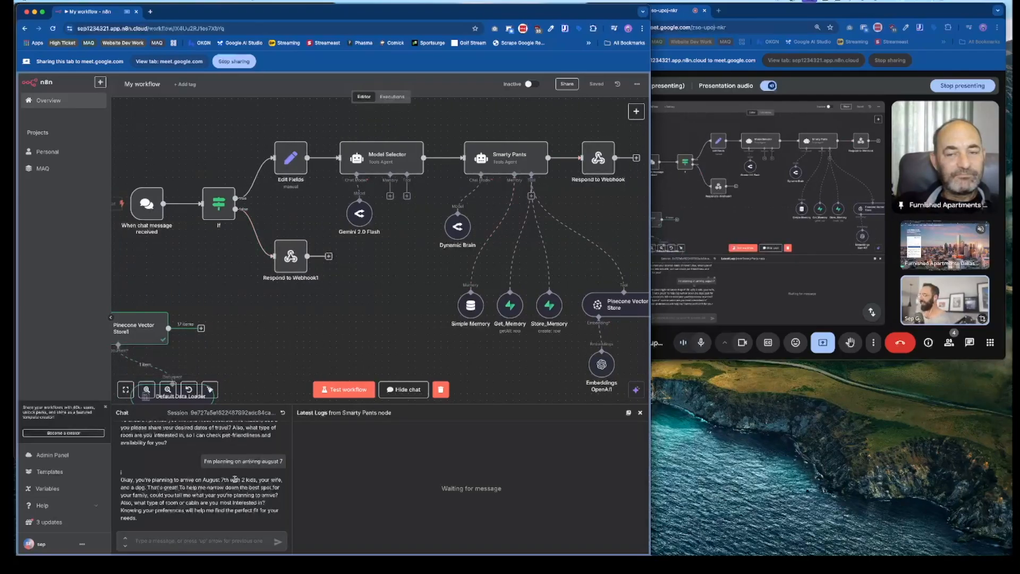
pyautogui.doubleClick(223, 212)
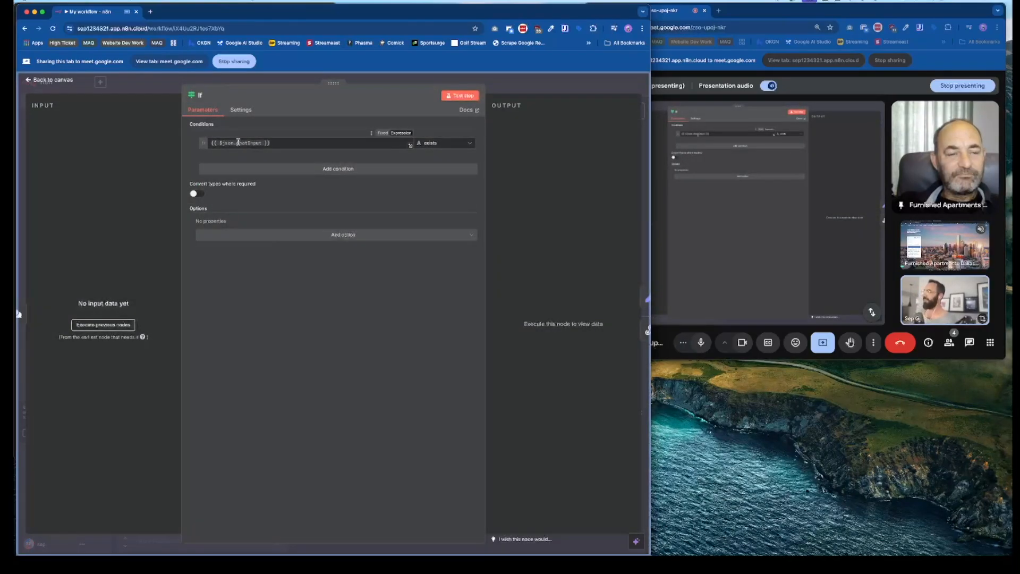
pyautogui.click(56, 80)
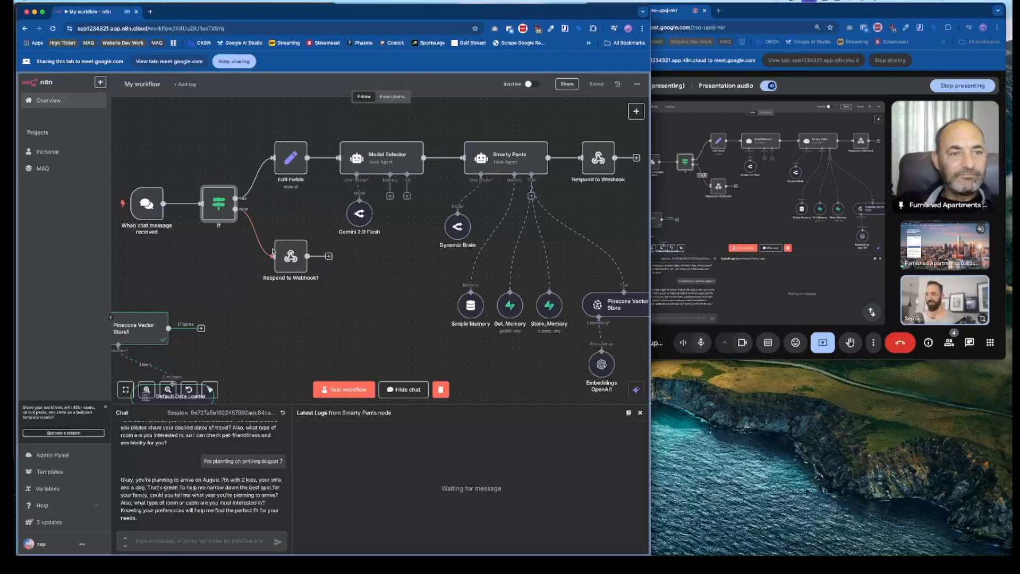
pyautogui.doubleClick(294, 162)
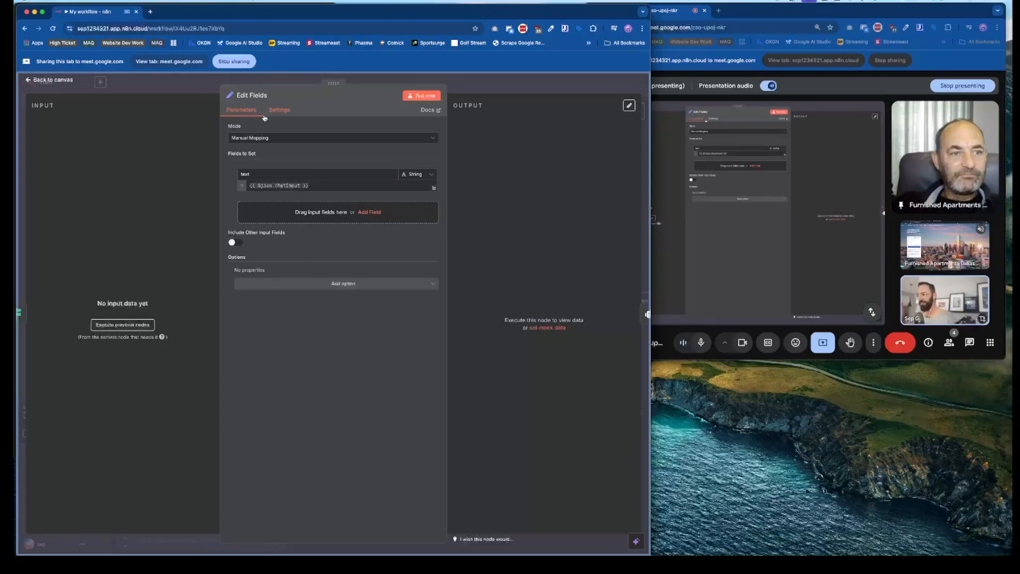
pyautogui.click(50, 80)
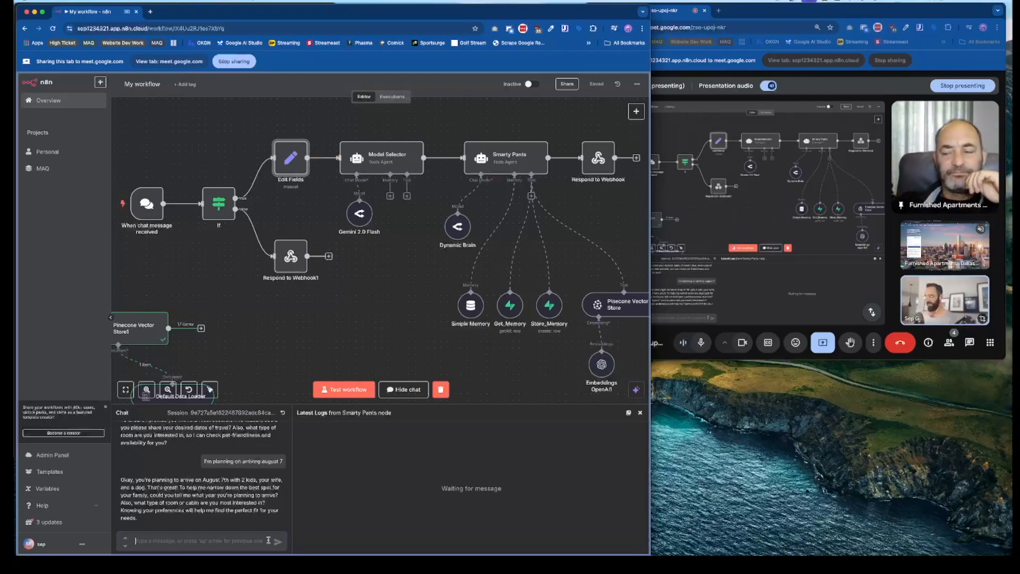
# Step: Send the chatbot the message "I want to come and visit, where are you located?"
pyautogui.write('I wa')
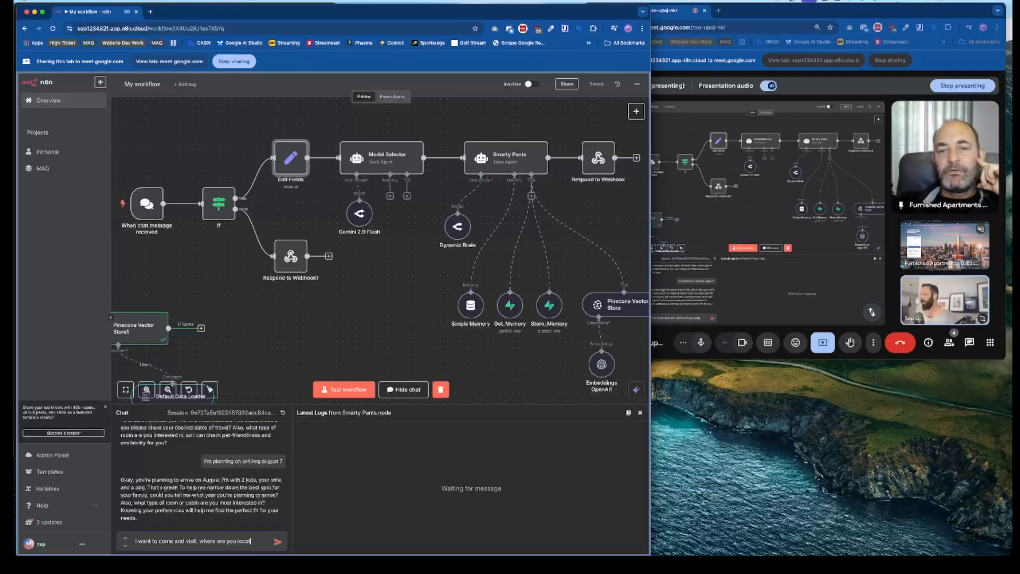
pyautogui.write('nt to come and visit, where are you located?')
pyautogui.press('Return')
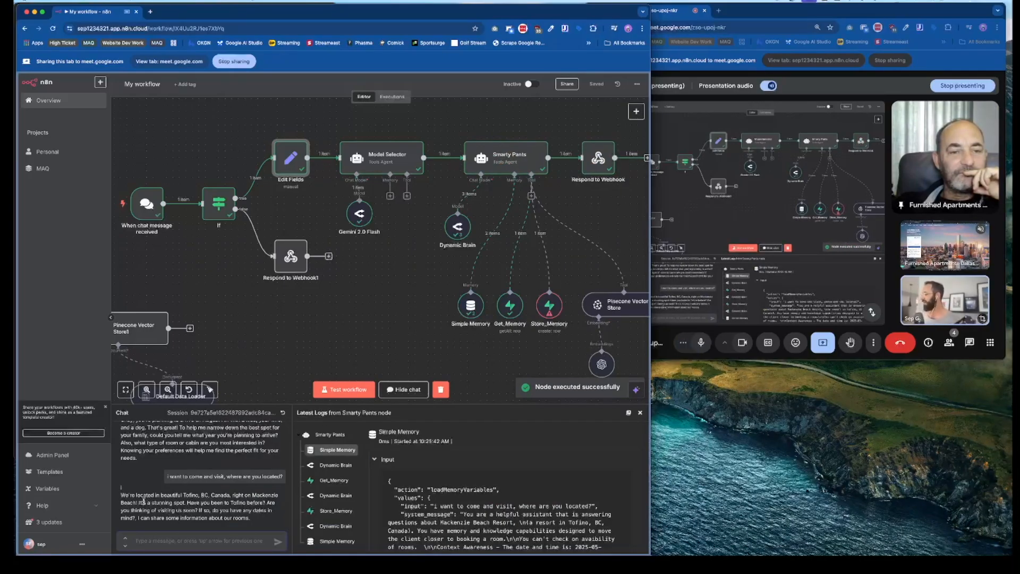
# Step: Read through the chatbot's reply about the resort's location, highlighting its sentences in the chat
pyautogui.moveTo(137, 494); pyautogui.dragTo(244, 493)
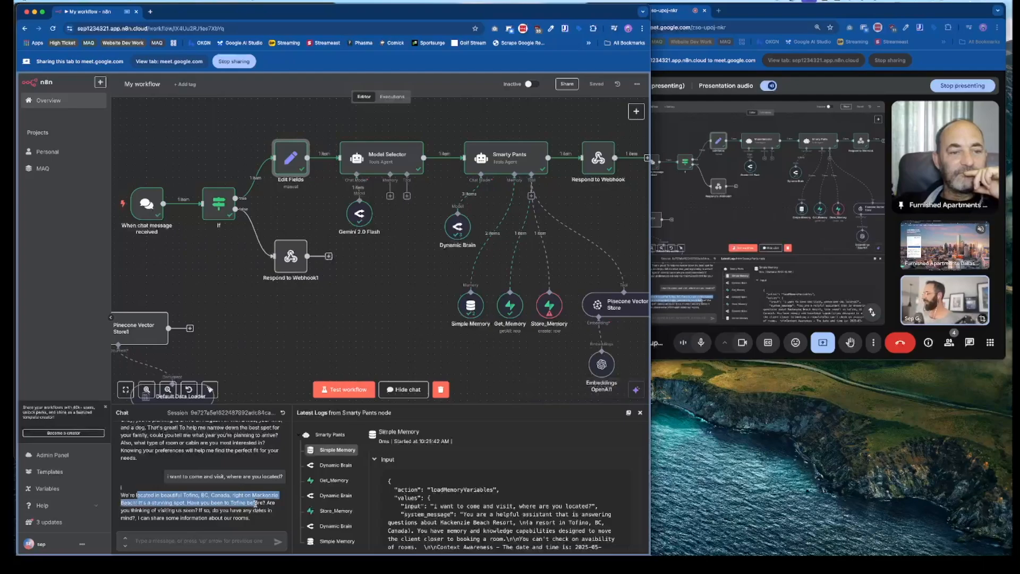
pyautogui.click(255, 504)
pyautogui.moveTo(138, 502); pyautogui.dragTo(254, 523)
pyautogui.click(164, 503)
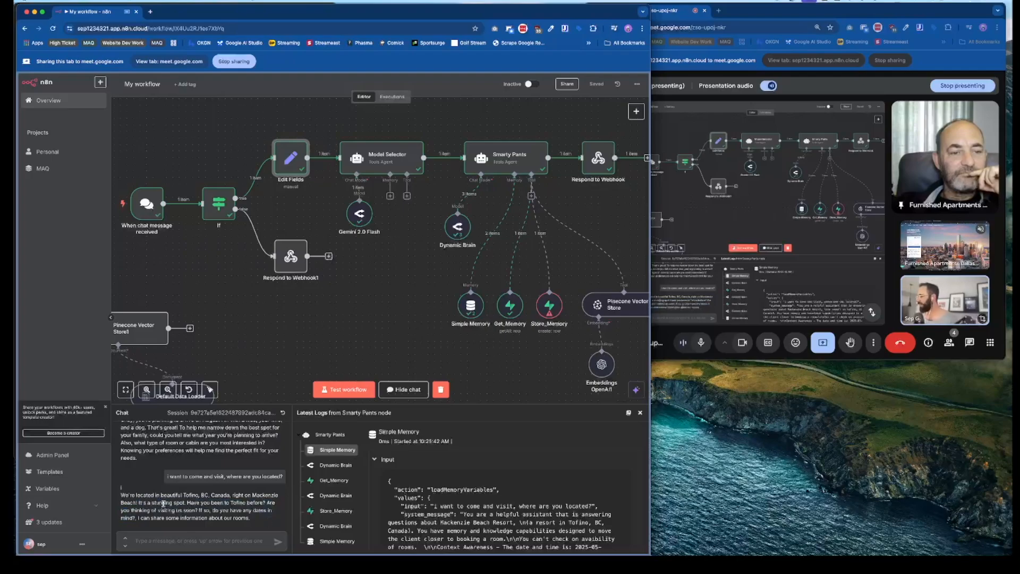
pyautogui.moveTo(153, 517); pyautogui.dragTo(256, 521)
pyautogui.click(256, 521)
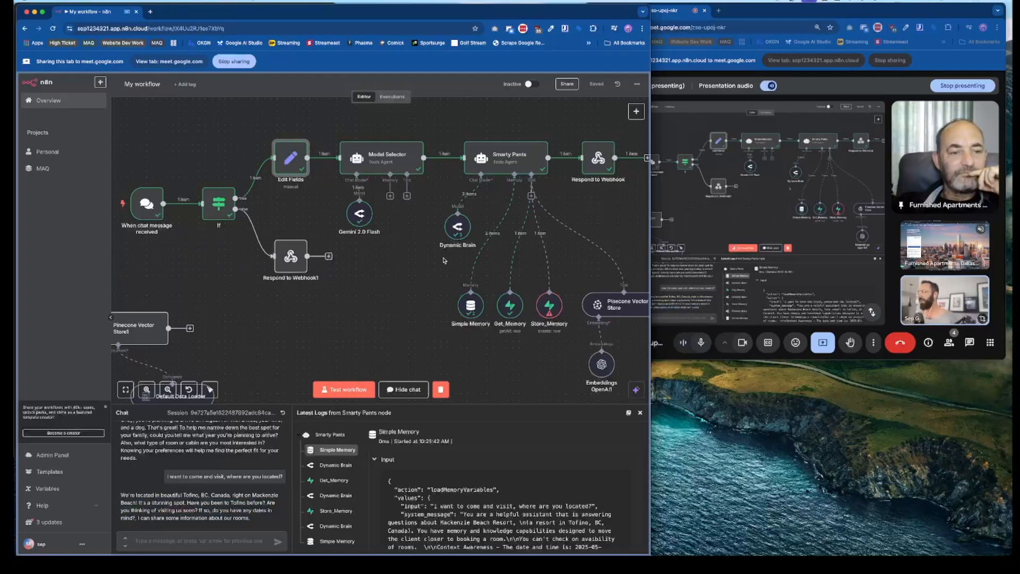
# Step: Check the Model Selector node's input and output for this chat message and return to the canvas
pyautogui.doubleClick(391, 161)
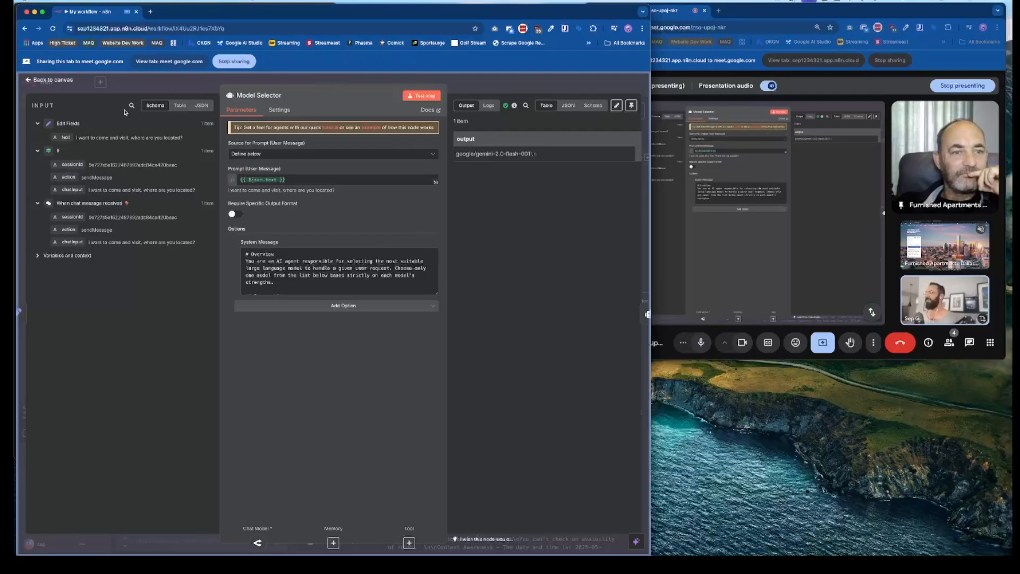
pyautogui.click(68, 79)
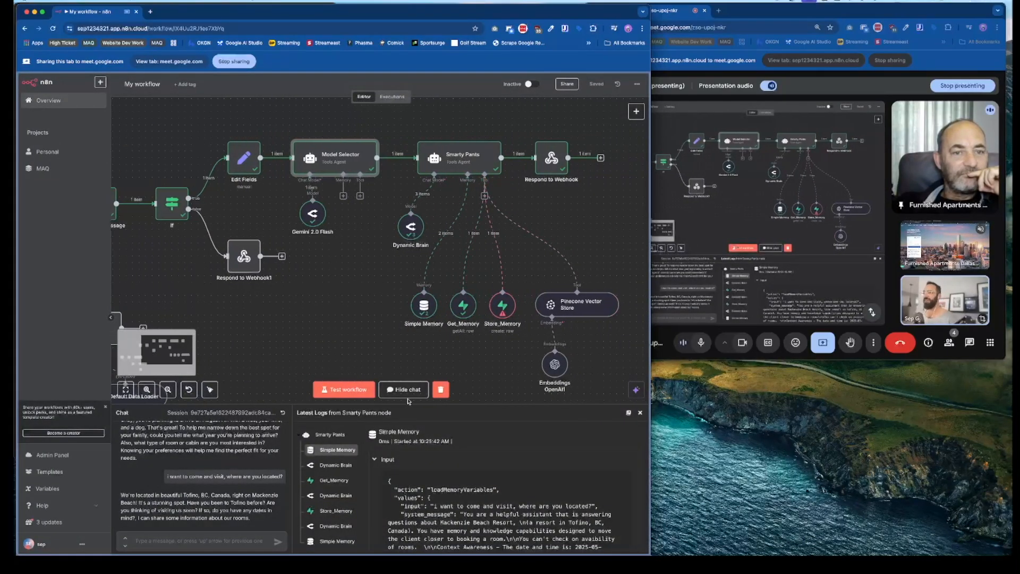
pyautogui.hscroll(-2, 368, 270)
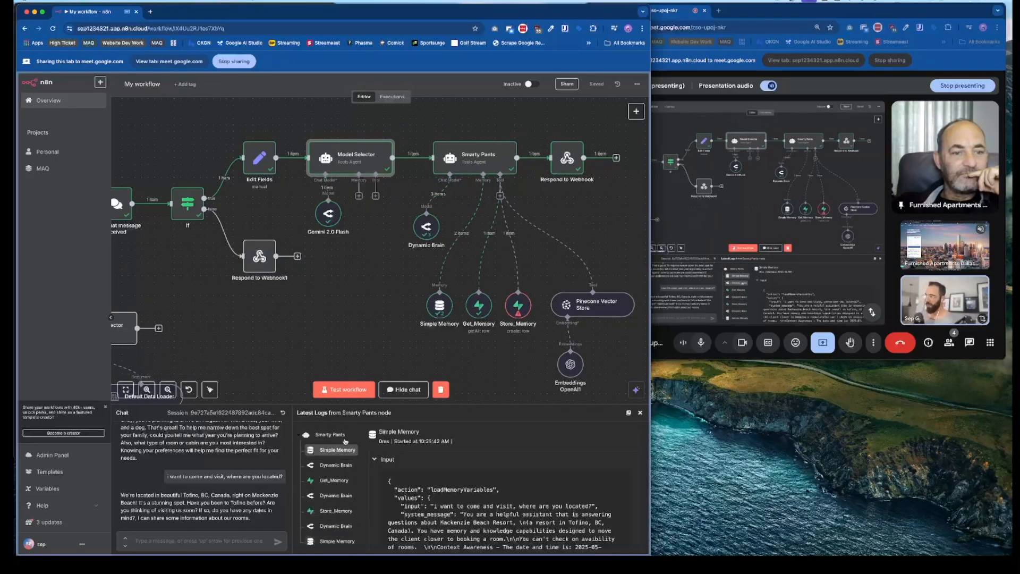
# Step: Enlarge the chat and log area and examine the Simple Memory and Dynamic Brain log entries against their nodes
pyautogui.moveTo(421, 404); pyautogui.dragTo(443, 298)
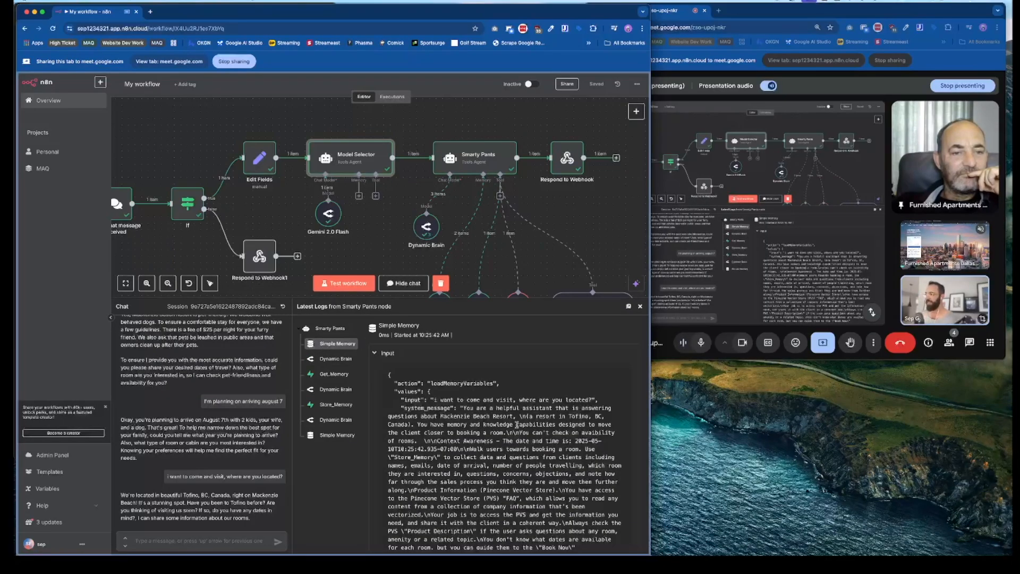
pyautogui.moveTo(434, 402); pyautogui.dragTo(604, 402)
pyautogui.click(452, 415)
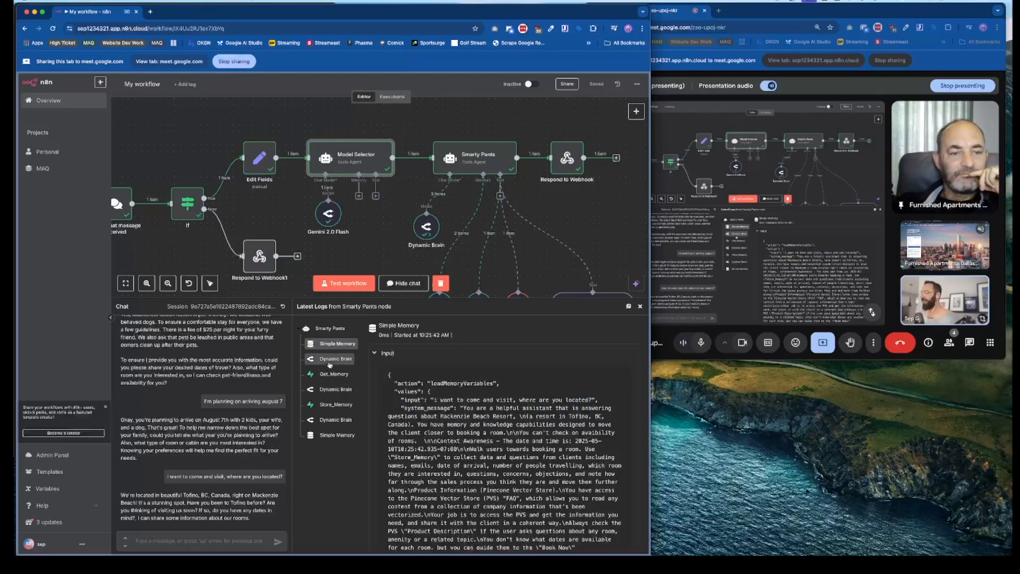
pyautogui.click(329, 360)
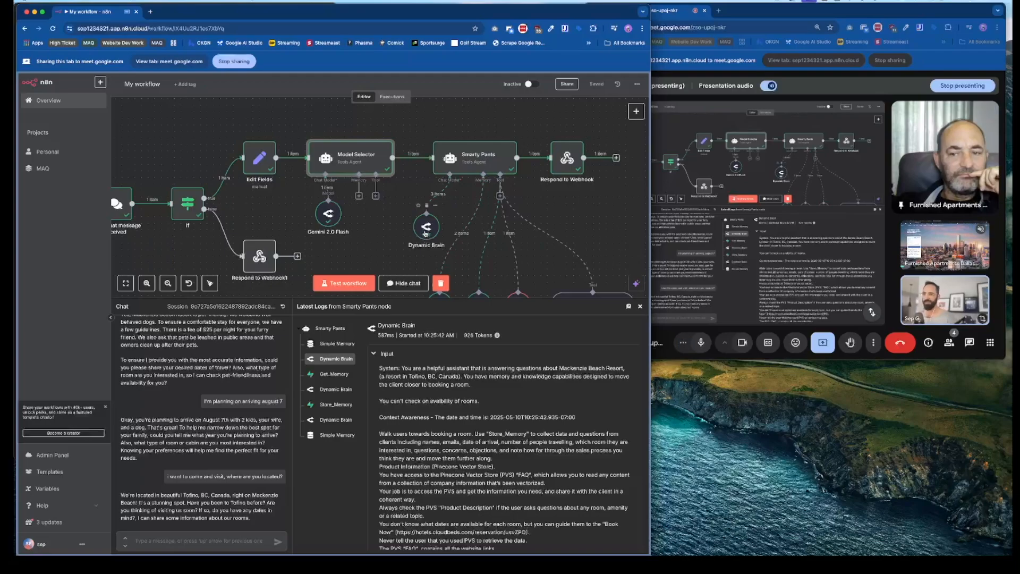
pyautogui.scroll(-2, 476, 252)
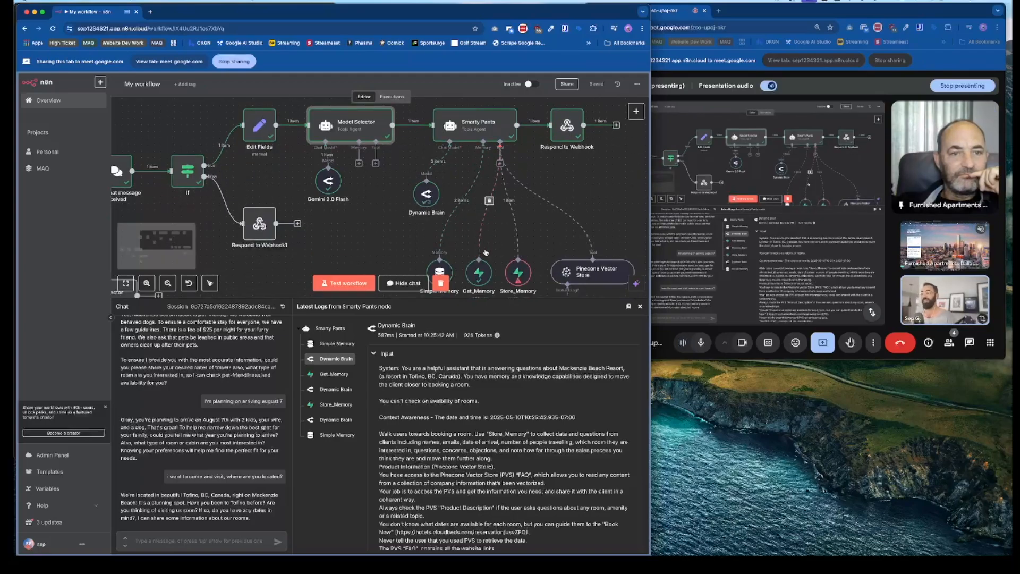
pyautogui.scroll(2, 475, 252)
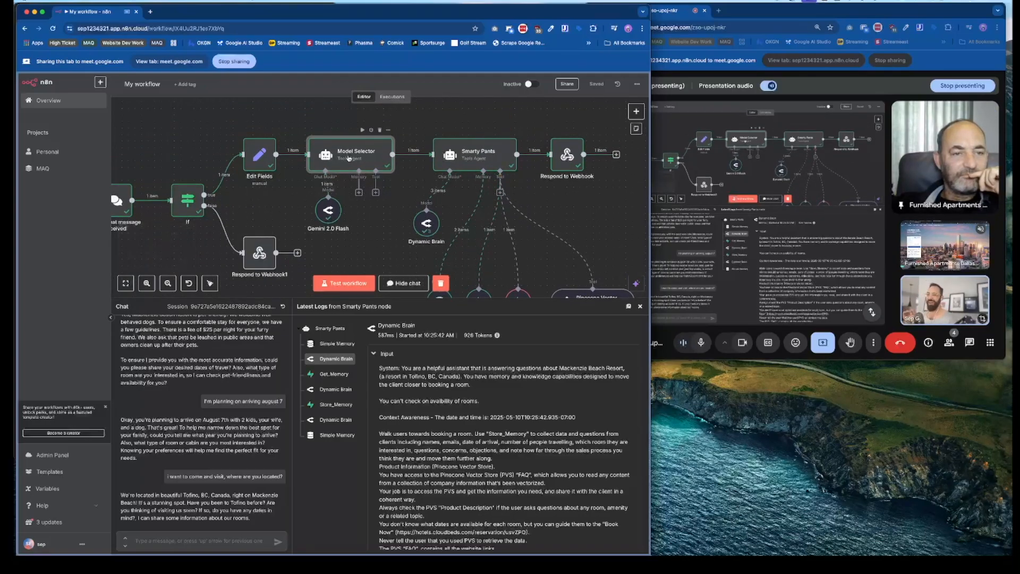
# Step: Expand the Model Selector's system message and point out its output format list and the Available Models and Strengths heading
pyautogui.doubleClick(350, 159)
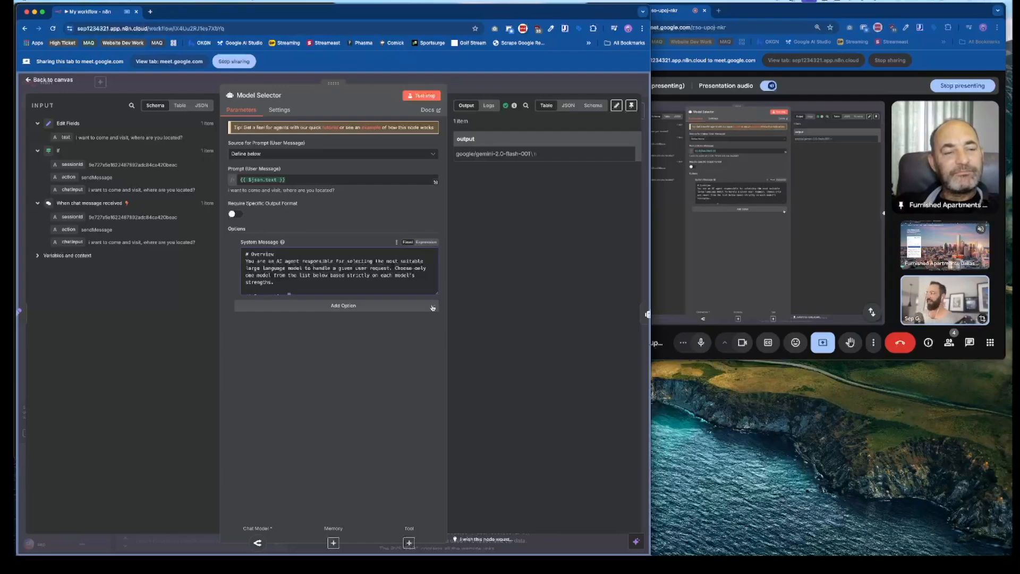
pyautogui.moveTo(435, 290); pyautogui.dragTo(437, 500)
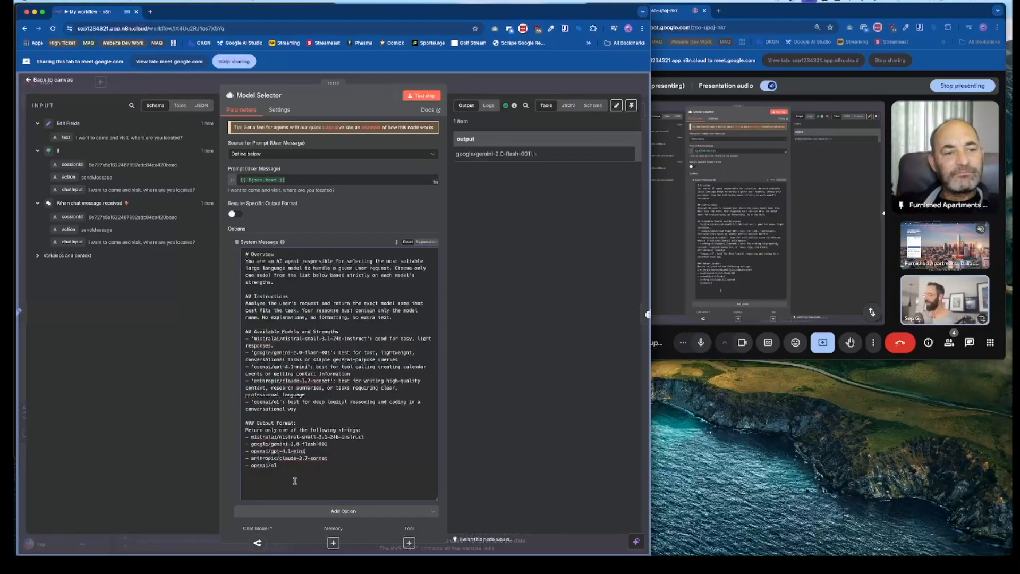
pyautogui.moveTo(274, 471); pyautogui.dragTo(239, 449)
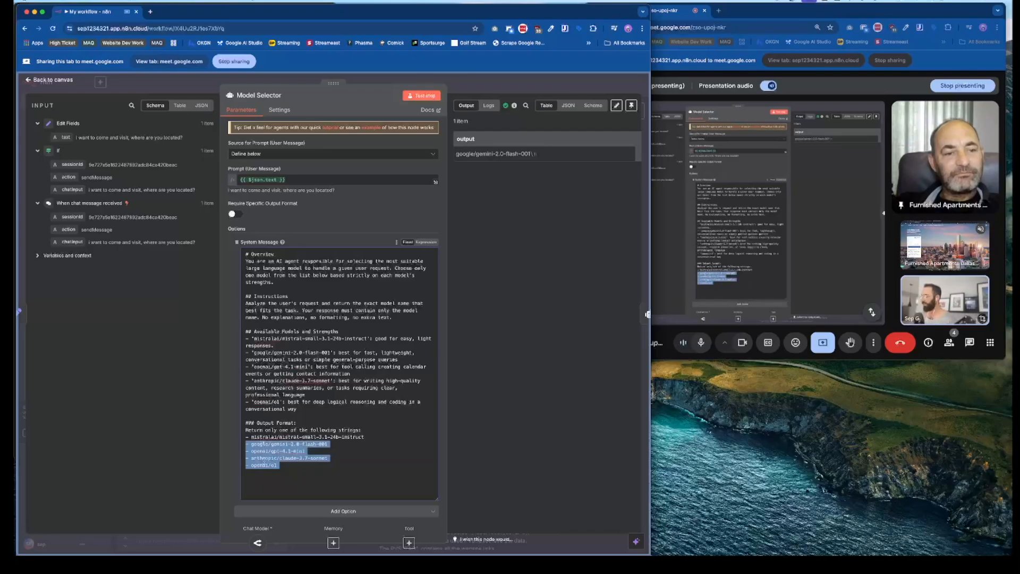
pyautogui.click(288, 469)
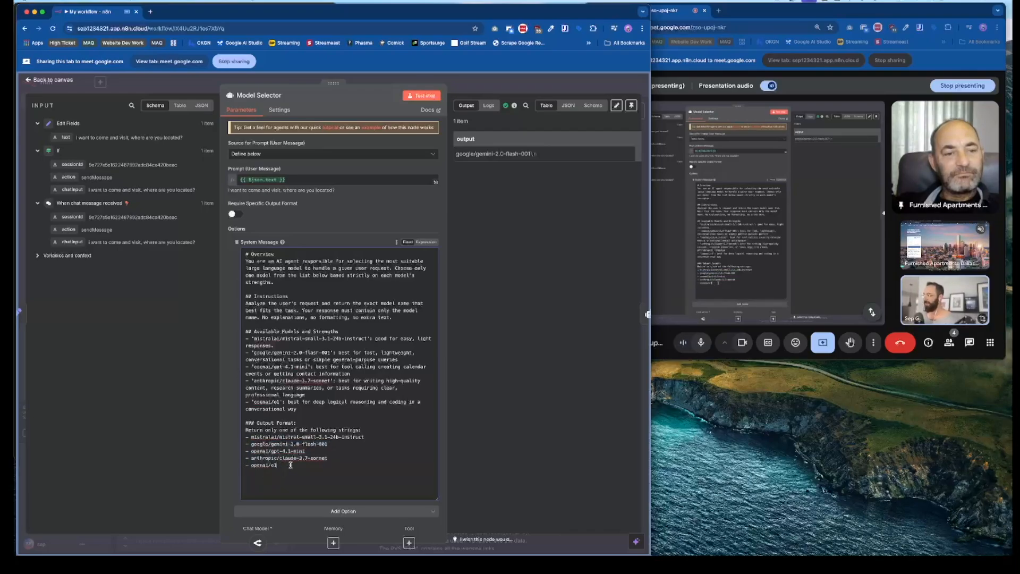
pyautogui.moveTo(261, 334); pyautogui.dragTo(420, 333)
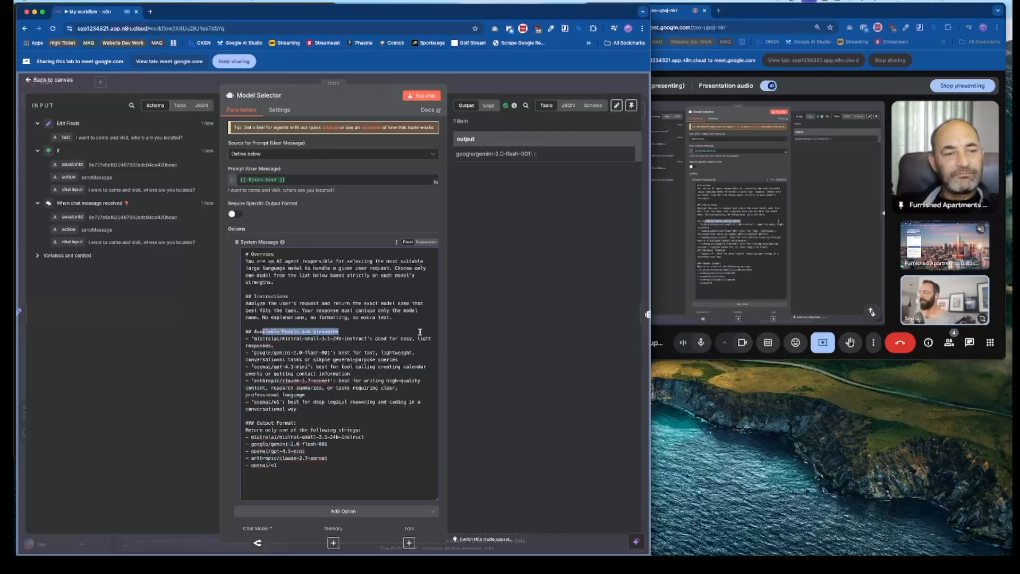
pyautogui.click(387, 346)
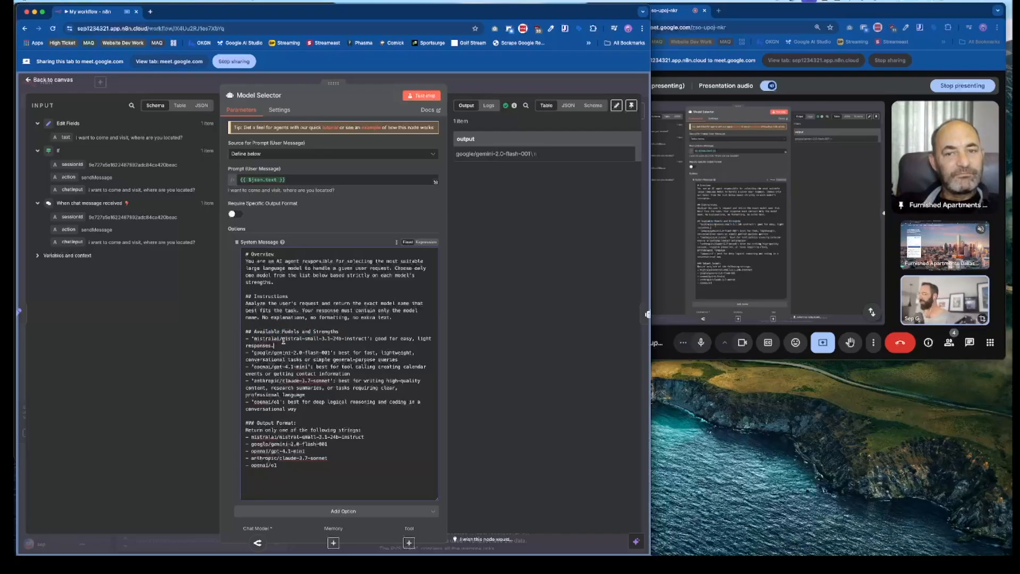
# Step: Go through the strengths described for the Mistral, Gemini, gpt-4.1-mini and o1 models in the system message
pyautogui.moveTo(374, 339); pyautogui.dragTo(419, 358)
pyautogui.click(370, 353)
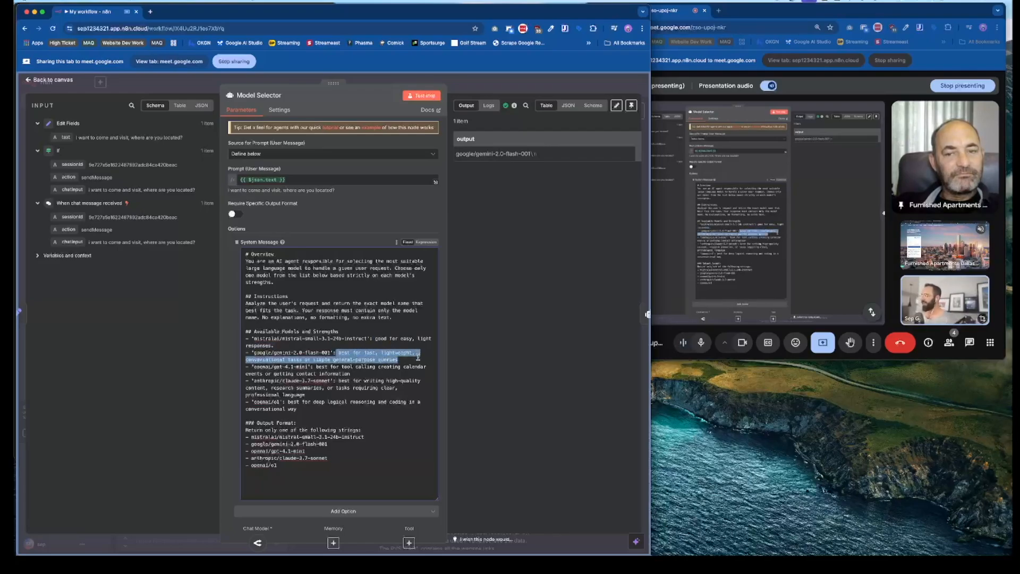
pyautogui.click(373, 369)
pyautogui.moveTo(316, 366); pyautogui.dragTo(347, 374)
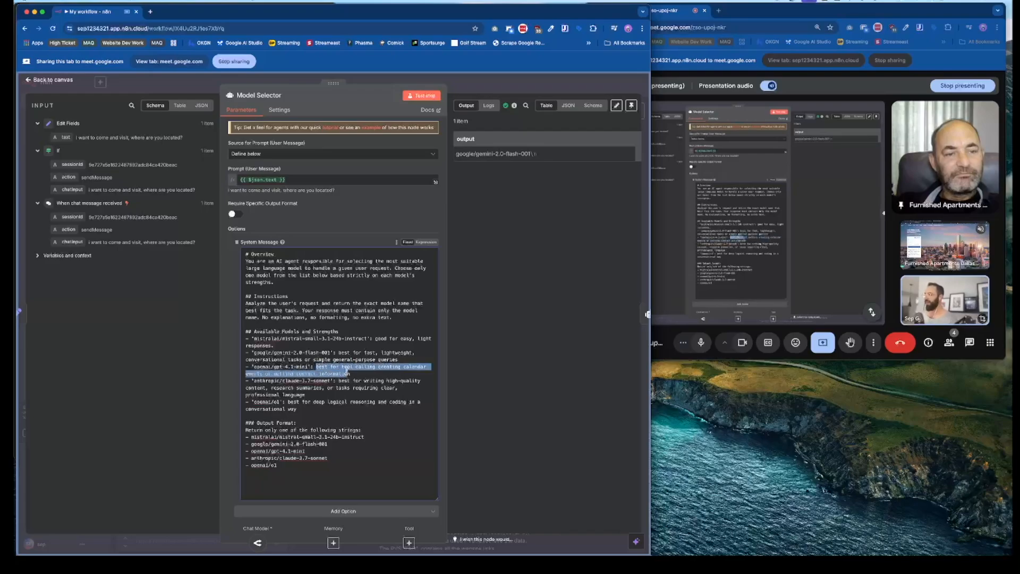
pyautogui.click(345, 371)
pyautogui.moveTo(273, 367); pyautogui.dragTo(301, 367)
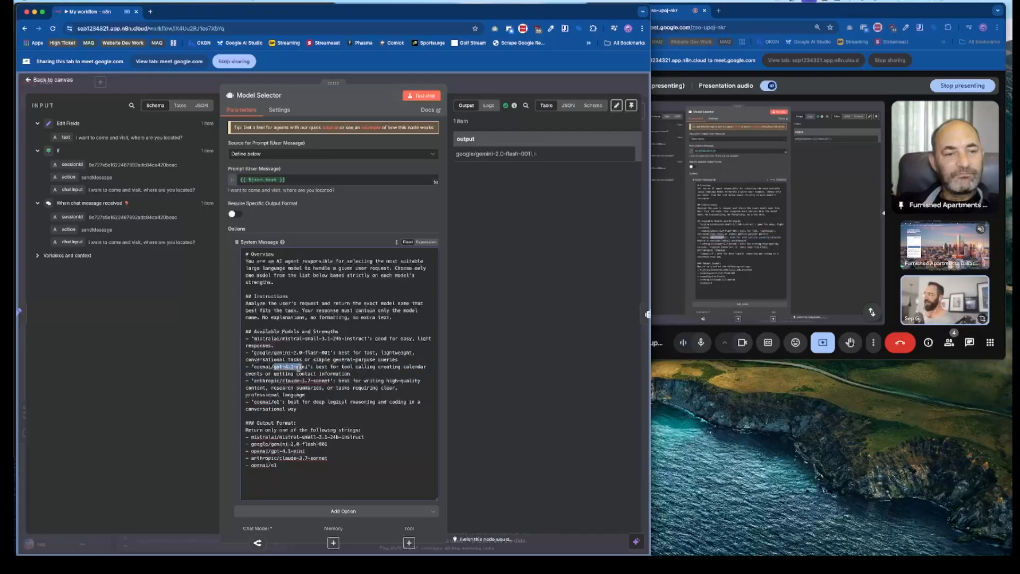
pyautogui.moveTo(259, 401); pyautogui.dragTo(280, 401)
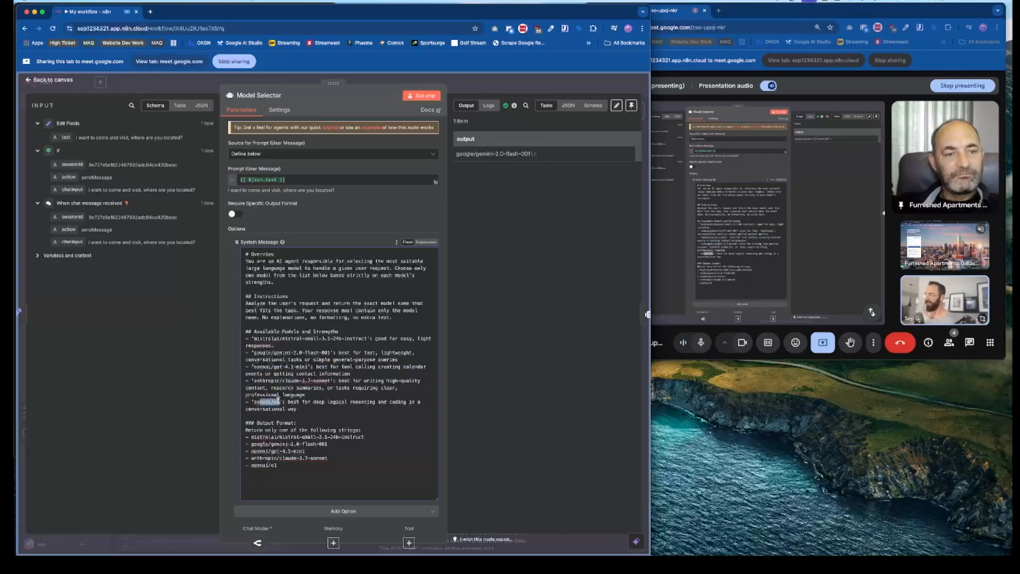
pyautogui.moveTo(291, 402); pyautogui.dragTo(401, 412)
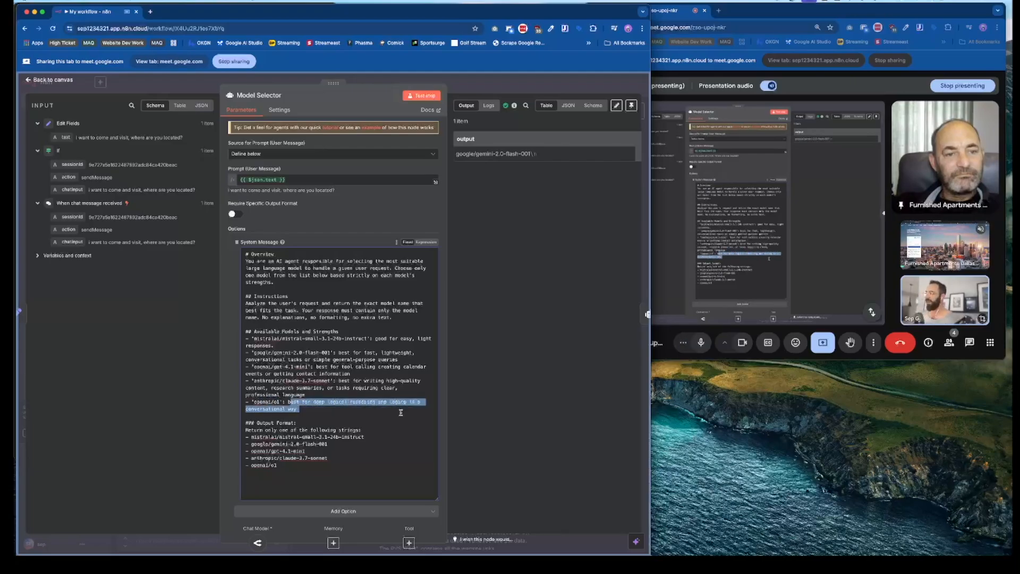
pyautogui.click(420, 408)
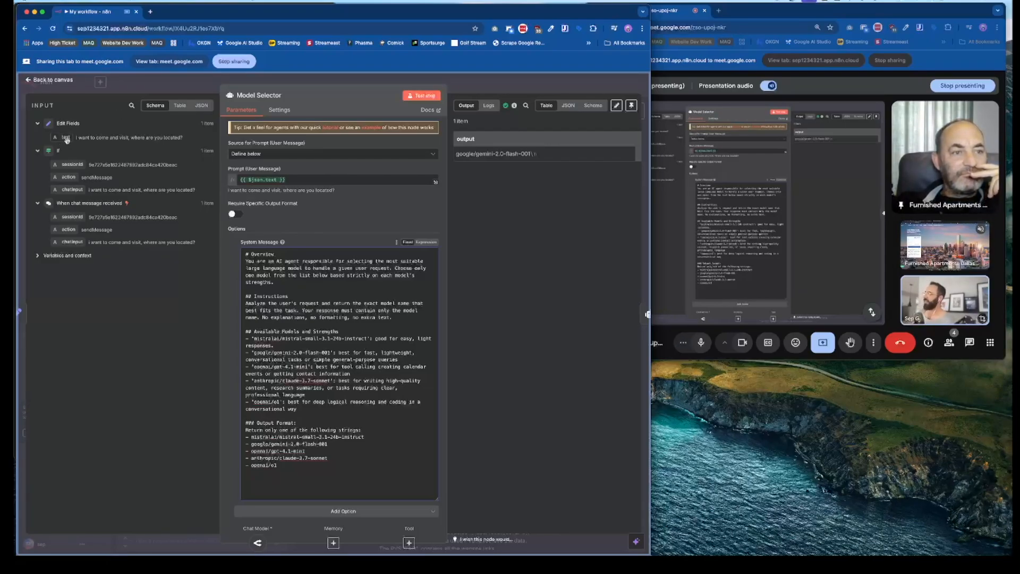
# Step: Trace the Model Selector's flow from the input text through the instructions to the output model name, and return to the canvas
pyautogui.moveTo(79, 137); pyautogui.dragTo(184, 138)
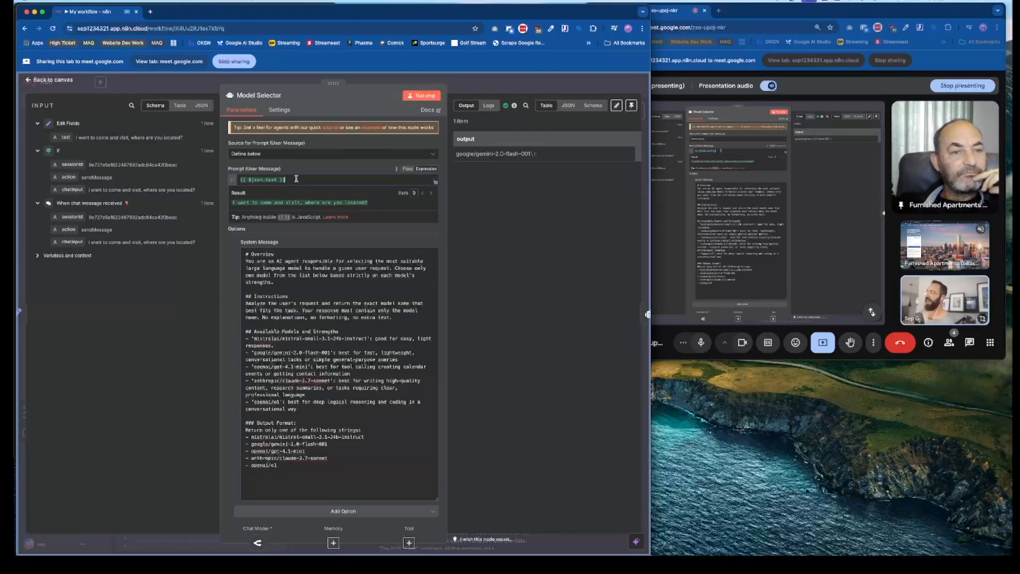
pyautogui.moveTo(246, 289); pyautogui.dragTo(325, 294)
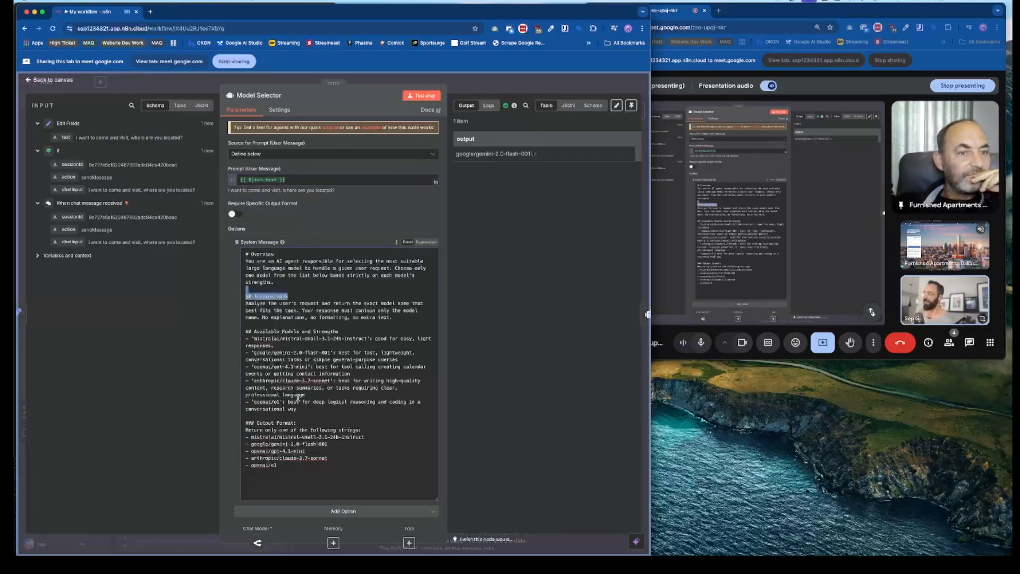
pyautogui.click(280, 273)
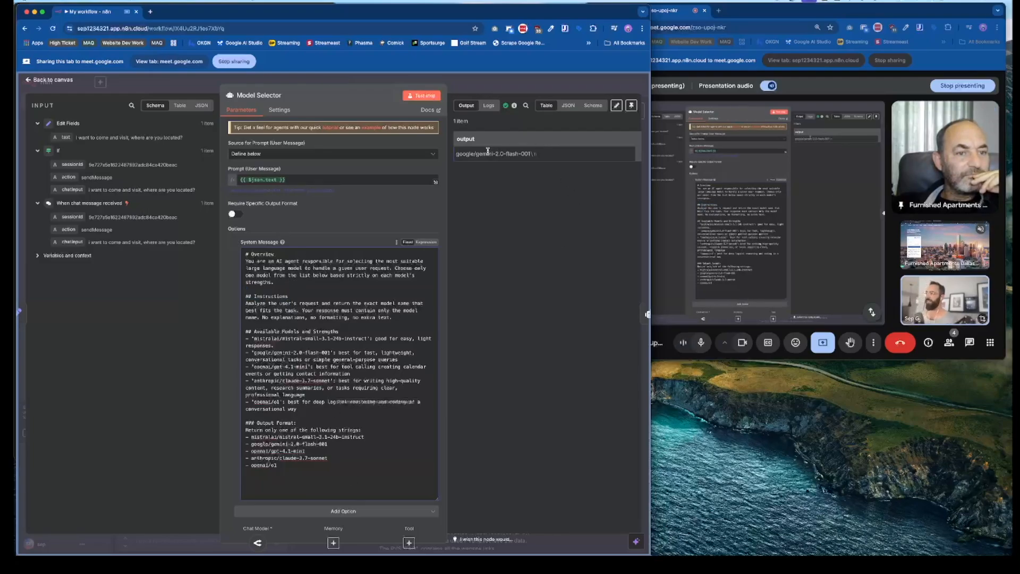
pyautogui.moveTo(479, 154); pyautogui.dragTo(544, 155)
pyautogui.click(538, 155)
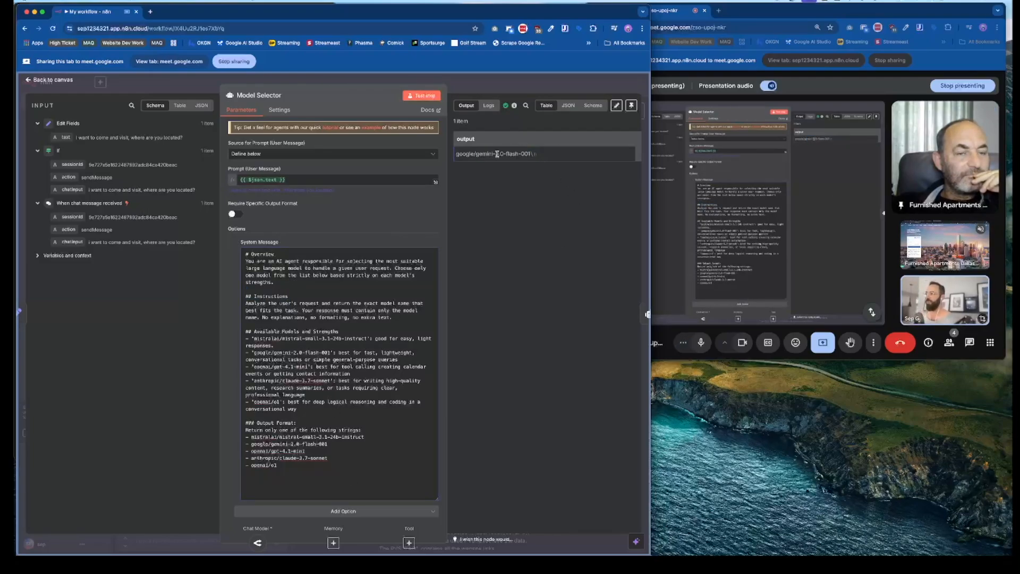
pyautogui.moveTo(471, 154); pyautogui.dragTo(534, 155)
pyautogui.click(49, 79)
# Step: Inspect the user message prompt expression of the Smarty Pants node and its evaluated result
pyautogui.doubleClick(425, 155)
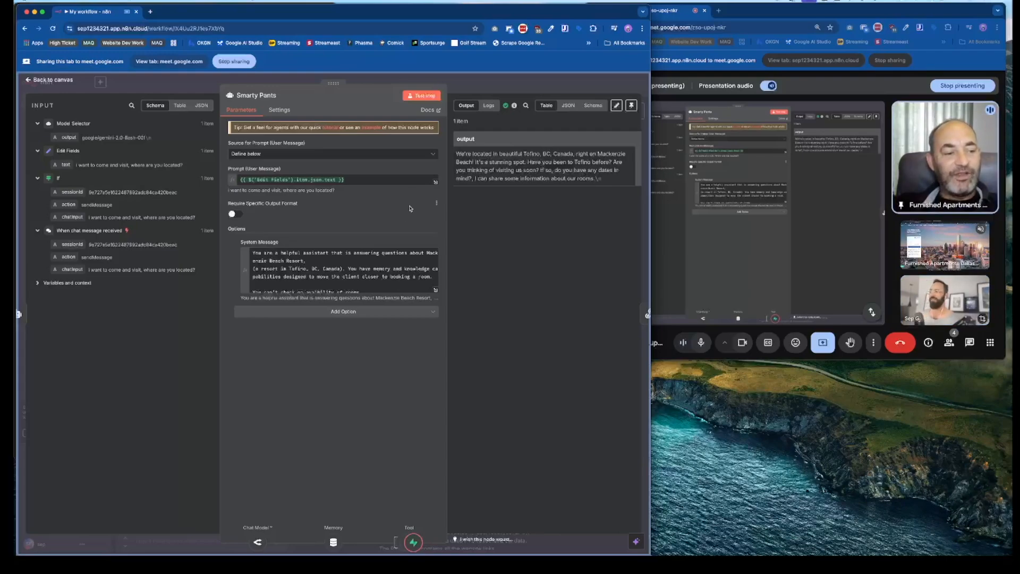
pyautogui.click(386, 181)
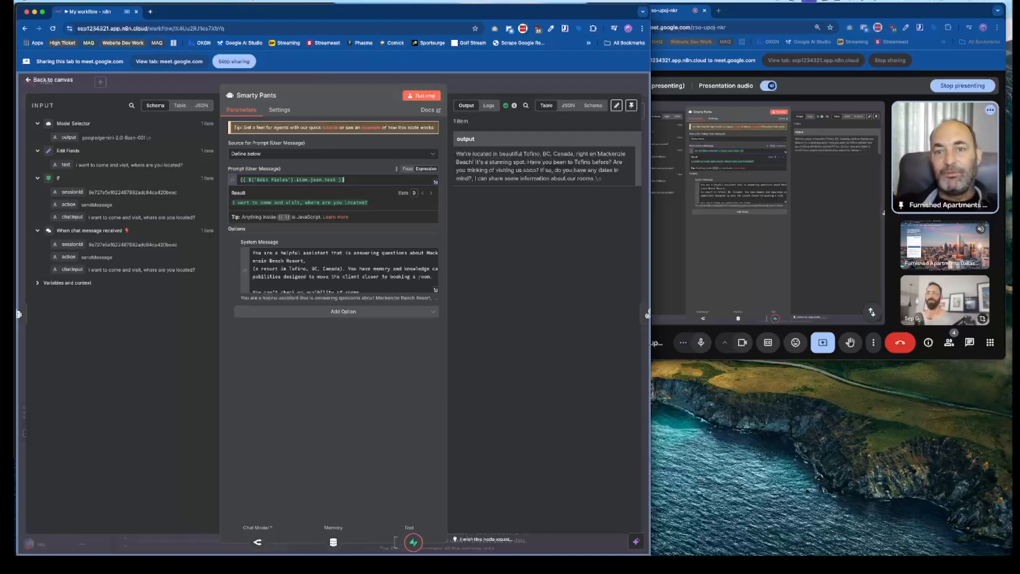
# Step: Bring the Google Meet window in front of the workflow window and shift it slightly
pyautogui.hotkey('ctrl', 'Up')
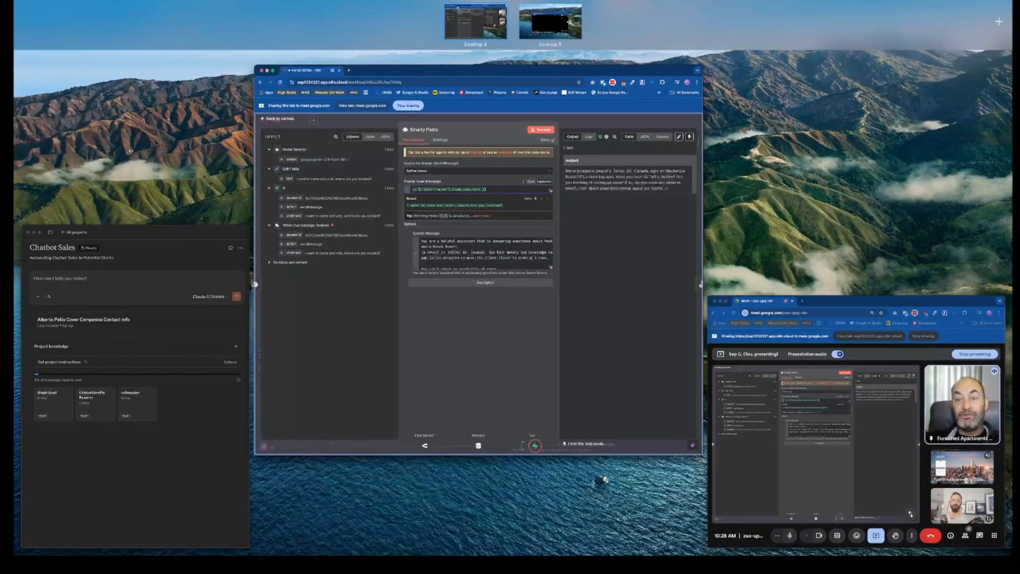
pyautogui.hotkey('ctrl', 'Up')
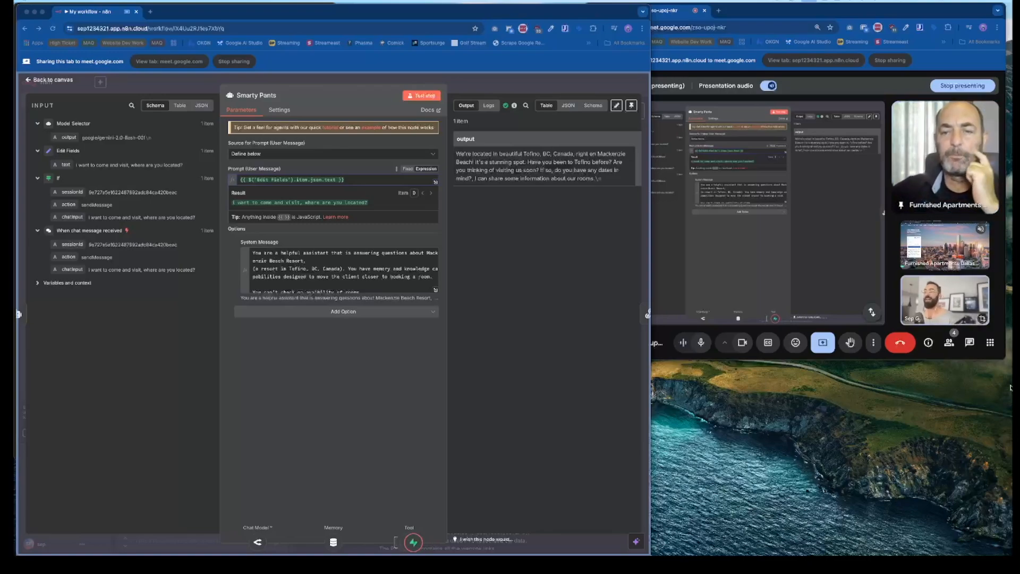
pyautogui.click(931, 357)
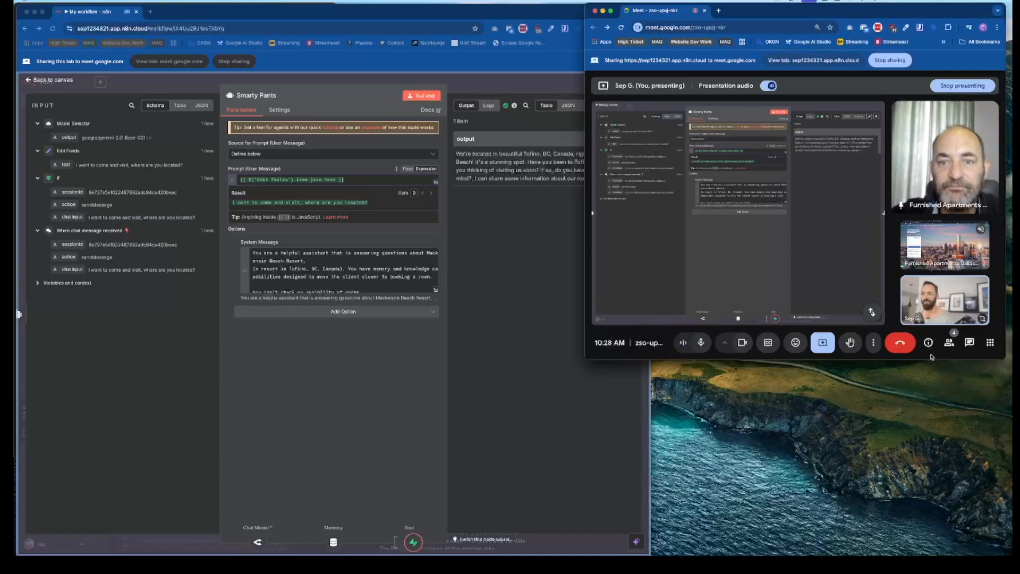
pyautogui.moveTo(922, 14); pyautogui.dragTo(928, 14)
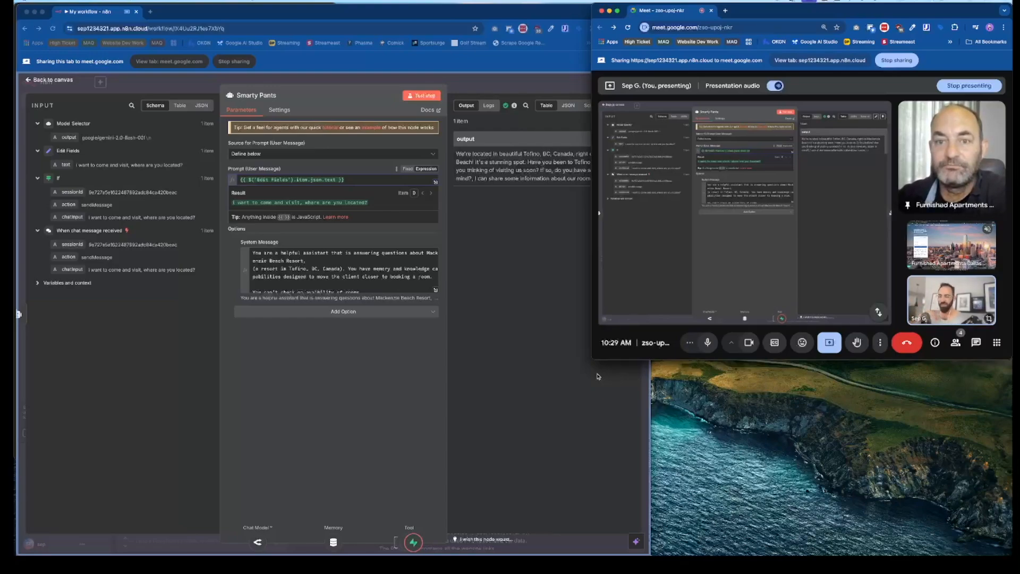
# Step: Return from the Smarty Pants node to the canvas and look over its connected model and memory tools
pyautogui.click(454, 20)
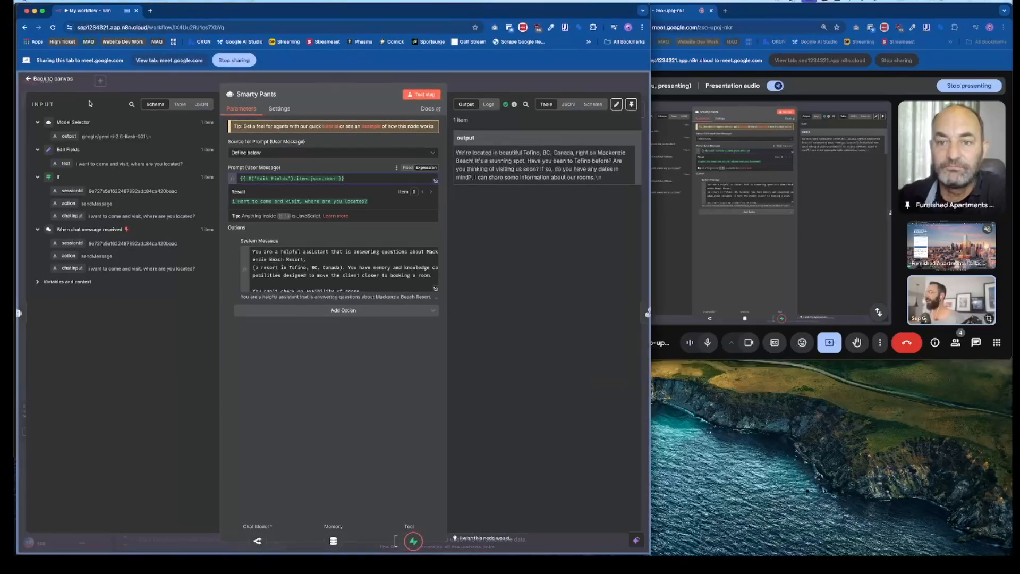
pyautogui.click(38, 78)
pyautogui.scroll(-1, 489, 221)
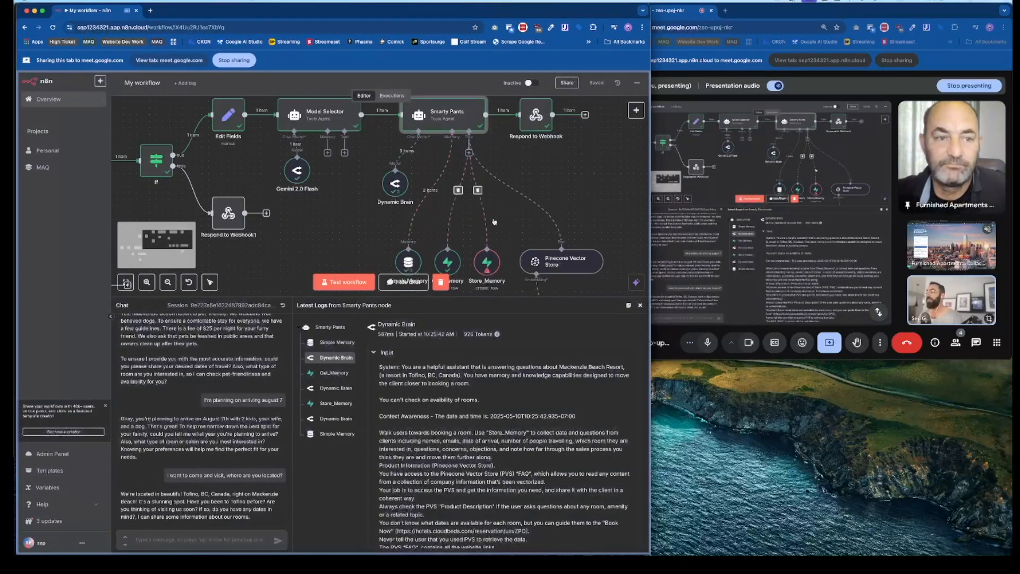
pyautogui.scroll(2, 494, 221)
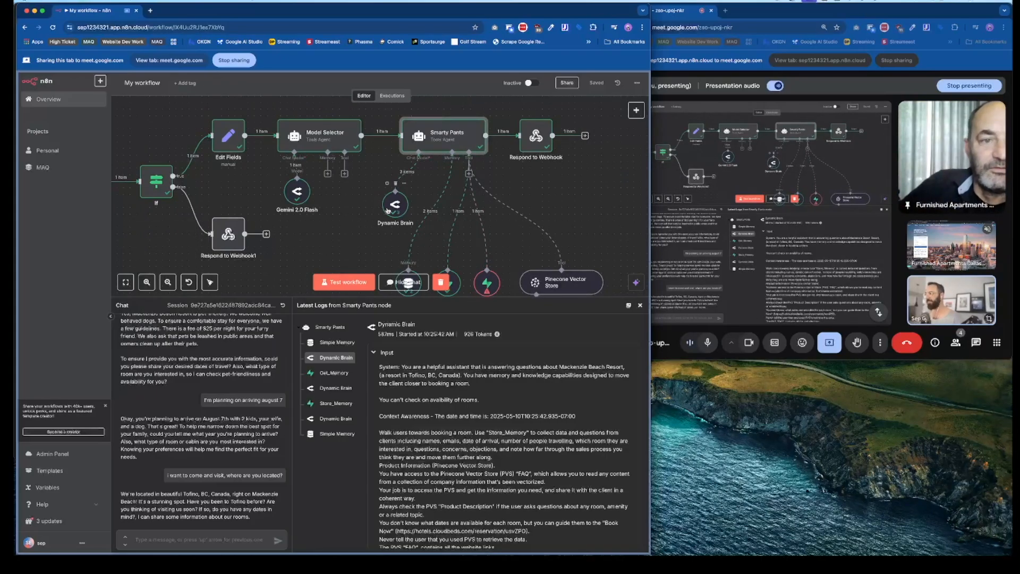
pyautogui.scroll(-2, 388, 211)
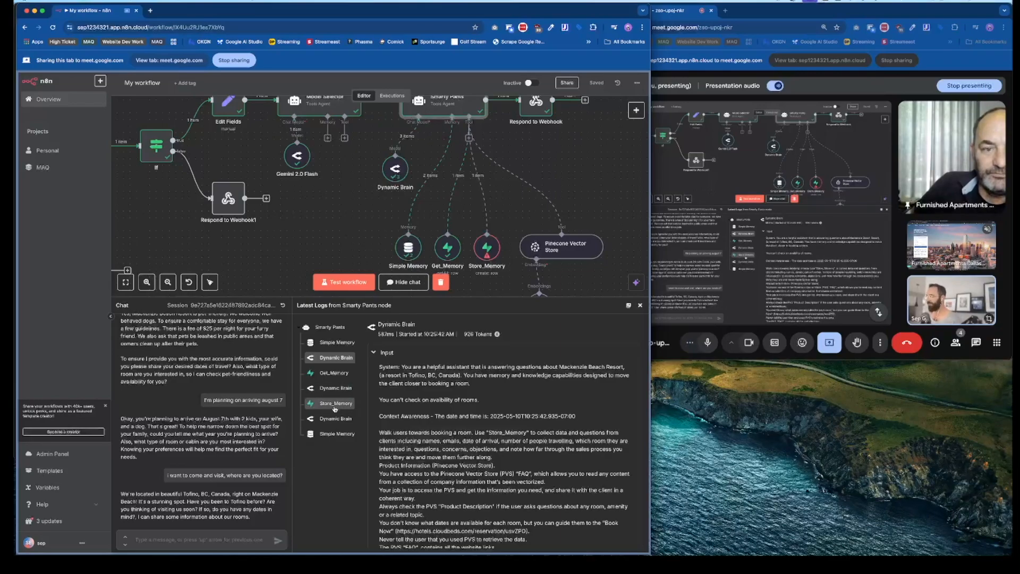
# Step: Review the Get_Memory, Store_Memory, Dynamic Brain and Simple Memory entries in the latest Smarty Pants logs
pyautogui.click(334, 373)
pyautogui.click(326, 403)
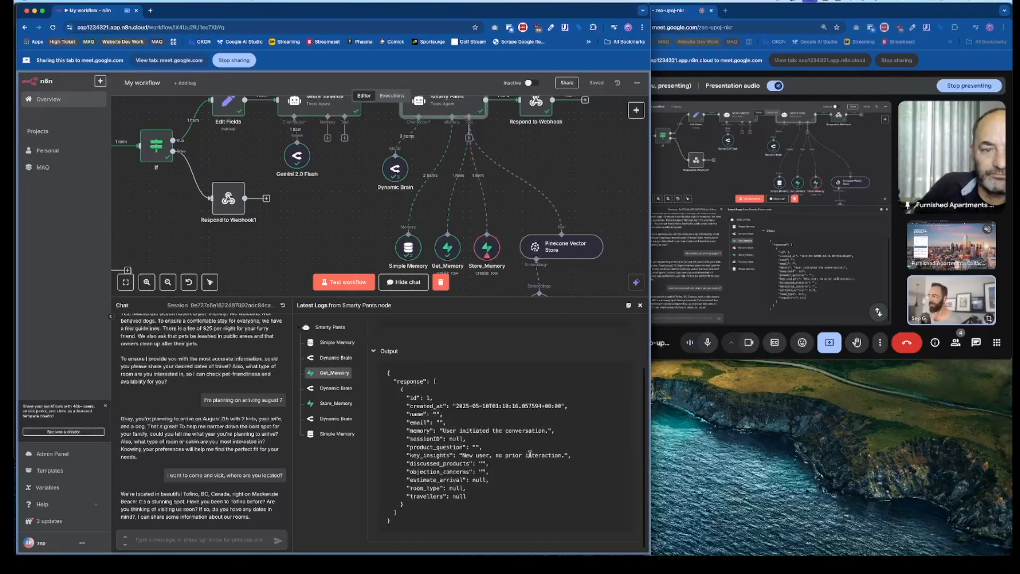
pyautogui.click(342, 419)
pyautogui.click(339, 435)
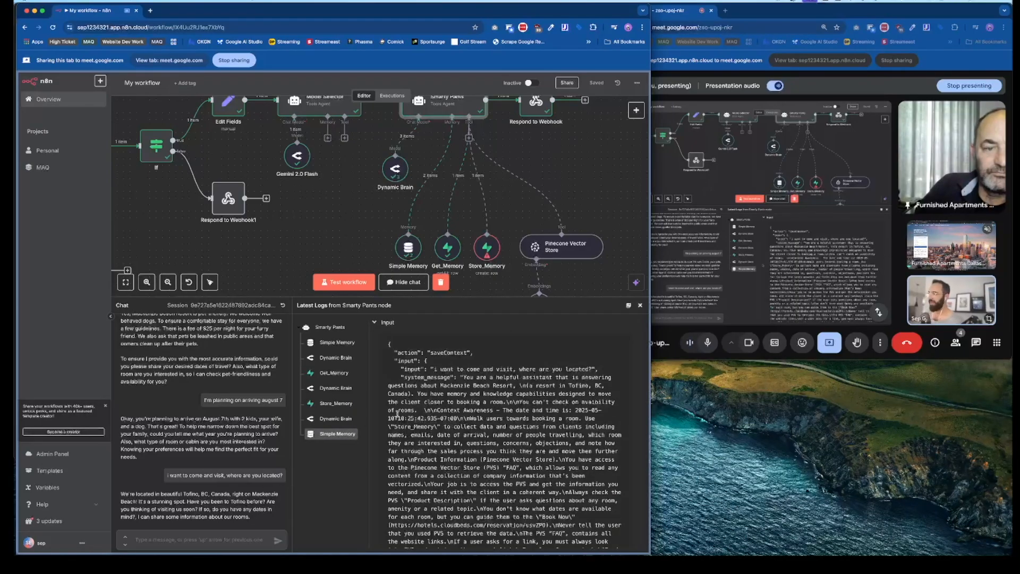
# Step: Inspect the Store_Memory node's table and field value expressions, and return to the canvas
pyautogui.doubleClick(487, 247)
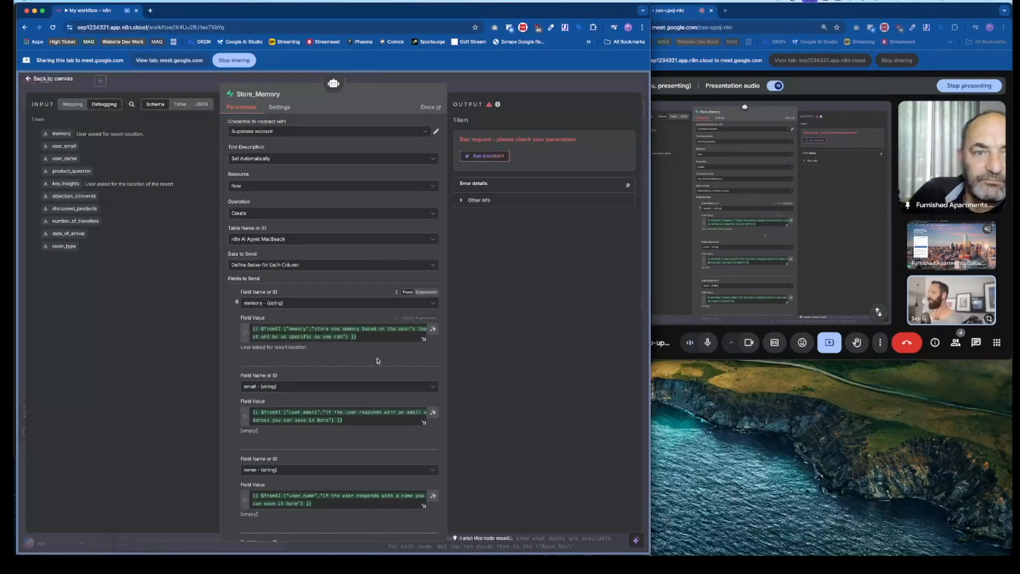
pyautogui.scroll(-10, 377, 372)
pyautogui.scroll(10, 378, 396)
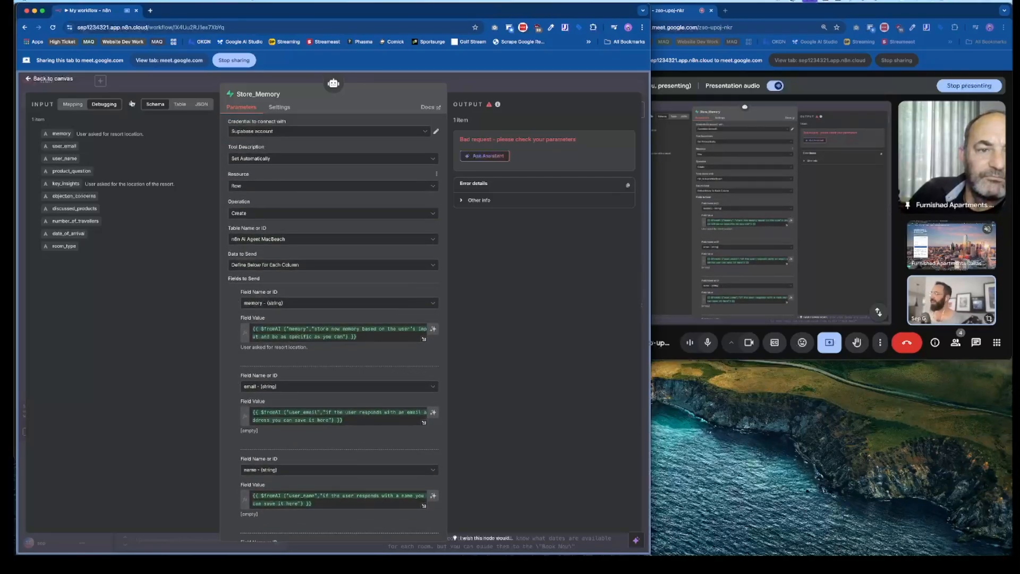
pyautogui.click(26, 80)
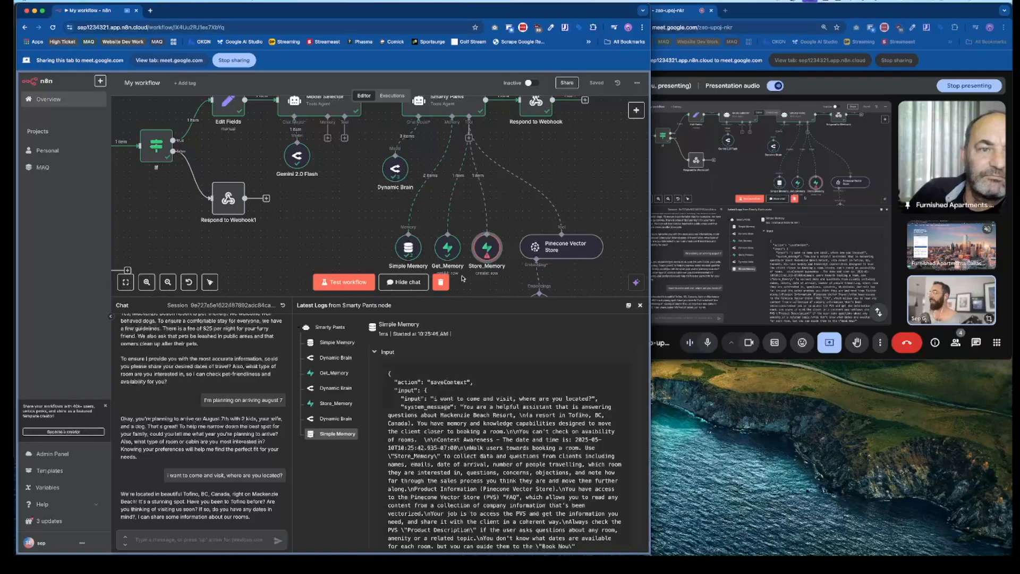
pyautogui.scroll(1, 545, 231)
pyautogui.scroll(-1, 551, 246)
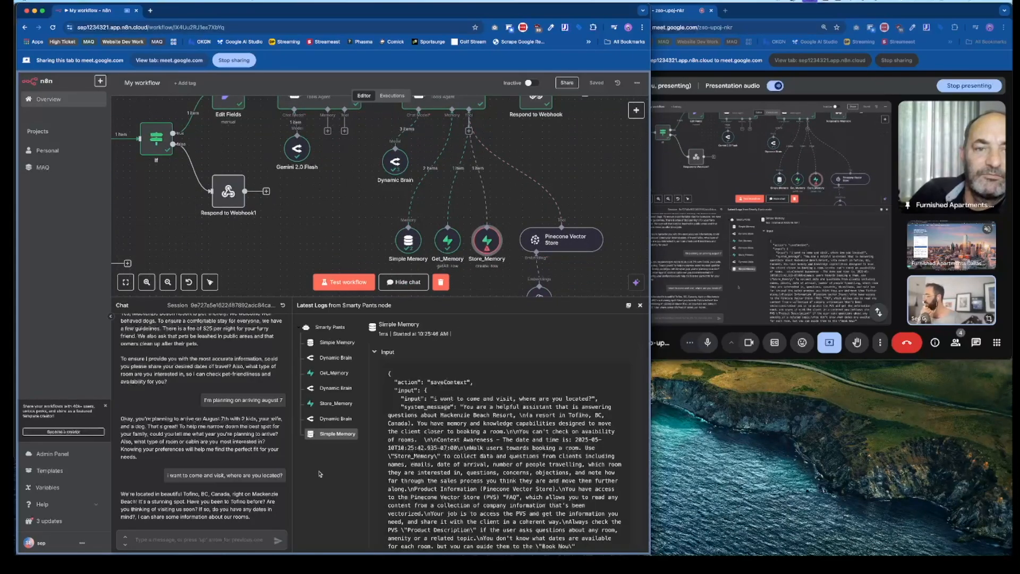
pyautogui.scroll(-1, 533, 259)
pyautogui.hscroll(-2, 532, 258)
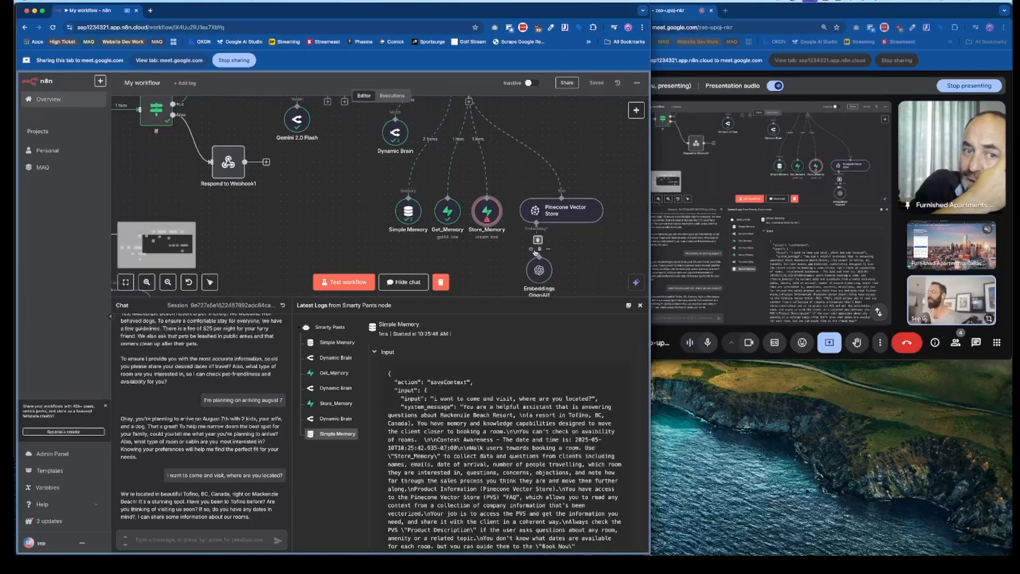
pyautogui.scroll(-3, 540, 251)
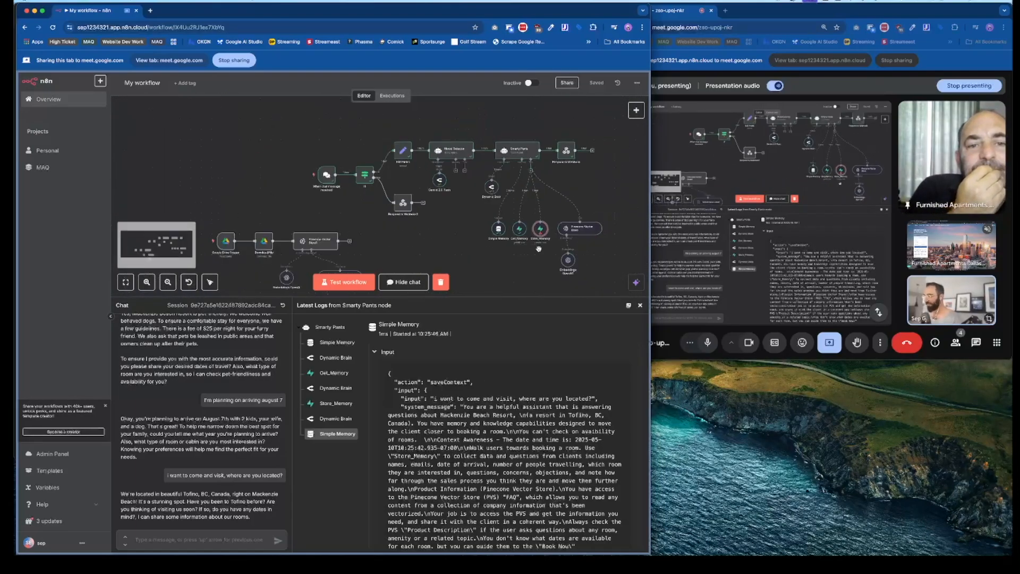
# Step: Open supabase.com in a new browser tab and share that tab with the meeting instead of the workflow
pyautogui.click(150, 10)
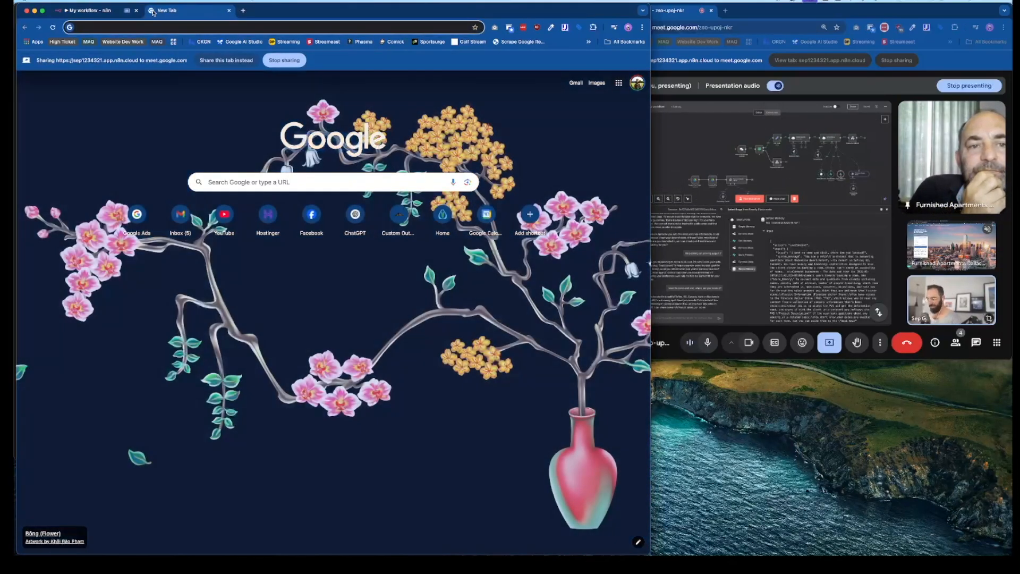
pyautogui.write('supa')
pyautogui.press('Return')
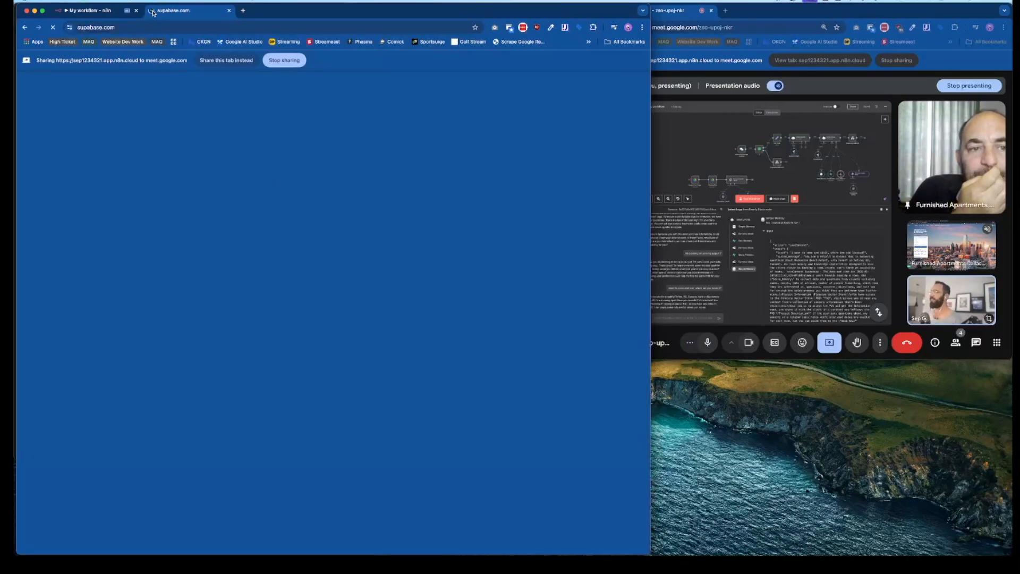
pyautogui.rightClick(206, 11)
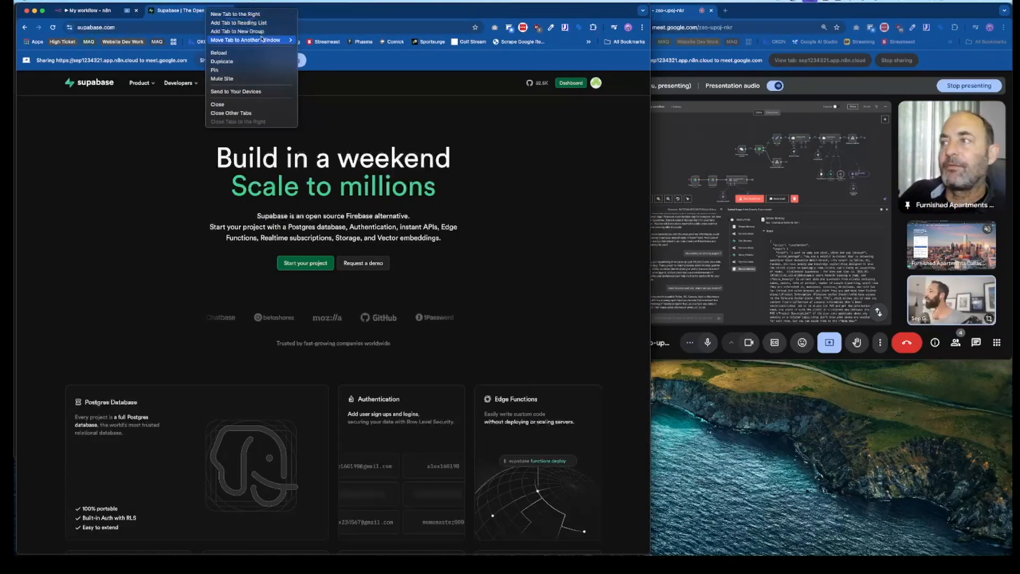
pyautogui.click(330, 112)
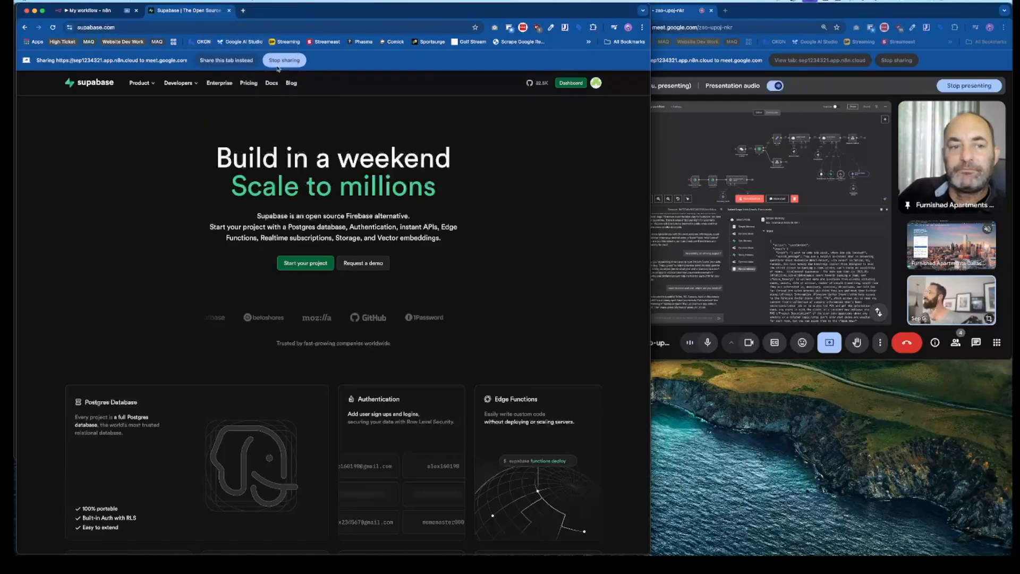
pyautogui.click(226, 60)
# Step: Open the MAQ2 project from the Supabase dashboard and view its n8n AI Agent MacBeach table
pyautogui.click(572, 83)
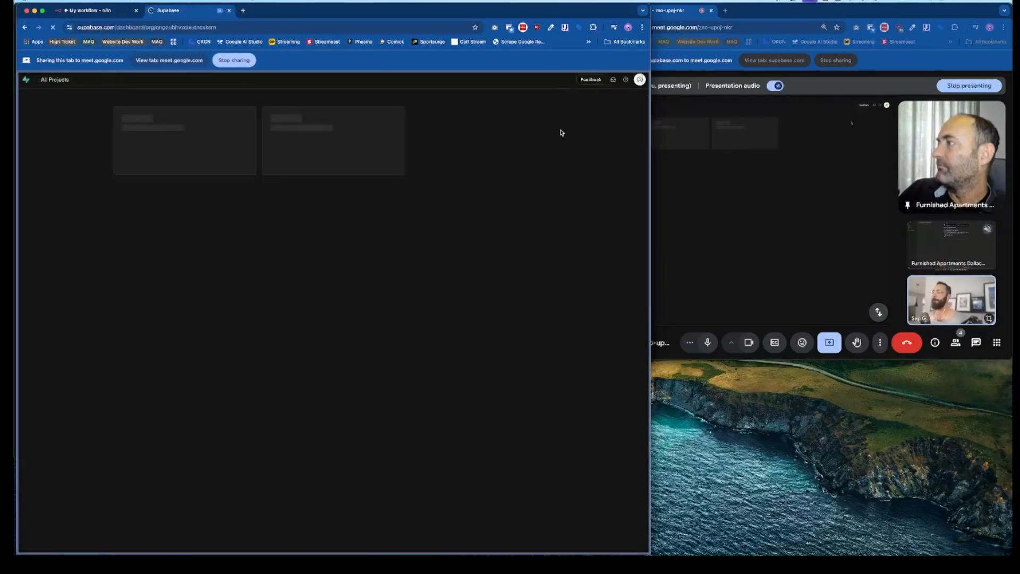
pyautogui.click(214, 216)
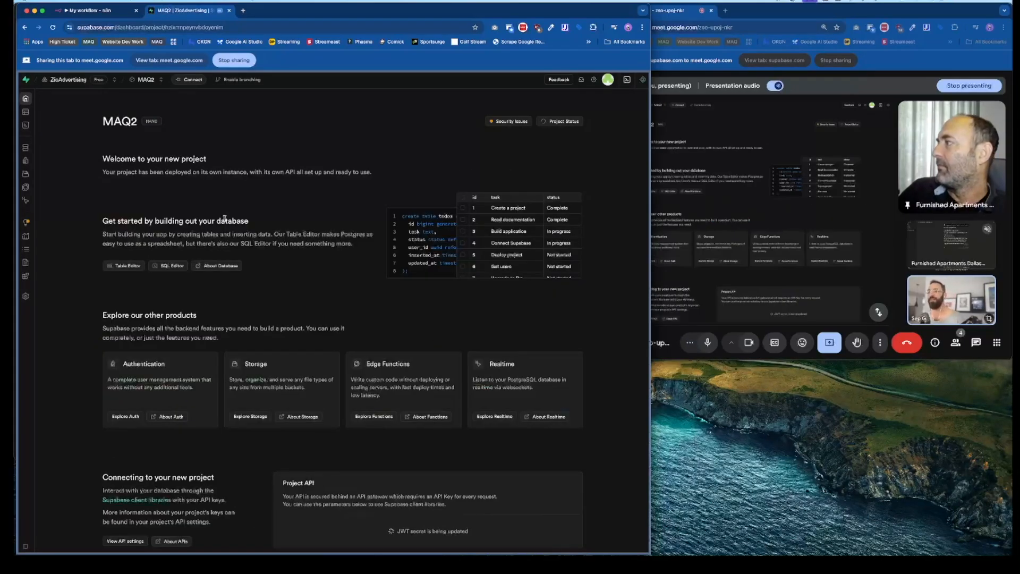
pyautogui.click(957, 235)
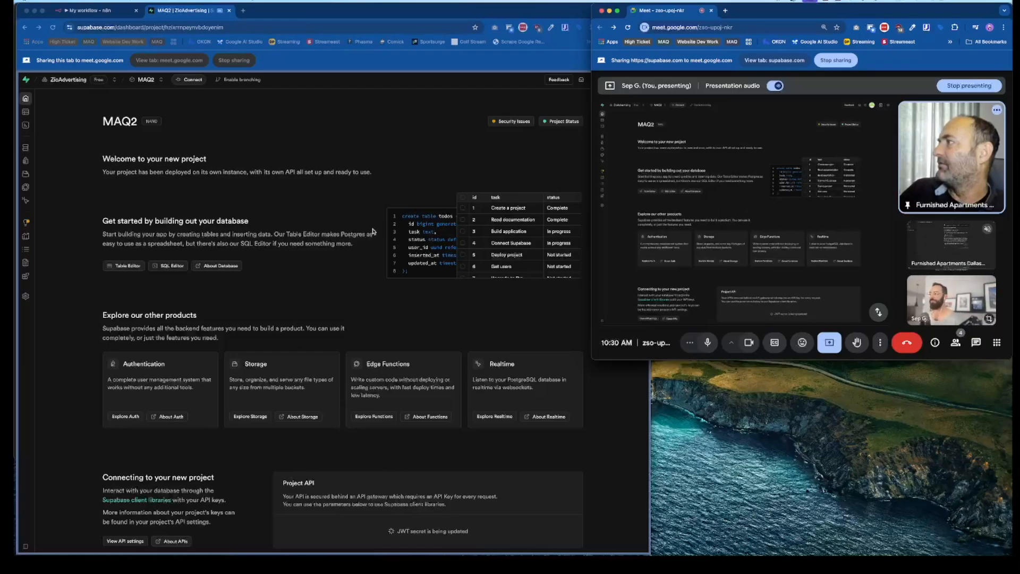
pyautogui.click(366, 293)
pyautogui.click(26, 112)
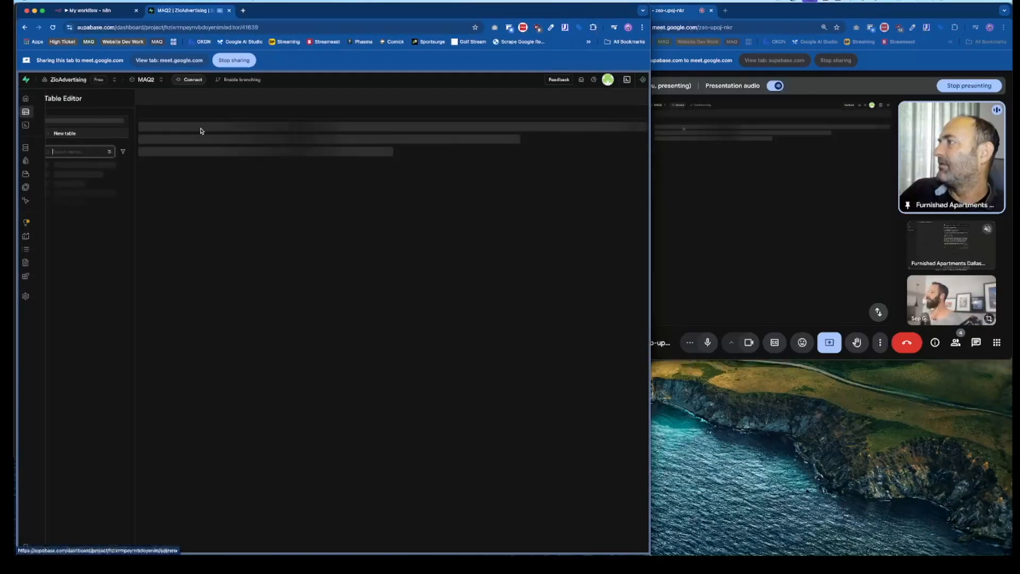
pyautogui.click(323, 198)
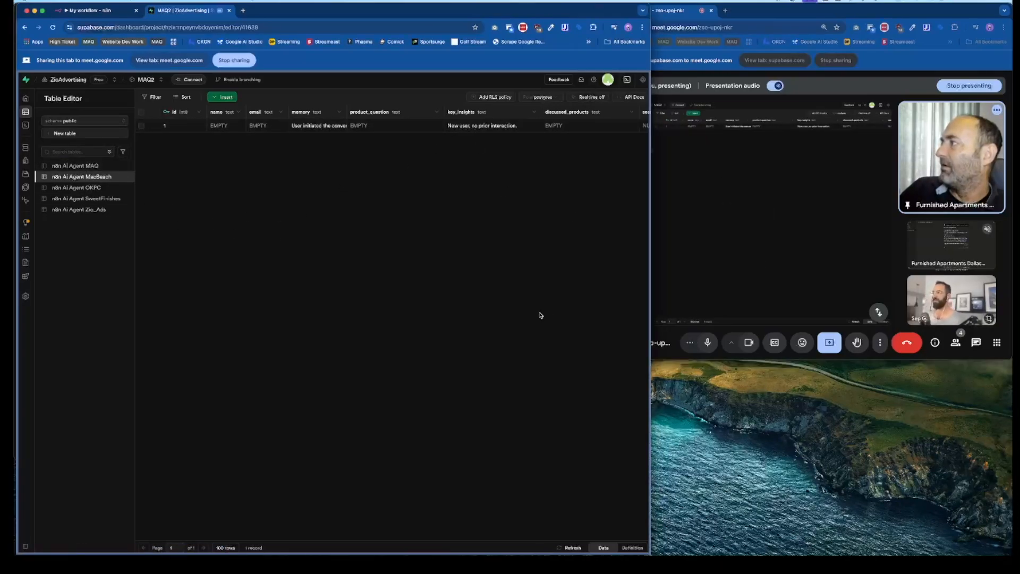
# Step: Switch to the Google Meet window and stop presenting the Supabase tab
pyautogui.click(705, 309)
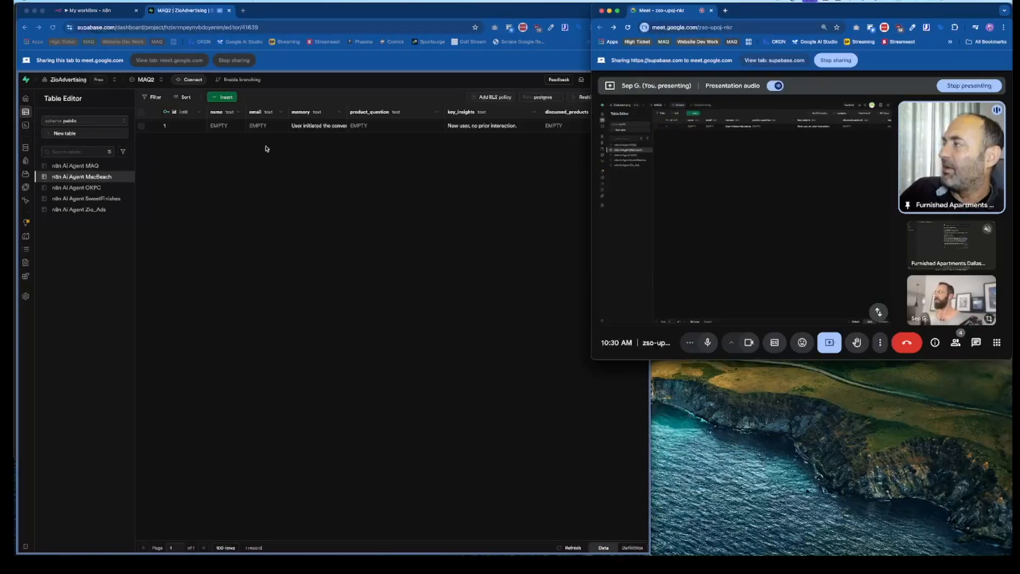
pyautogui.click(829, 342)
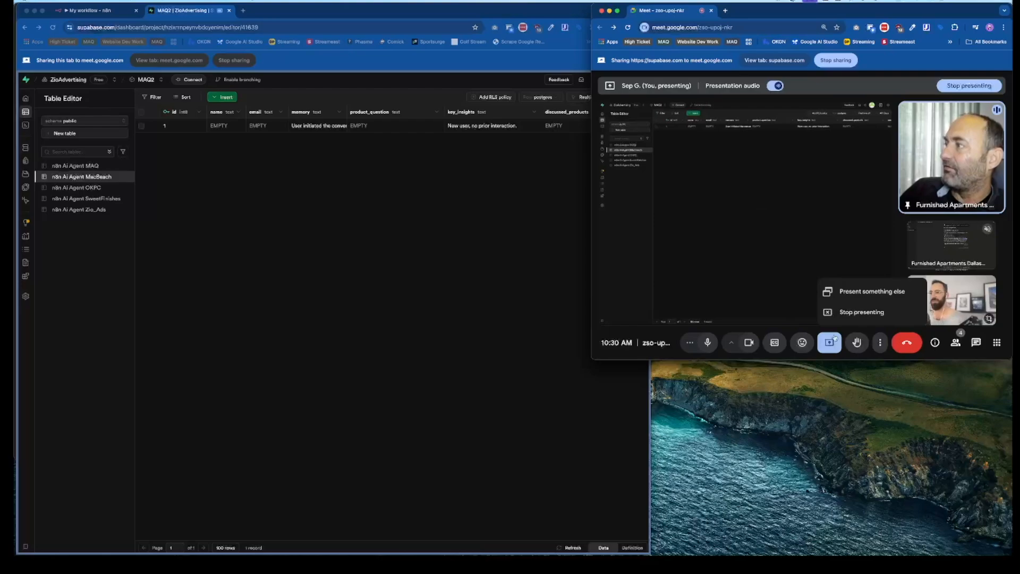
pyautogui.click(835, 317)
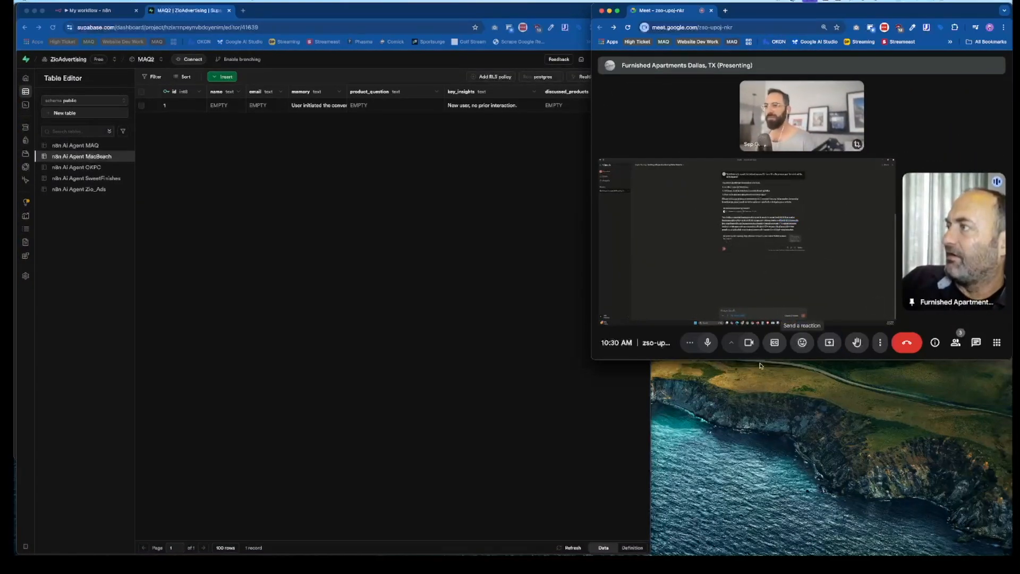
# Step: Widen the Meet window and pin the participant's presentation instead of their camera video
pyautogui.moveTo(591, 127); pyautogui.dragTo(60, 128)
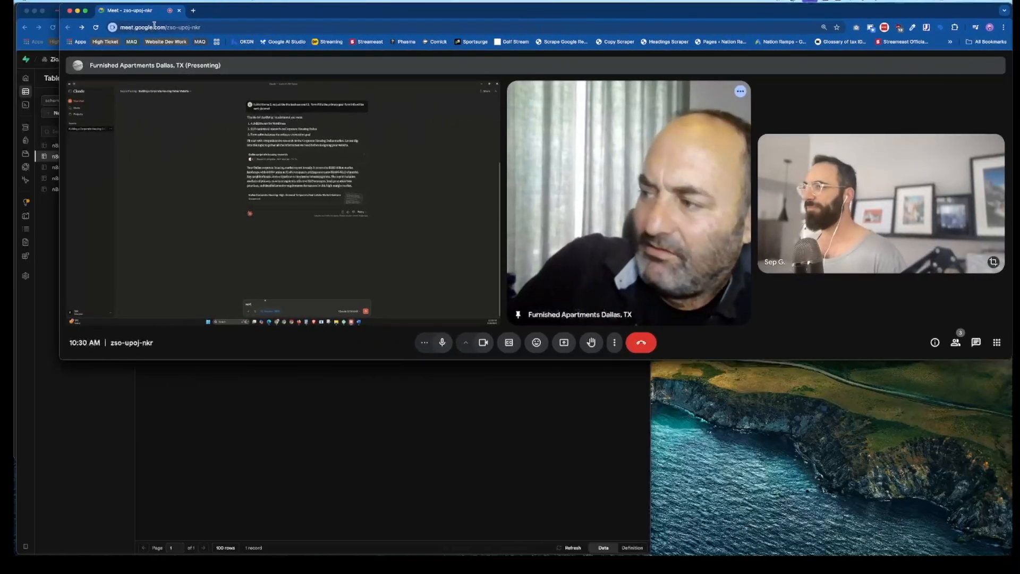
pyautogui.click(610, 203)
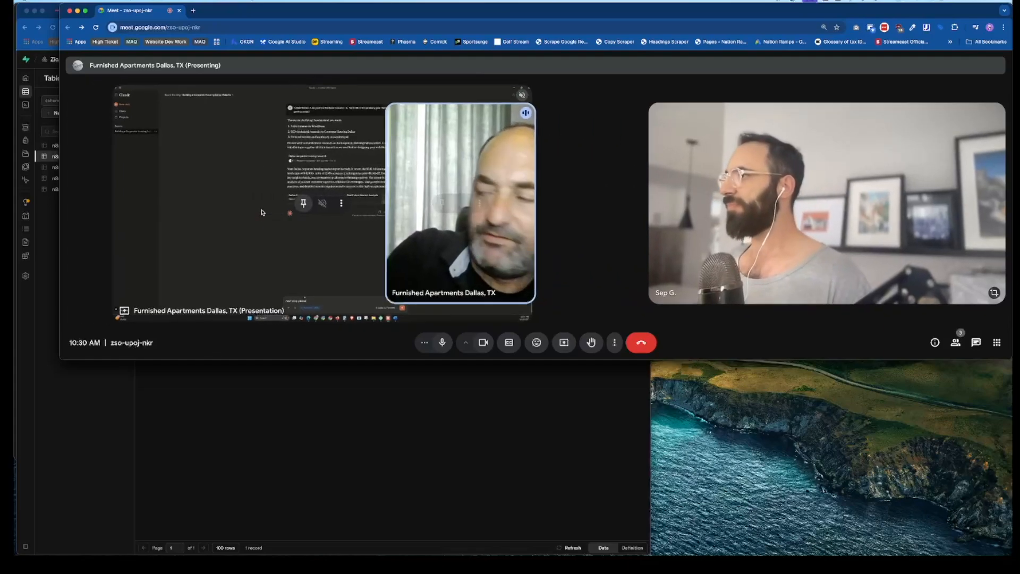
pyautogui.click(406, 203)
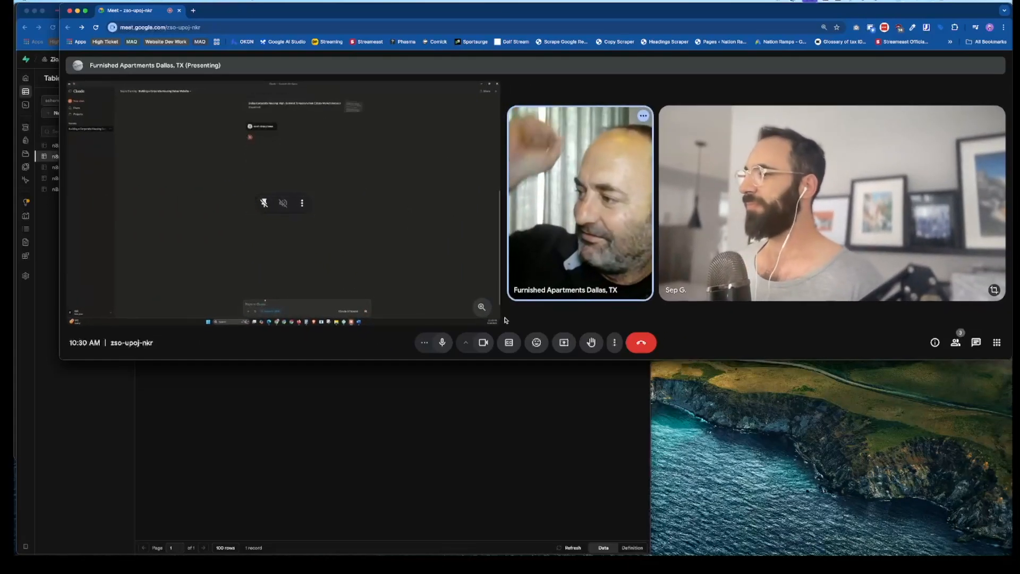
# Step: Change the meeting layout to Sidebar and make the Meet window taller to enlarge the shared presentation
pyautogui.click(997, 343)
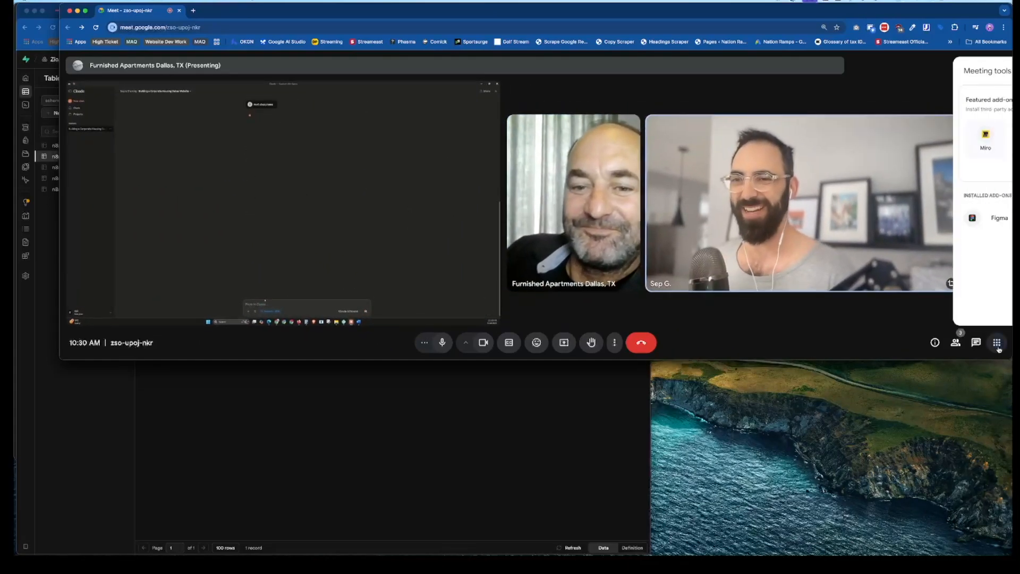
pyautogui.click(997, 343)
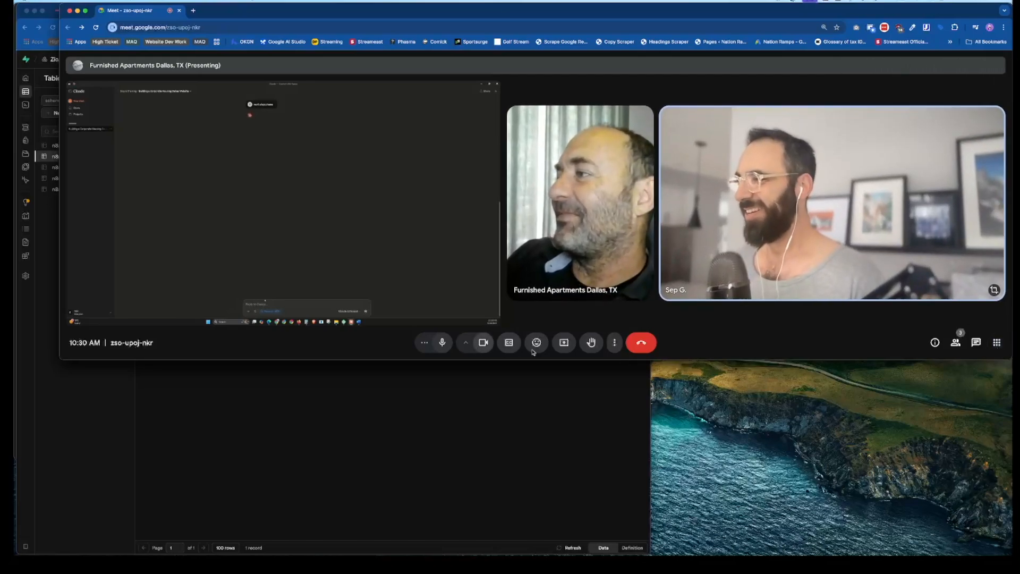
pyautogui.click(615, 342)
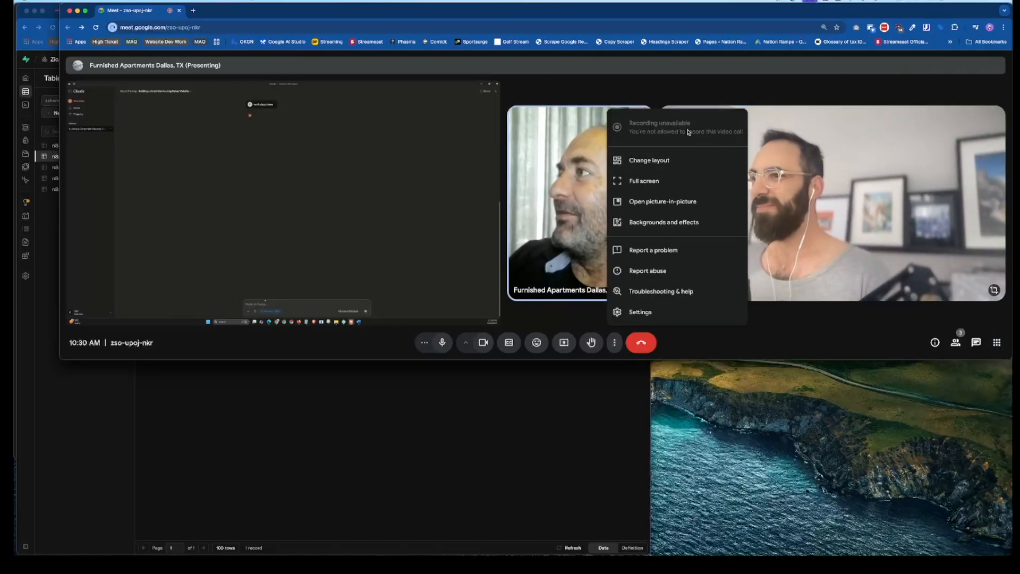
pyautogui.click(684, 165)
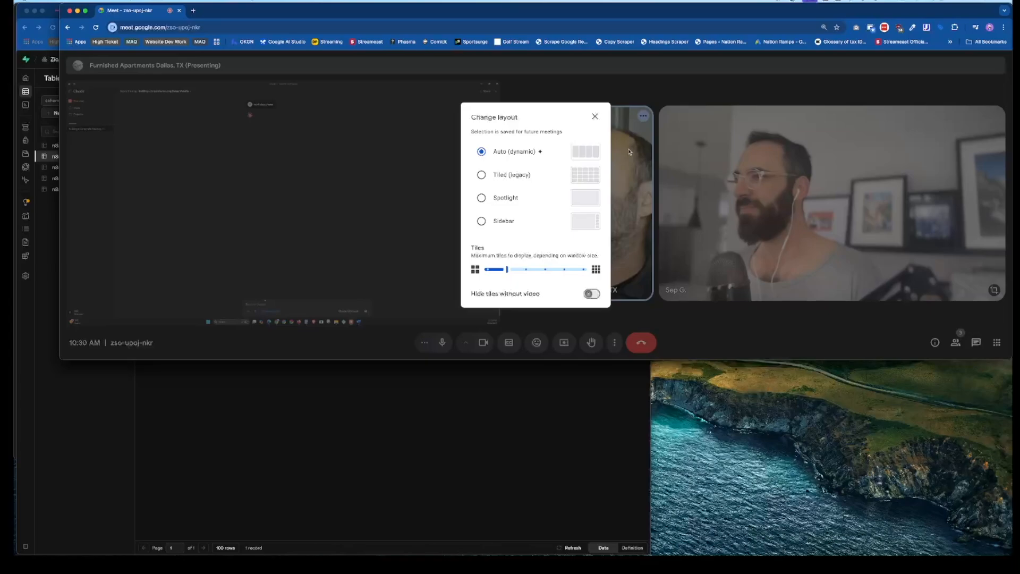
pyautogui.click(507, 198)
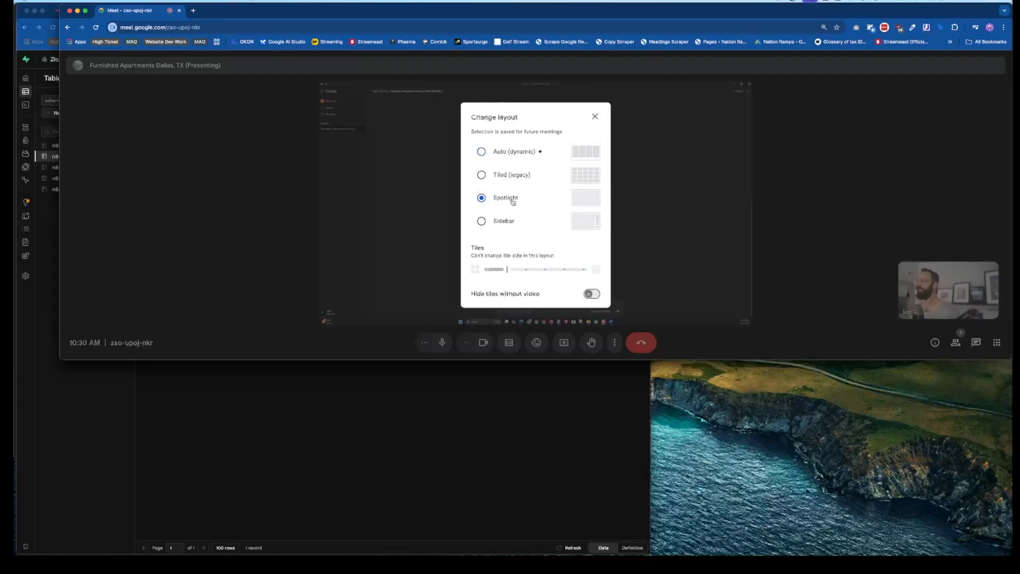
pyautogui.click(504, 221)
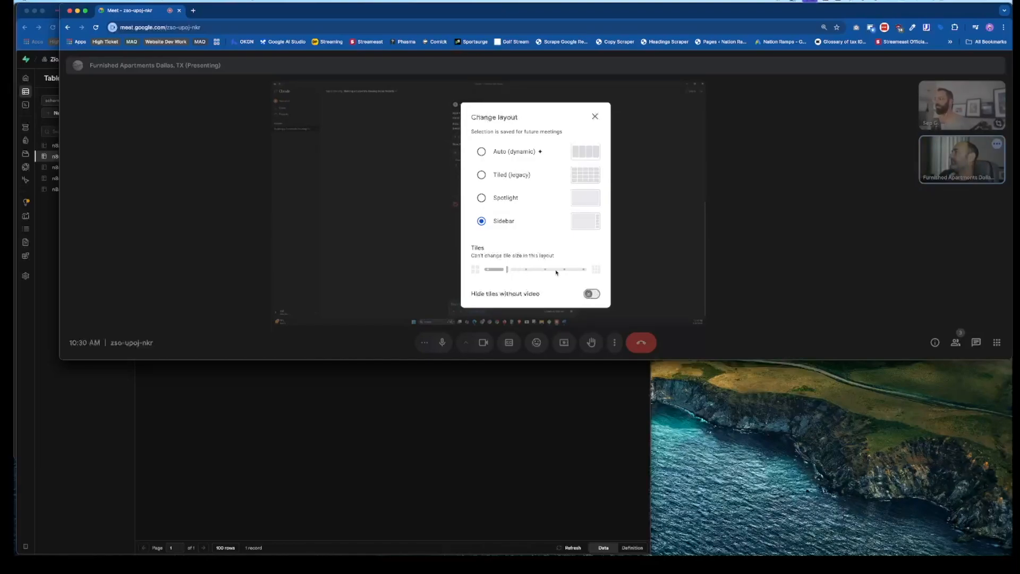
pyautogui.click(595, 117)
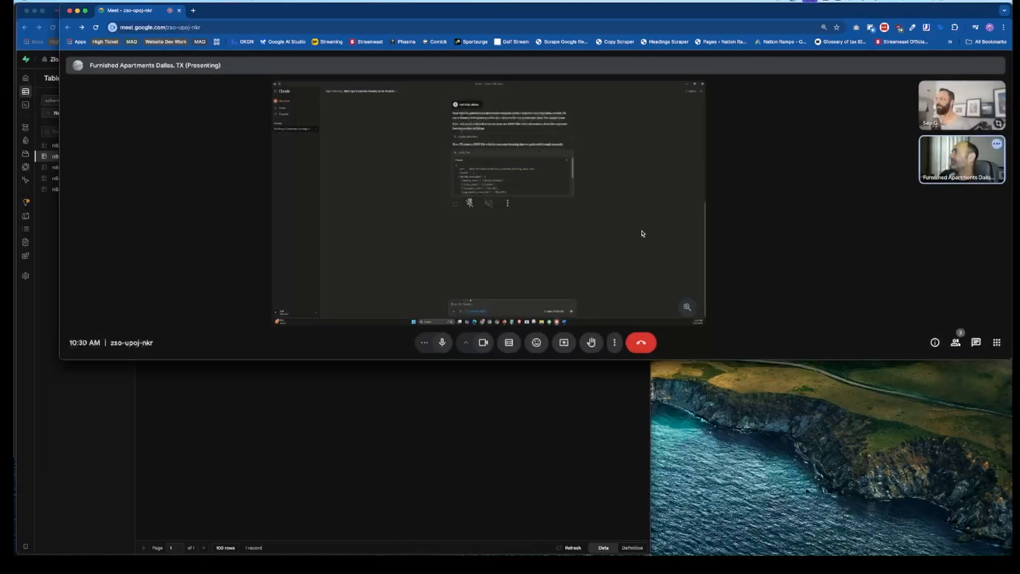
pyautogui.moveTo(1006, 358); pyautogui.dragTo(992, 525)
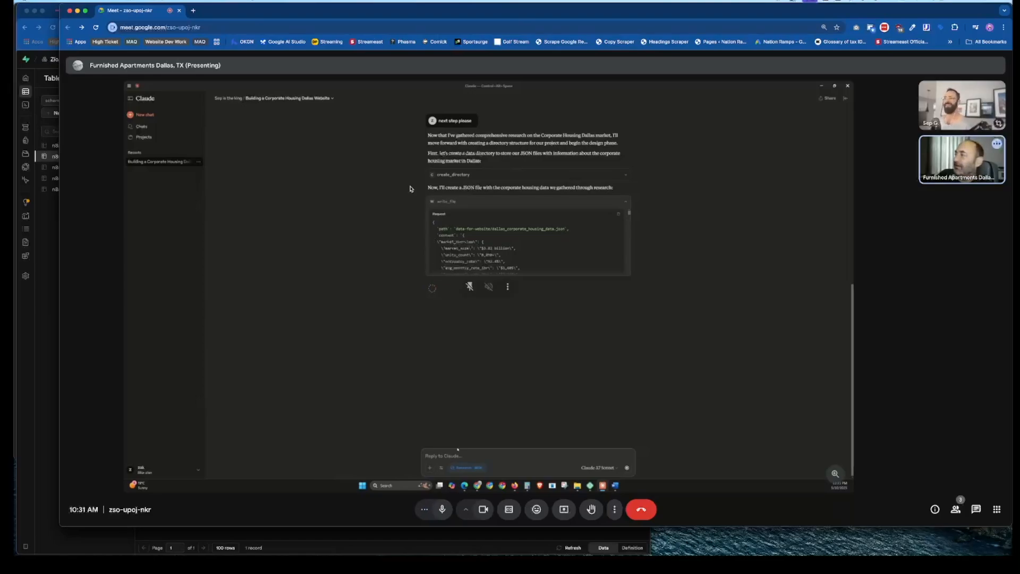
# Step: Narrow the Meet window and take over as presenter by sharing the MAQ2 Supabase tab
pyautogui.hotkey('ctrl', 'alt', 'Right')
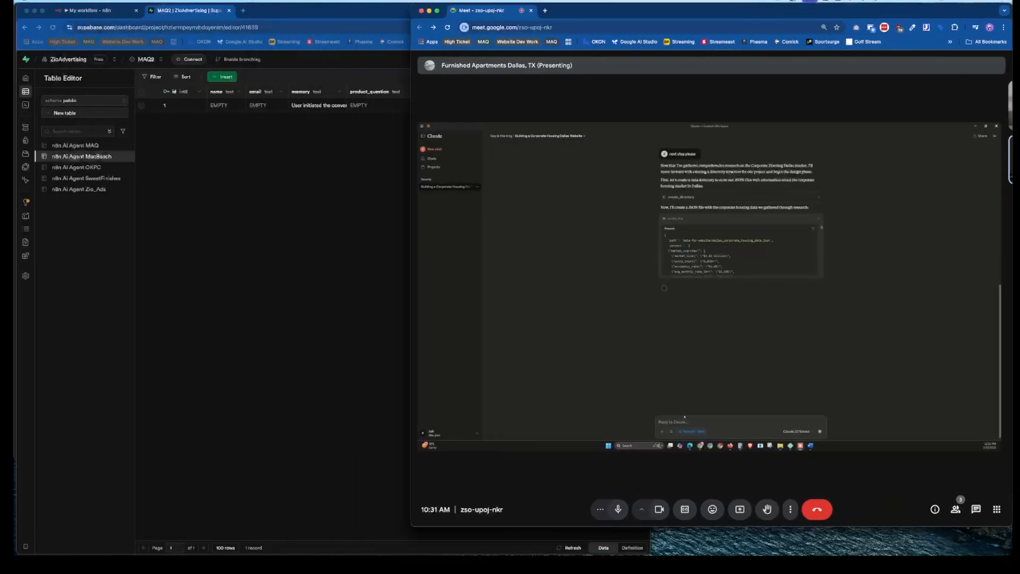
pyautogui.click(766, 509)
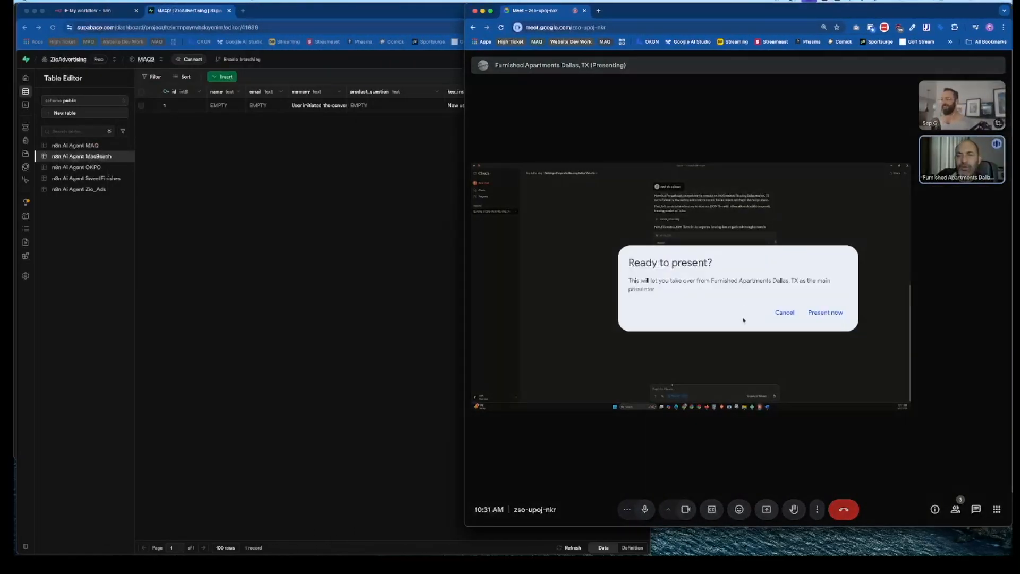
pyautogui.click(825, 314)
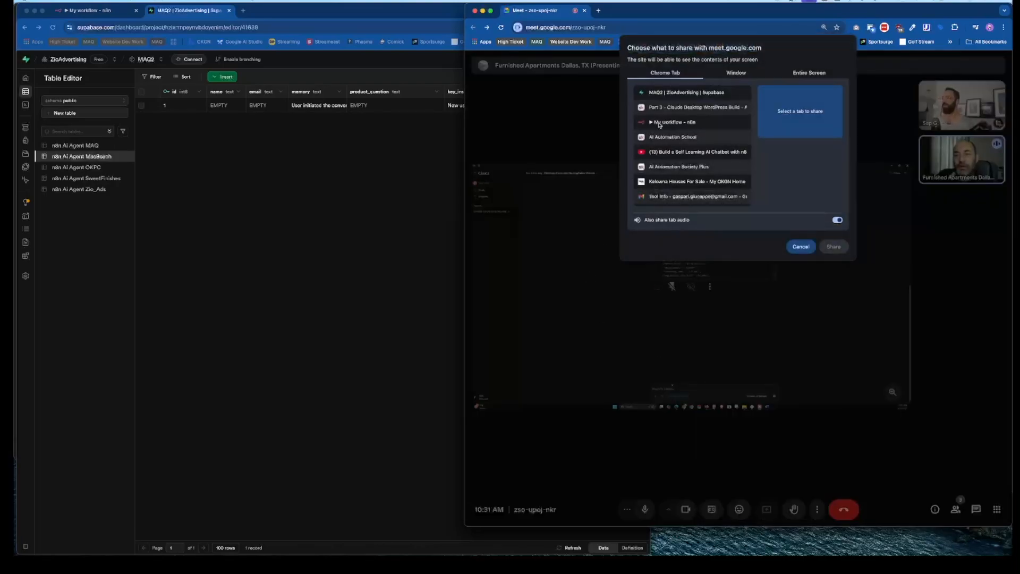
pyautogui.click(692, 94)
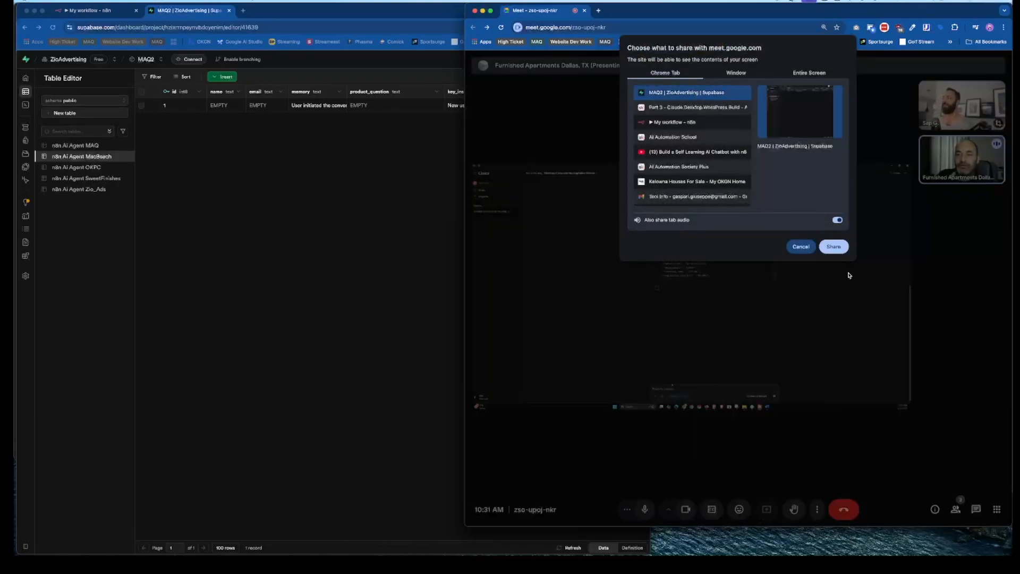
pyautogui.click(834, 247)
# Step: In the Supabase window, view the n8n AI Agent MAQ, MacBeach and OKPC tables one after another
pyautogui.click(344, 318)
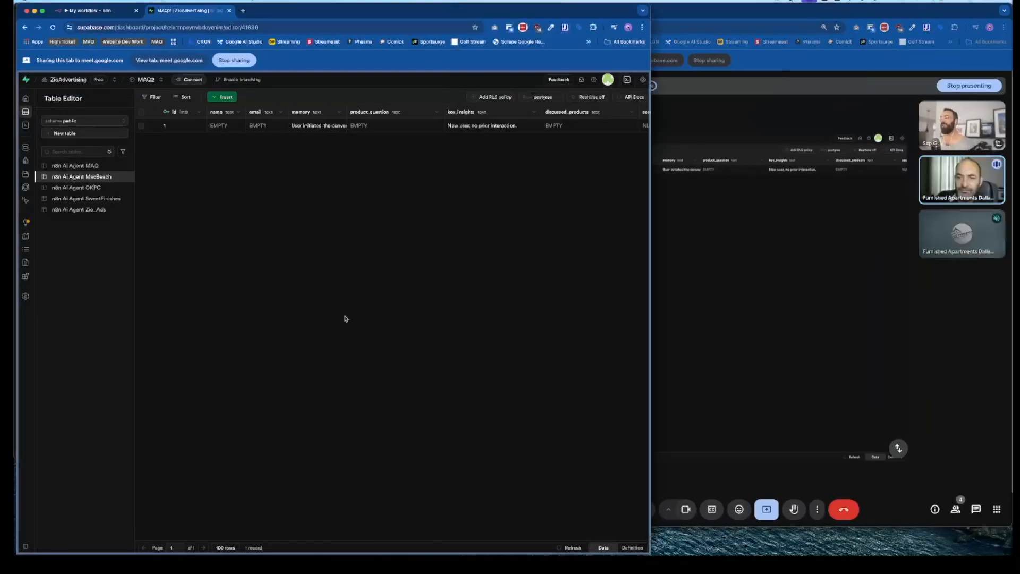
pyautogui.click(79, 166)
pyautogui.click(82, 176)
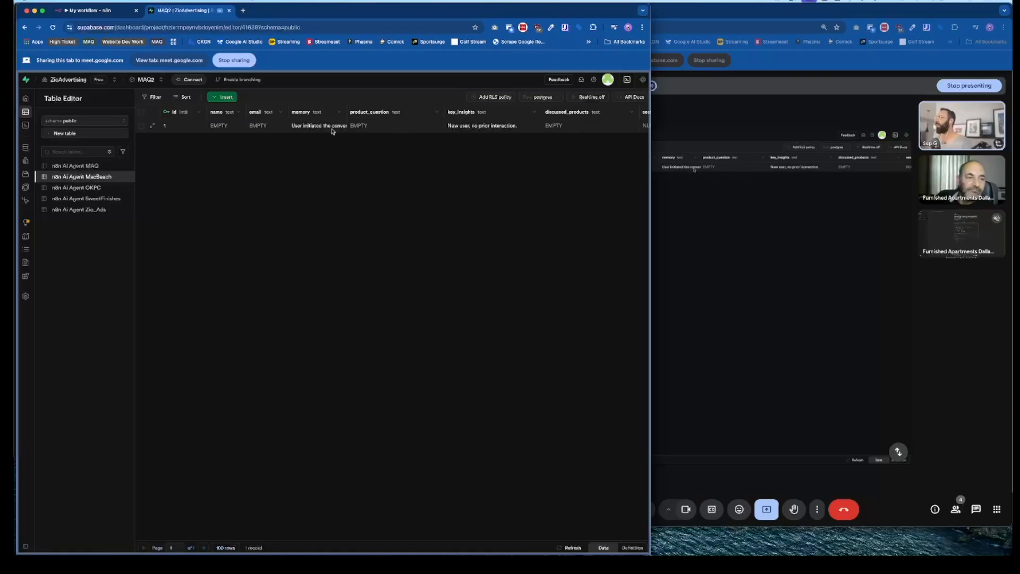
pyautogui.click(76, 187)
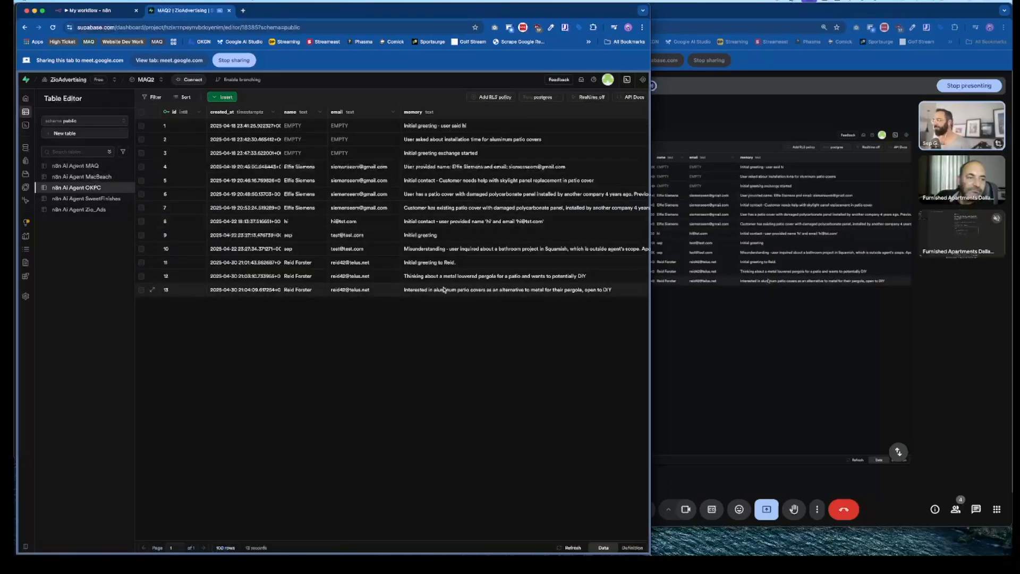
# Step: In the n8n workflow, open the Store_Memory node, look through its fields to send, and return to the canvas
pyautogui.click(107, 12)
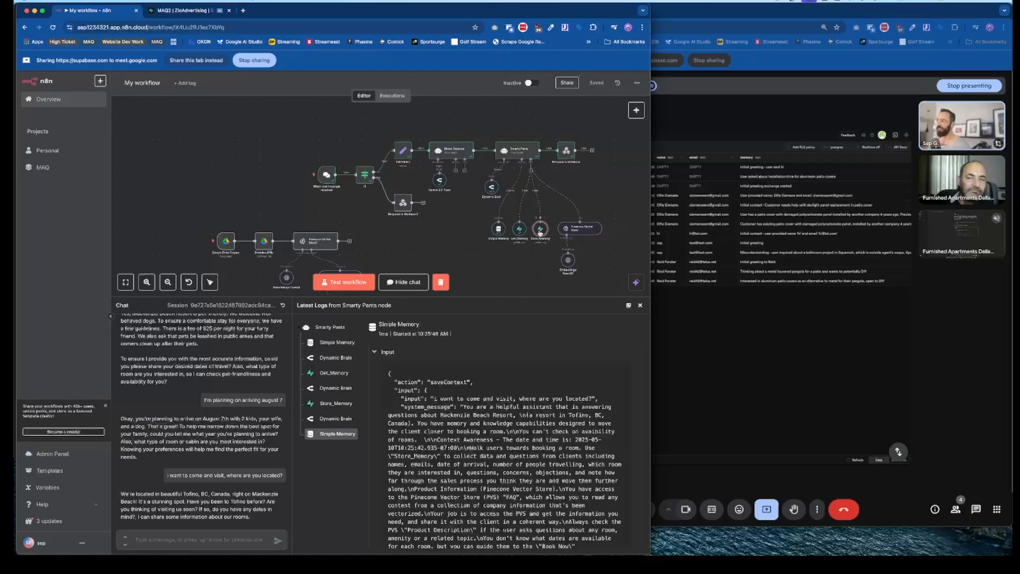
pyautogui.doubleClick(540, 230)
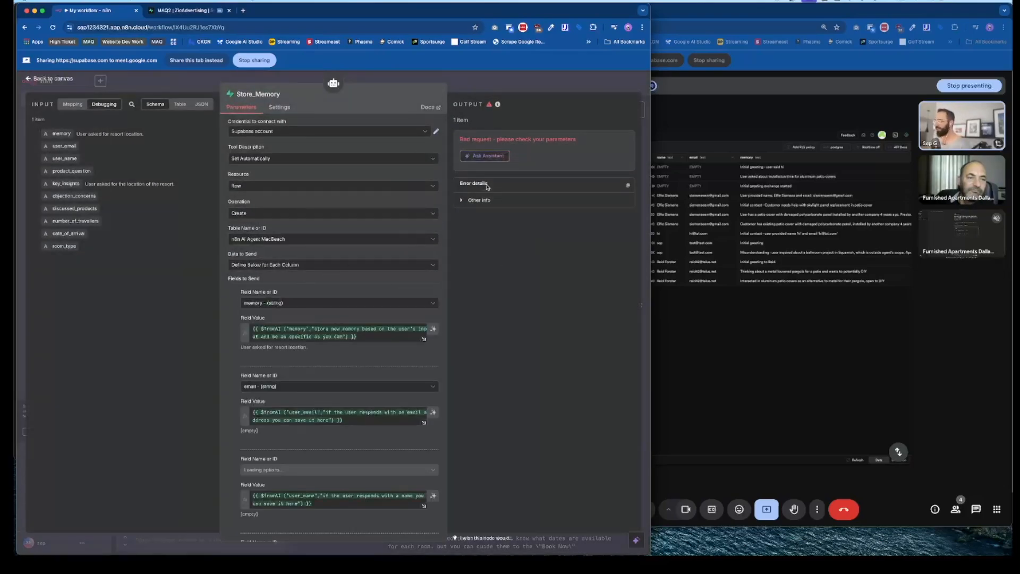
pyautogui.scroll(-10, 336, 405)
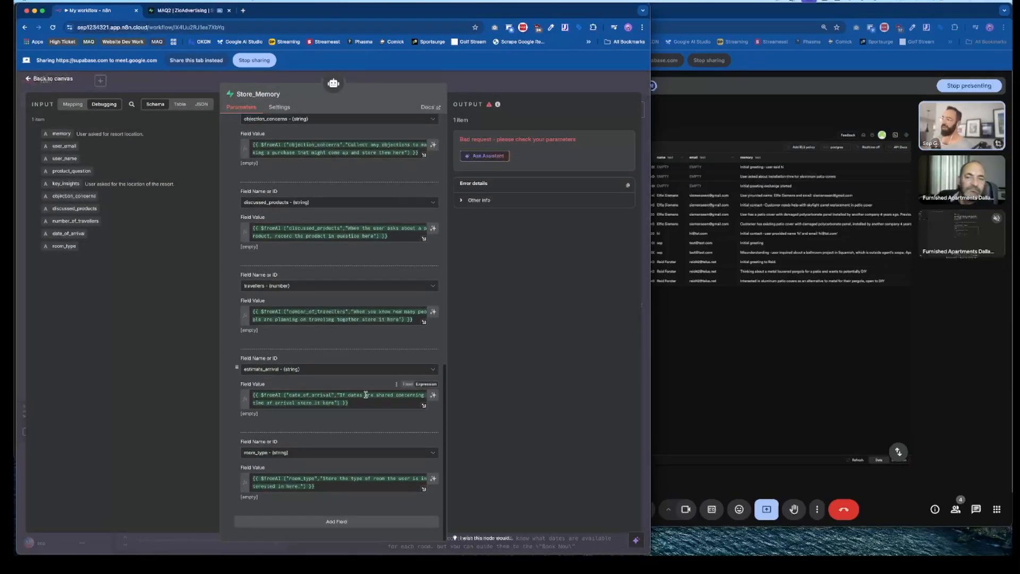
pyautogui.scroll(10, 366, 395)
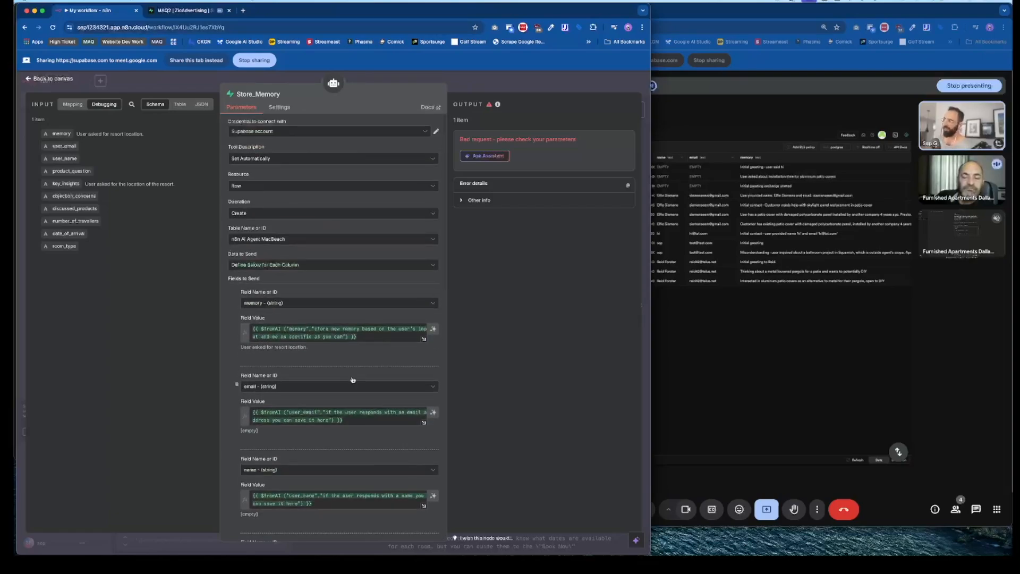
pyautogui.click(49, 79)
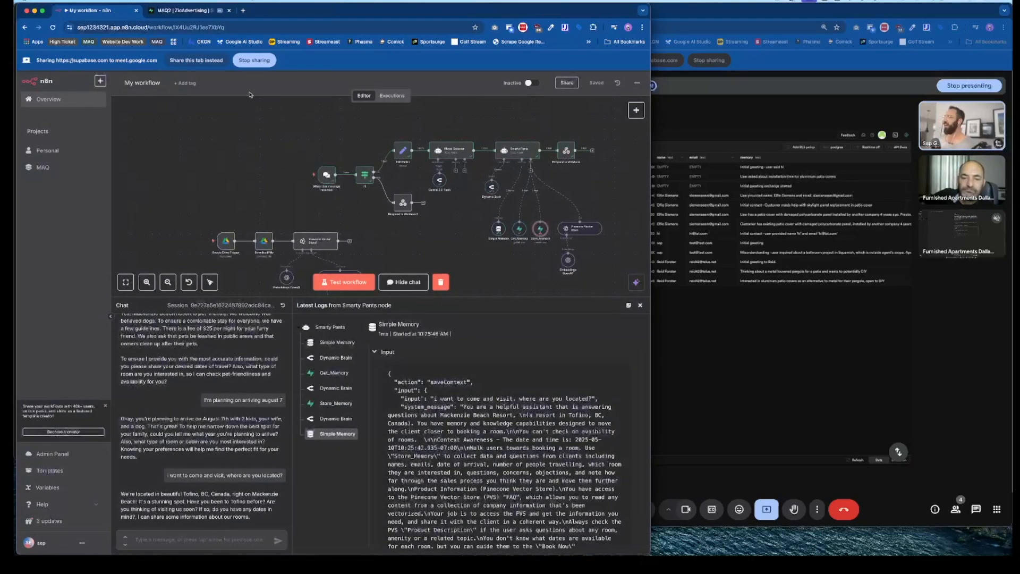
# Step: Return to the OKPC table in Supabase, narrow its created_at column and select the memory entry in row 12
pyautogui.click(184, 11)
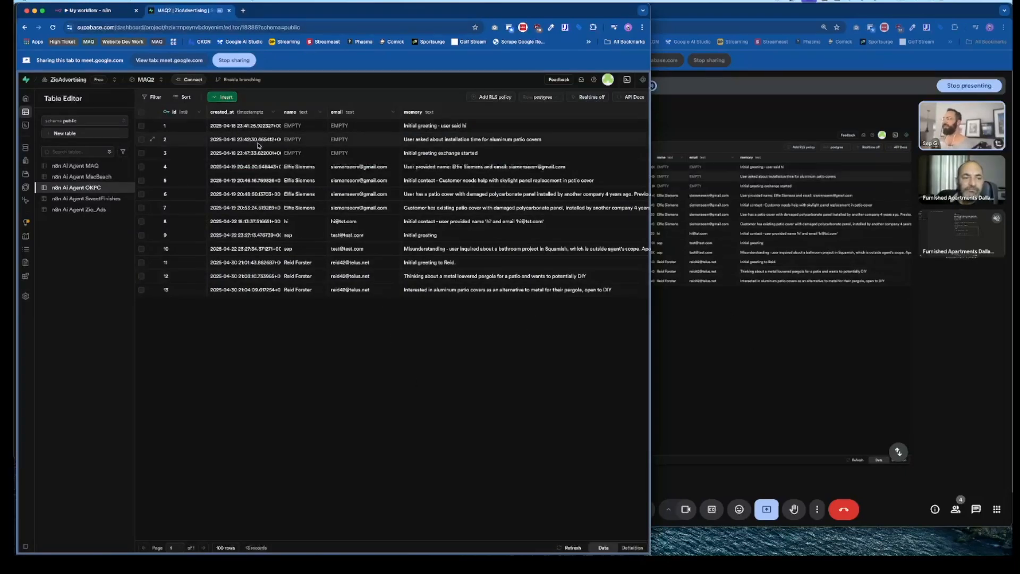
pyautogui.moveTo(281, 114); pyautogui.dragTo(246, 112)
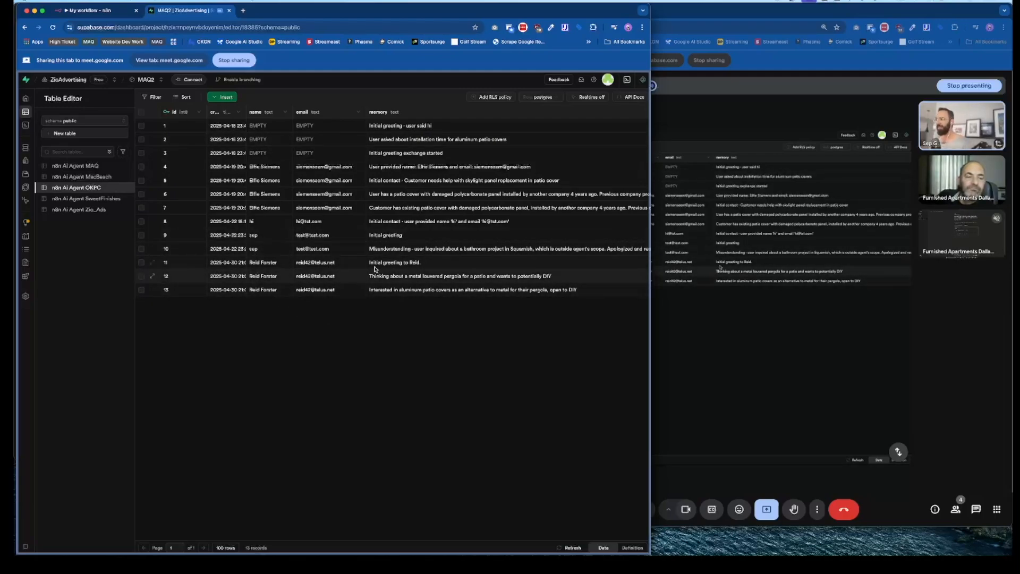
pyautogui.hscroll(5, 425, 280)
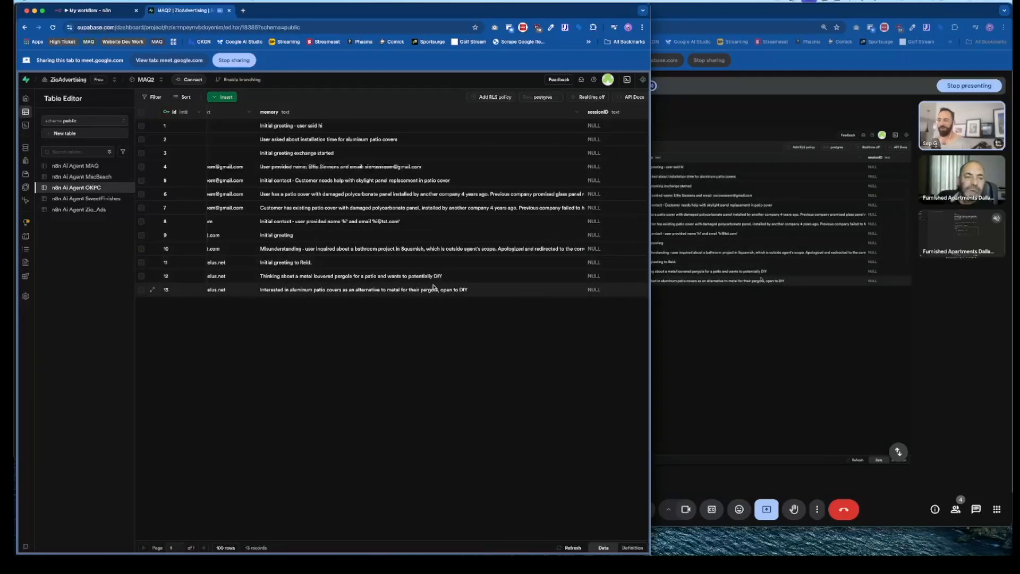
pyautogui.click(320, 278)
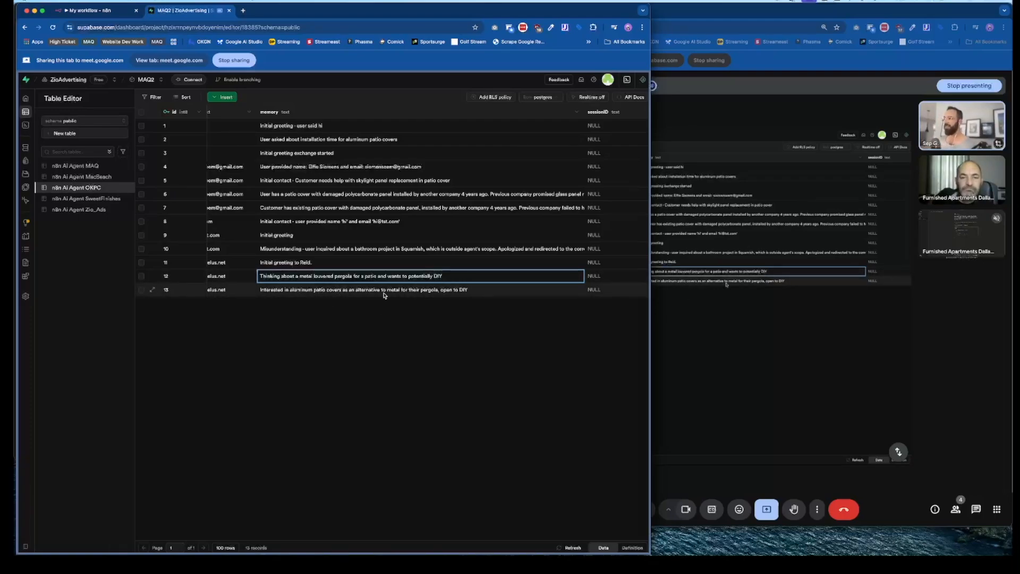
# Step: Narrow the sessionID column, widen the product_question column and look across the OKPC table's stored entries
pyautogui.hscroll(5, 478, 287)
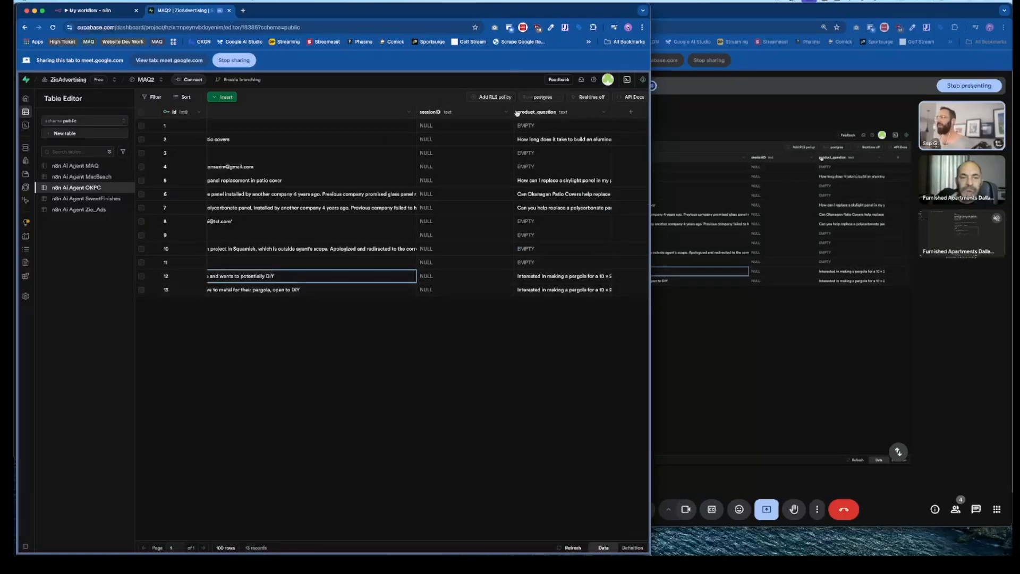
pyautogui.moveTo(514, 110); pyautogui.dragTo(458, 109)
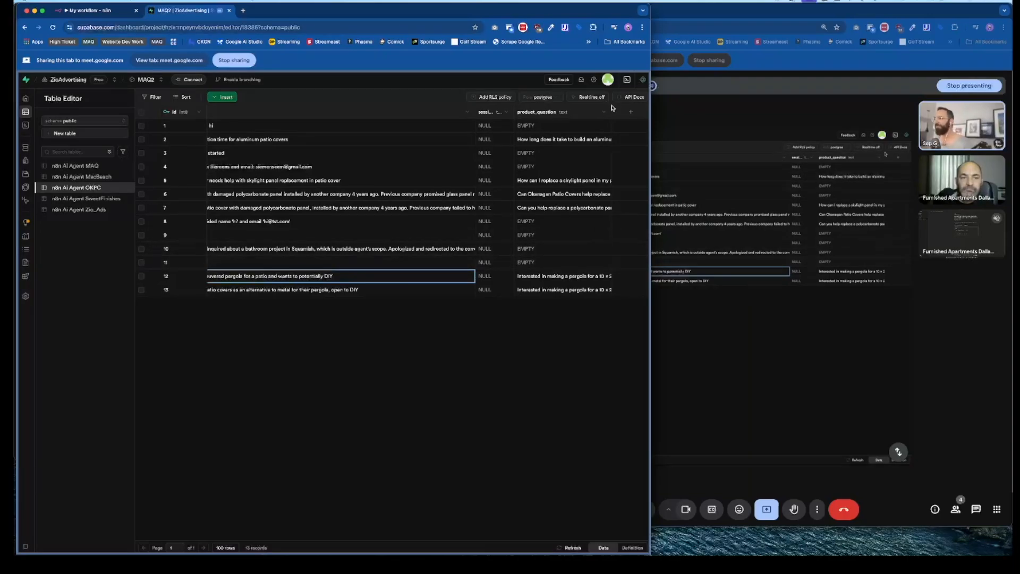
pyautogui.moveTo(612, 112); pyautogui.dragTo(672, 114)
pyautogui.hscroll(3, 473, 263)
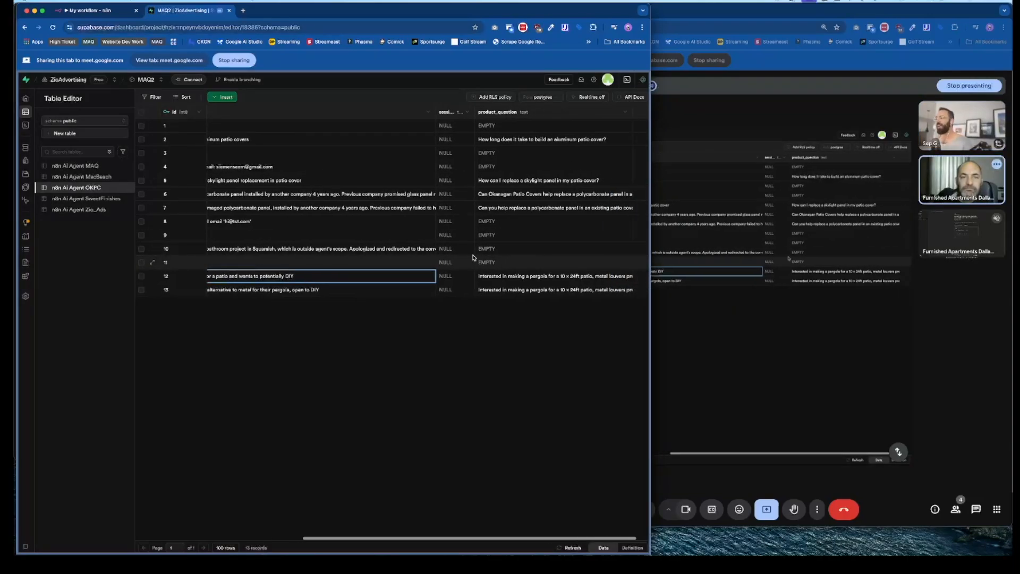
pyautogui.hscroll(-5, 342, 289)
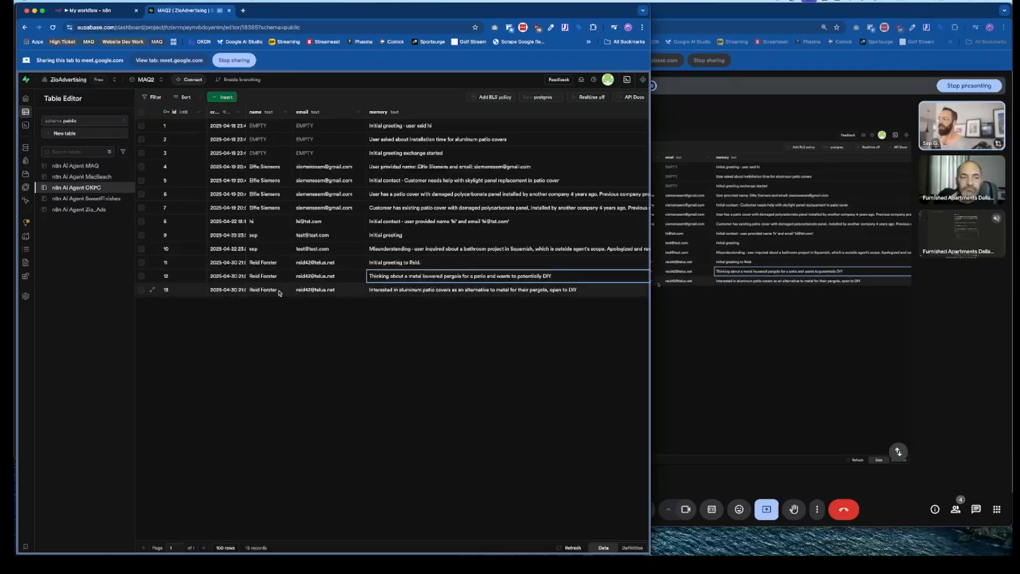
pyautogui.hscroll(5, 287, 289)
pyautogui.hscroll(2, 300, 294)
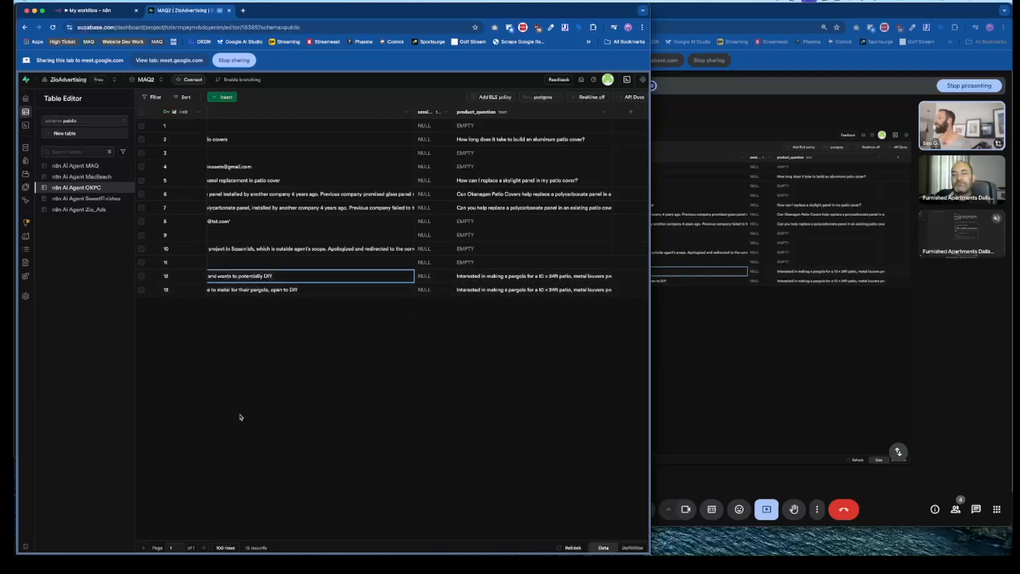
# Step: Open the n8n AI Agent MAQ table and view its product_question and memory columns
pyautogui.click(80, 165)
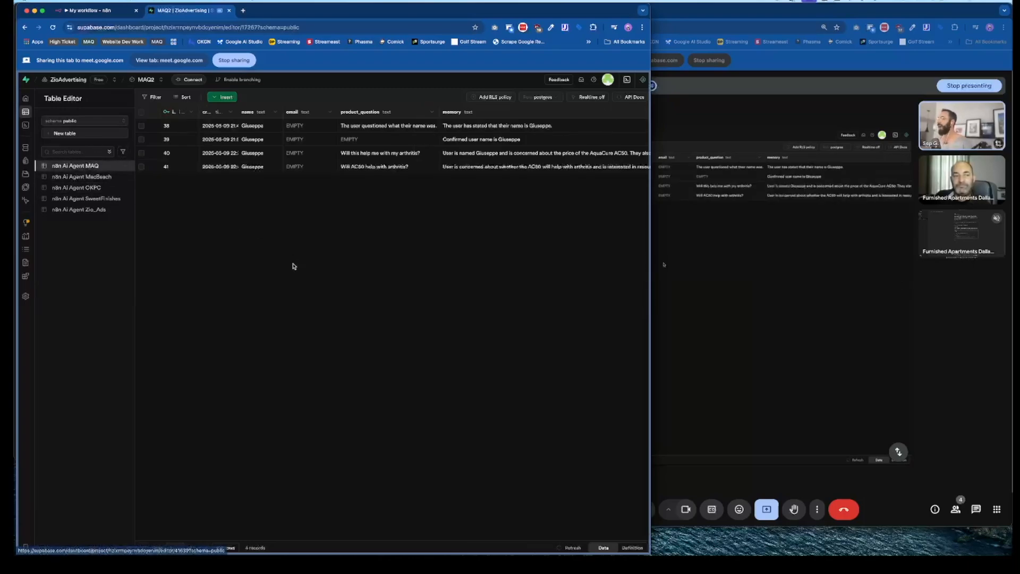
pyautogui.hscroll(2, 393, 169)
pyautogui.hscroll(2, 394, 169)
pyautogui.hscroll(3, 355, 170)
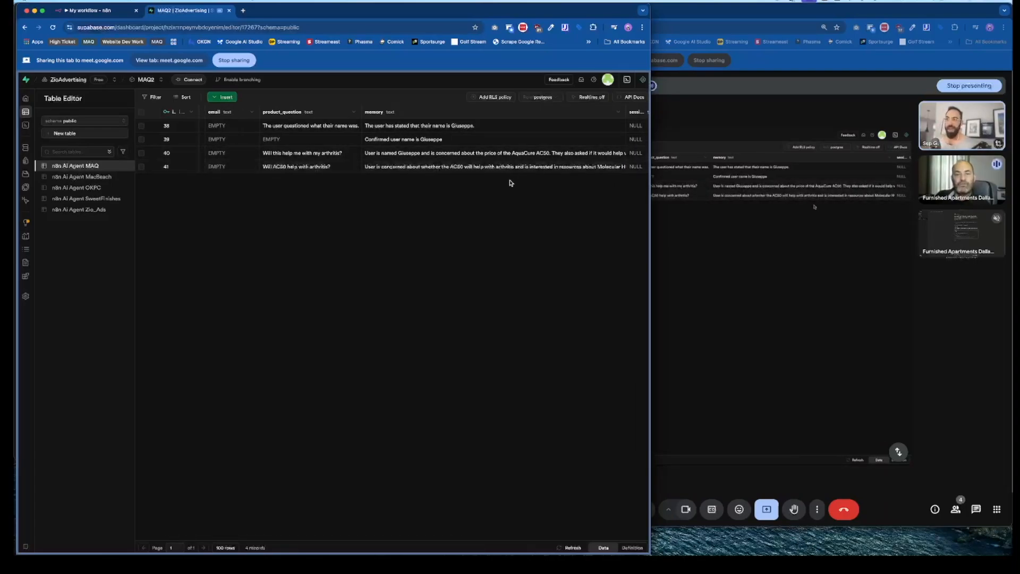
# Step: Switch to the Google Meet window and widen it
pyautogui.click(727, 259)
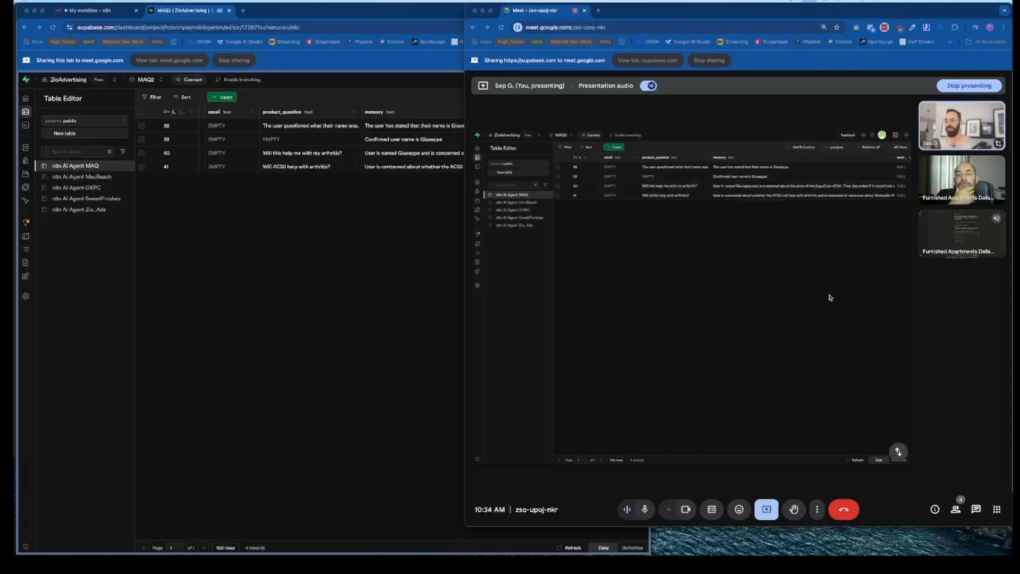
pyautogui.click(468, 6)
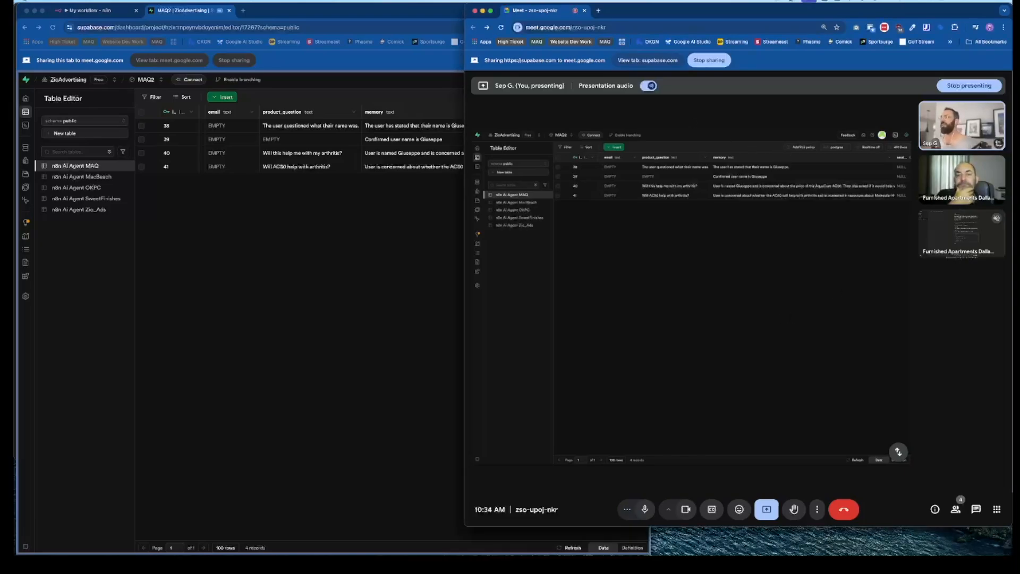
pyautogui.moveTo(465, 8); pyautogui.dragTo(262, 7)
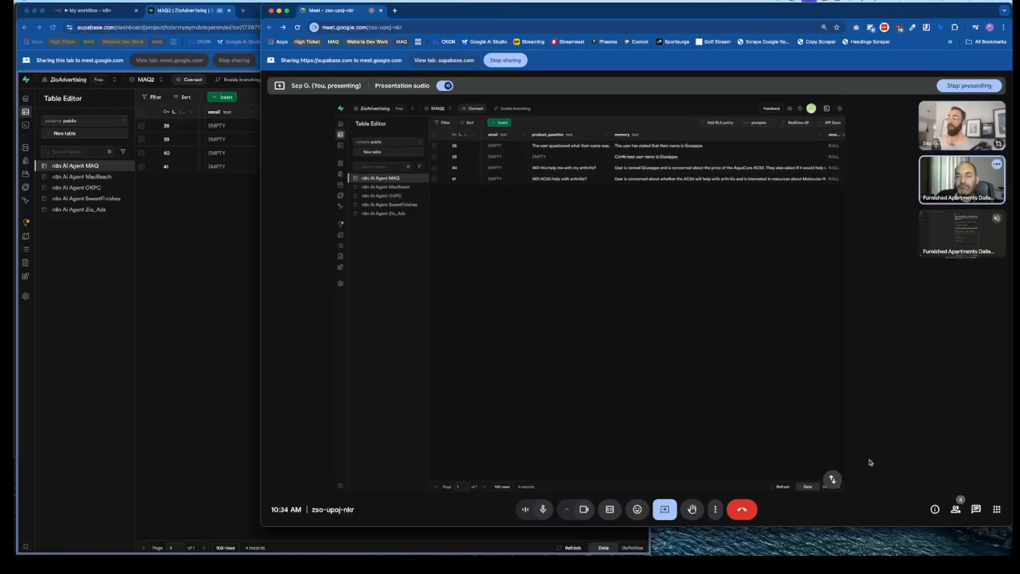
# Step: Switch to the n8n workflow and open the Smarty Pants agent node's settings
pyautogui.click(177, 262)
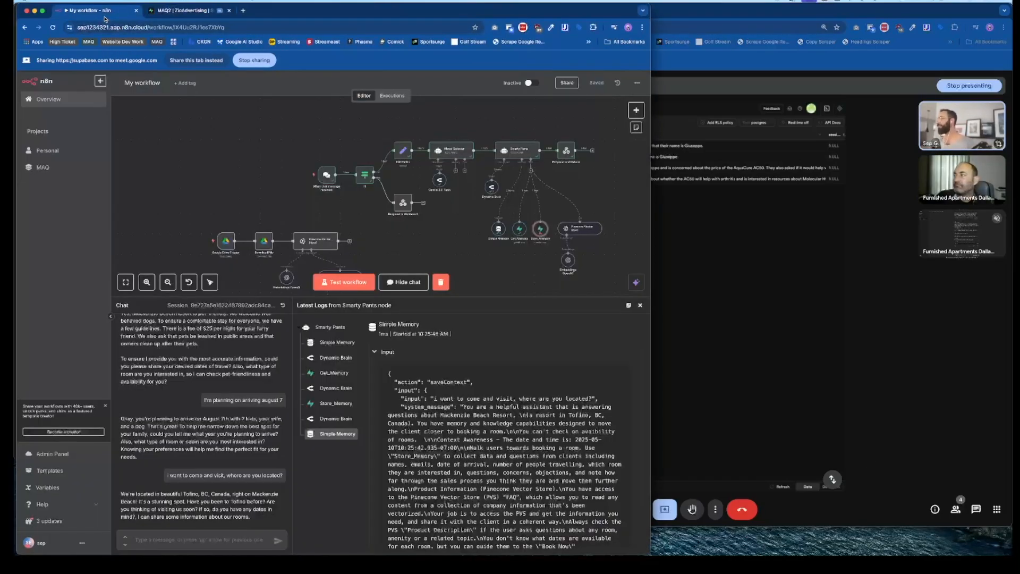
pyautogui.click(104, 11)
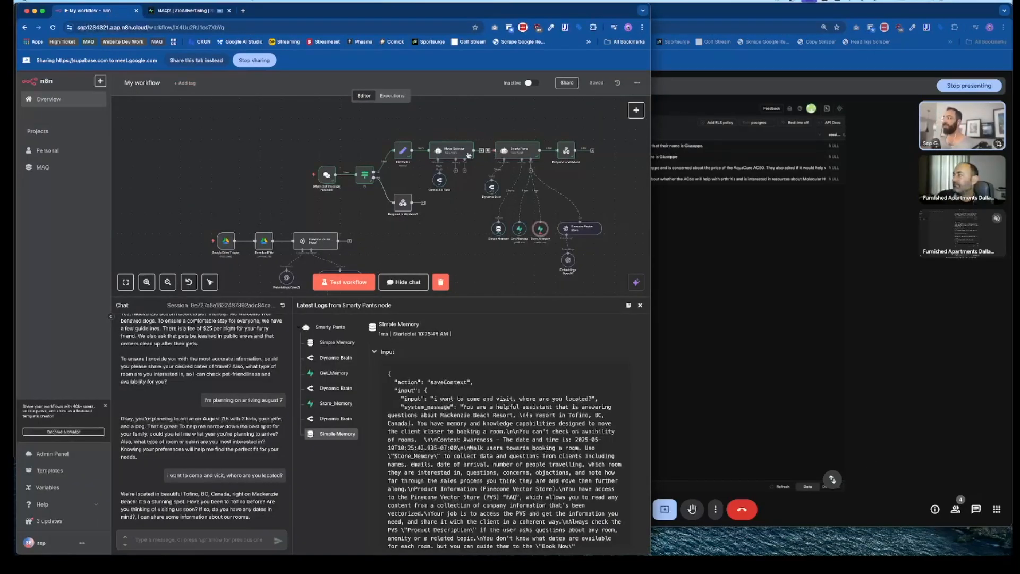
pyautogui.doubleClick(519, 151)
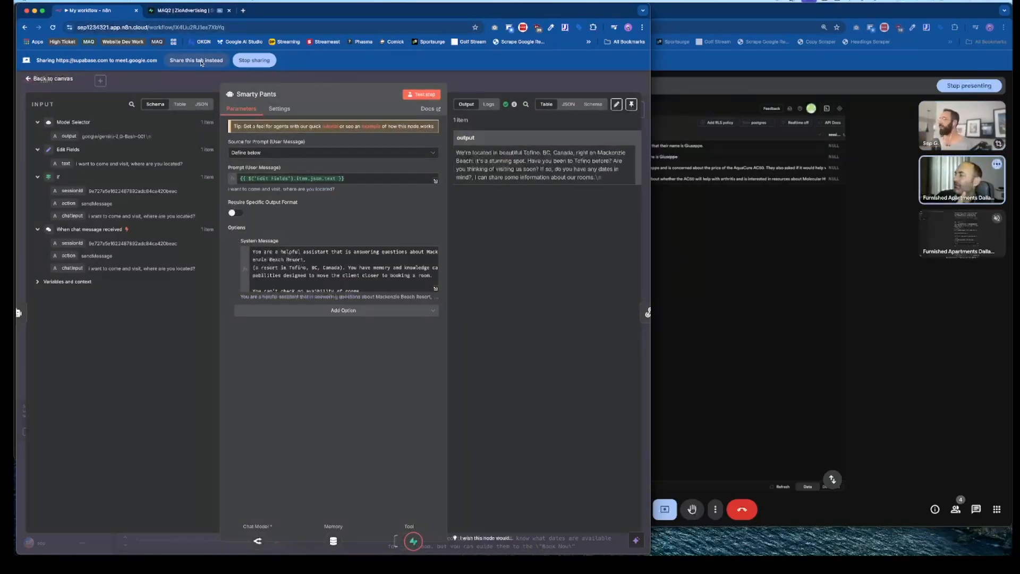
# Step: Switch back to the Meet window and stop presenting the Supabase tab
pyautogui.click(748, 266)
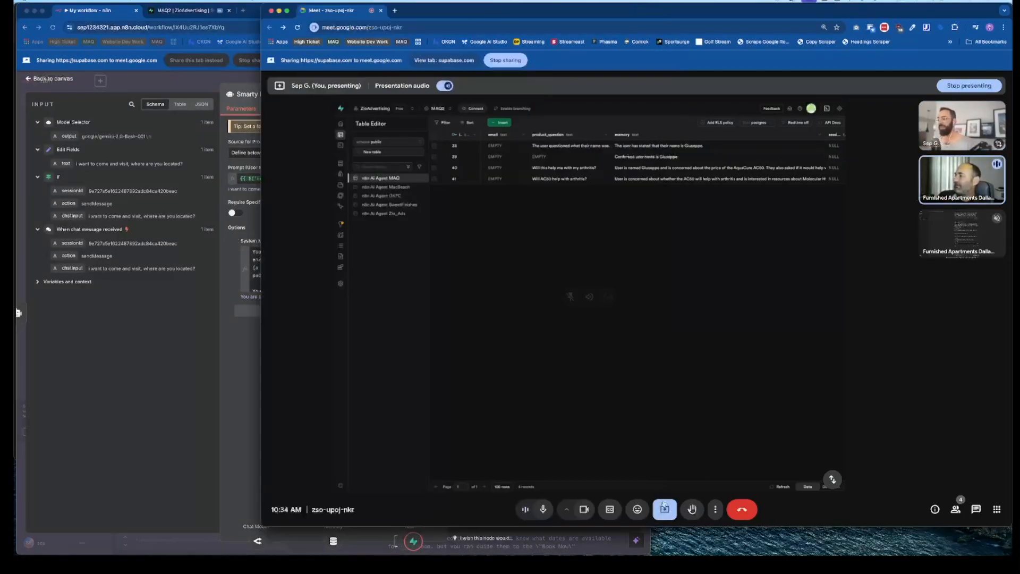
pyautogui.click(665, 508)
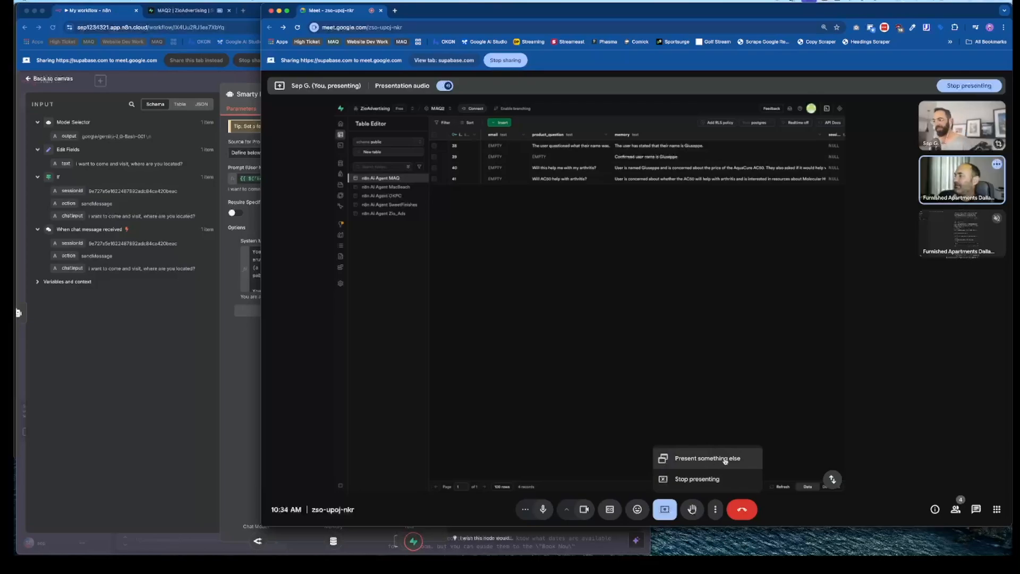
pyautogui.click(702, 478)
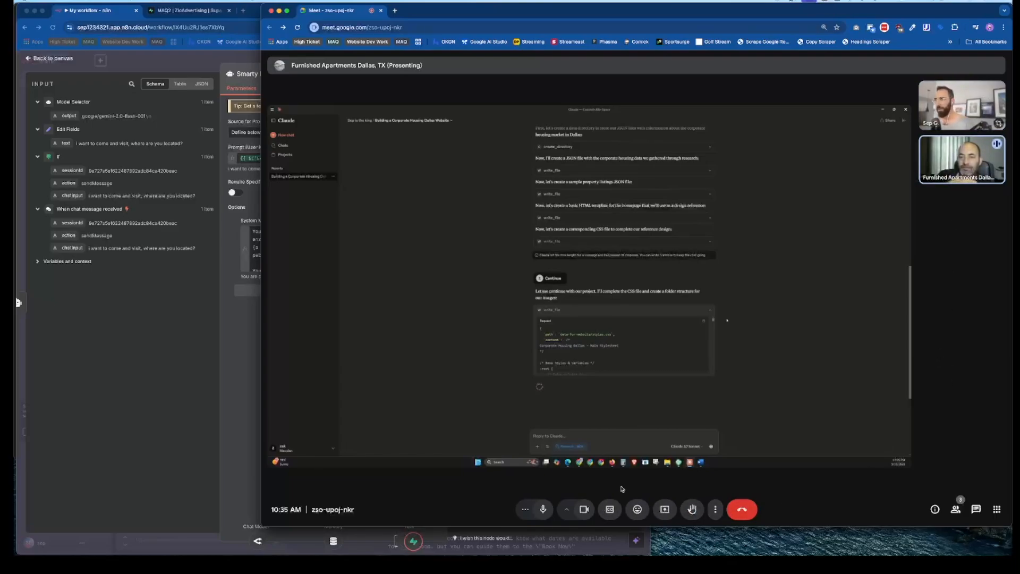
# Step: Change the meeting layout to Tiled (legacy) and close the layout settings
pyautogui.click(715, 509)
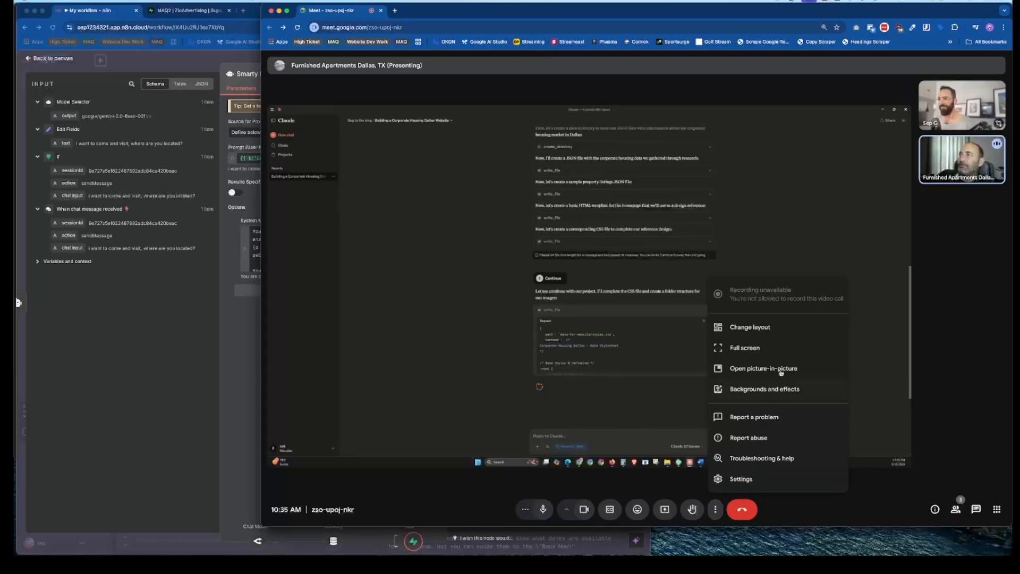
pyautogui.click(787, 334)
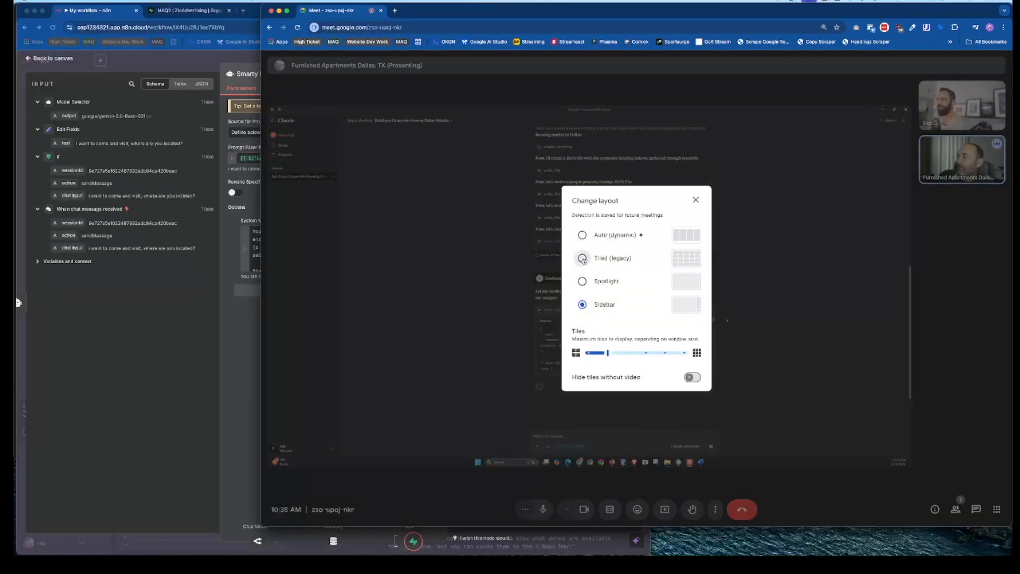
pyautogui.click(583, 260)
pyautogui.click(825, 493)
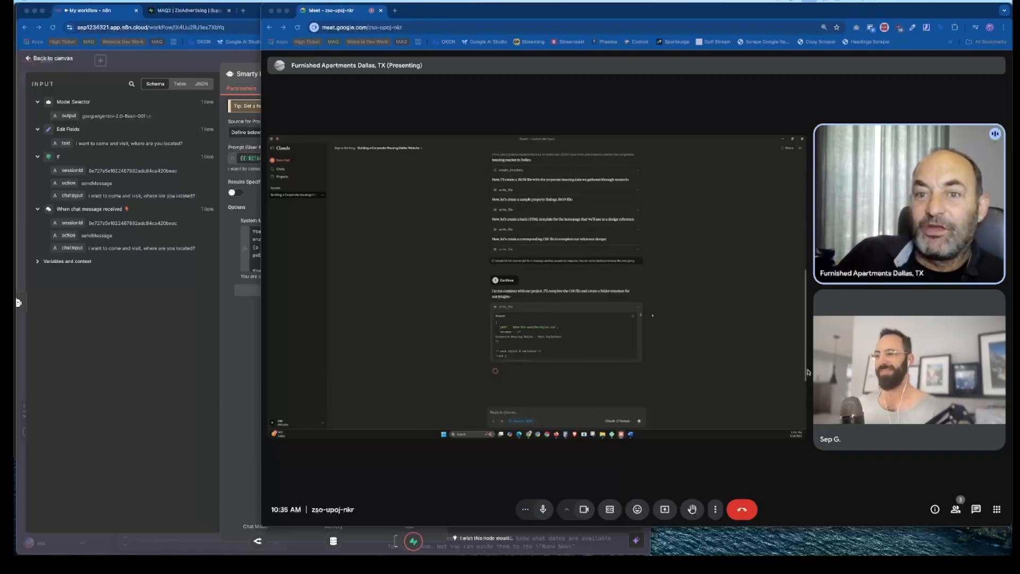
# Step: Open notebooklm.google in a new browser tab
pyautogui.click(806, 469)
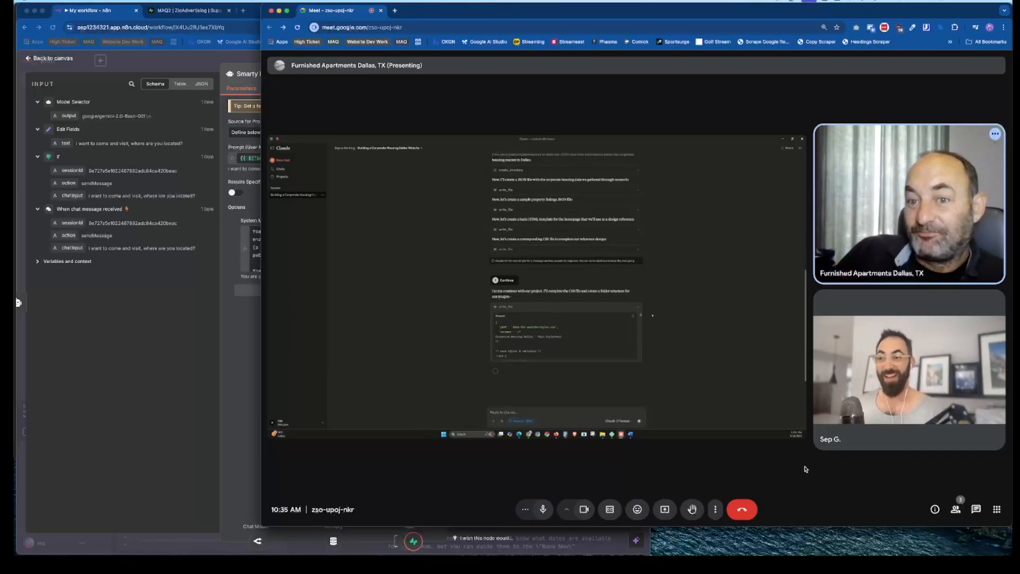
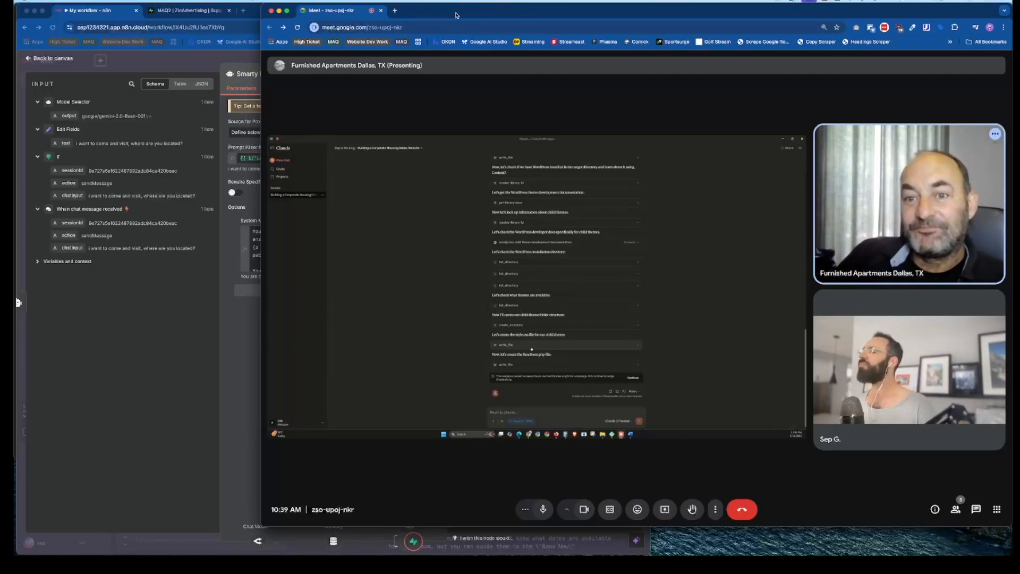
pyautogui.click(395, 11)
pyautogui.write('notebook lm')
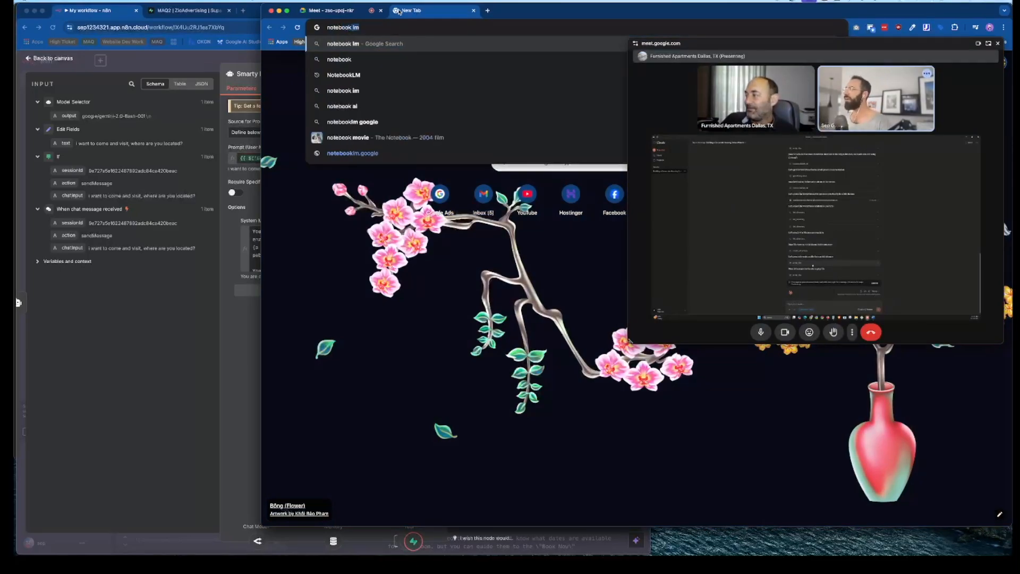
pyautogui.press('Down')
pyautogui.press('Down')
pyautogui.press('Down')
pyautogui.press('Down')
pyautogui.press('Down')
pyautogui.press('Down')
pyautogui.press('Down')
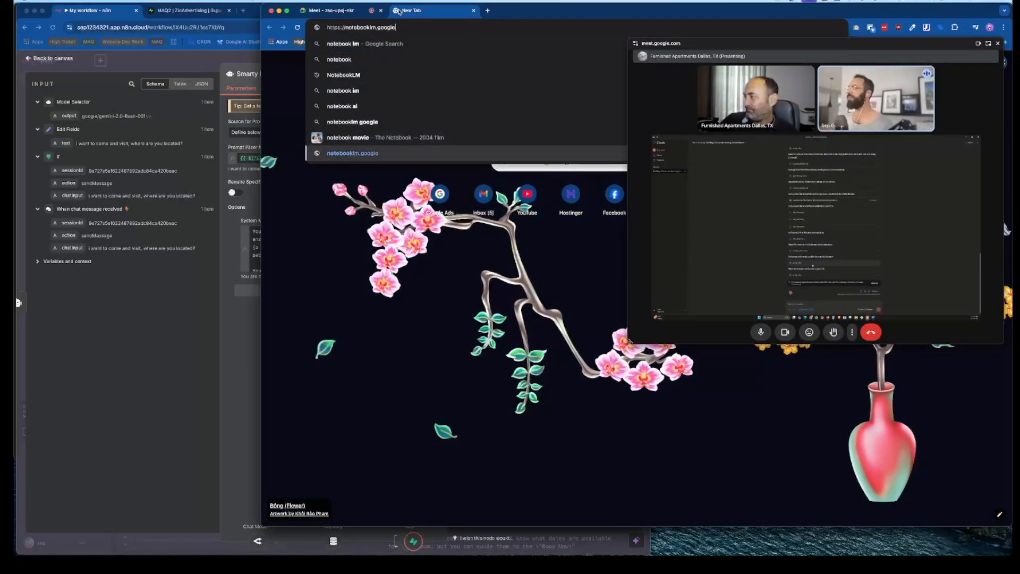
pyautogui.press('Return')
# Step: Move the floating Meet window off the page content and launch NotebookLM from its landing page
pyautogui.moveTo(734, 44); pyautogui.dragTo(173, 105)
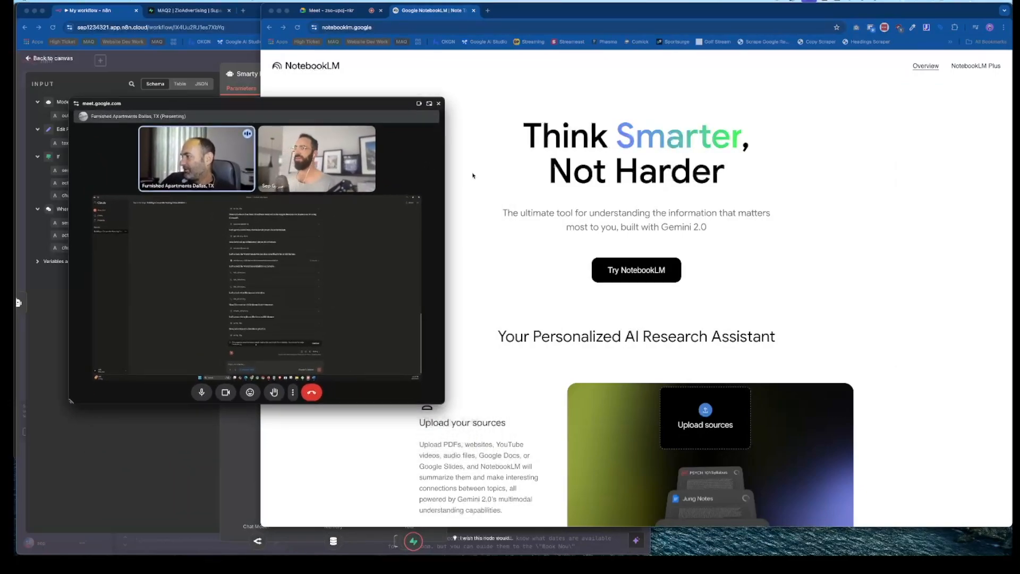
pyautogui.click(636, 273)
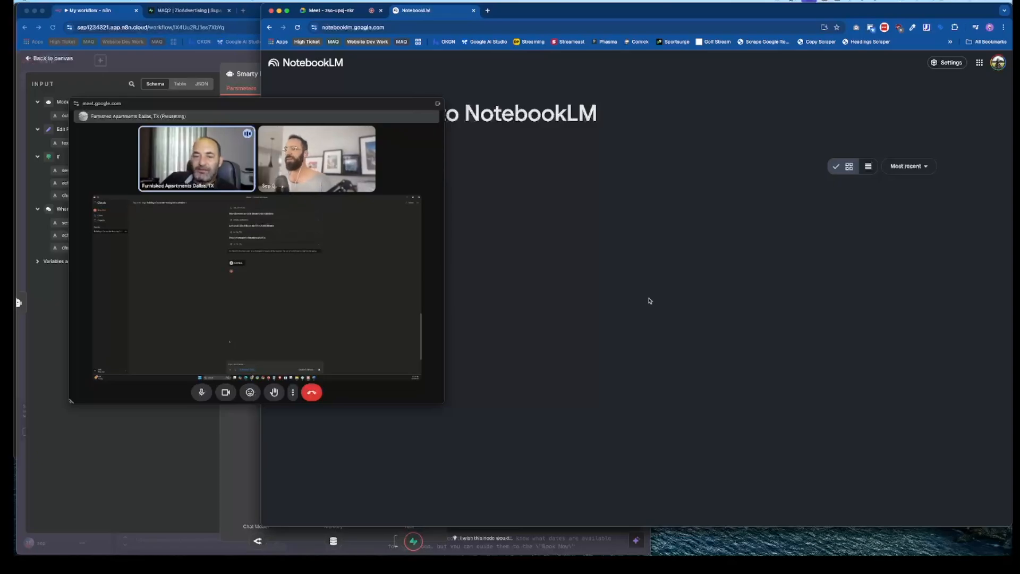
# Step: Reposition and resize the floating Meet window so the NotebookLM browser window is partly uncovered beside it
pyautogui.moveTo(394, 107); pyautogui.dragTo(512, 261)
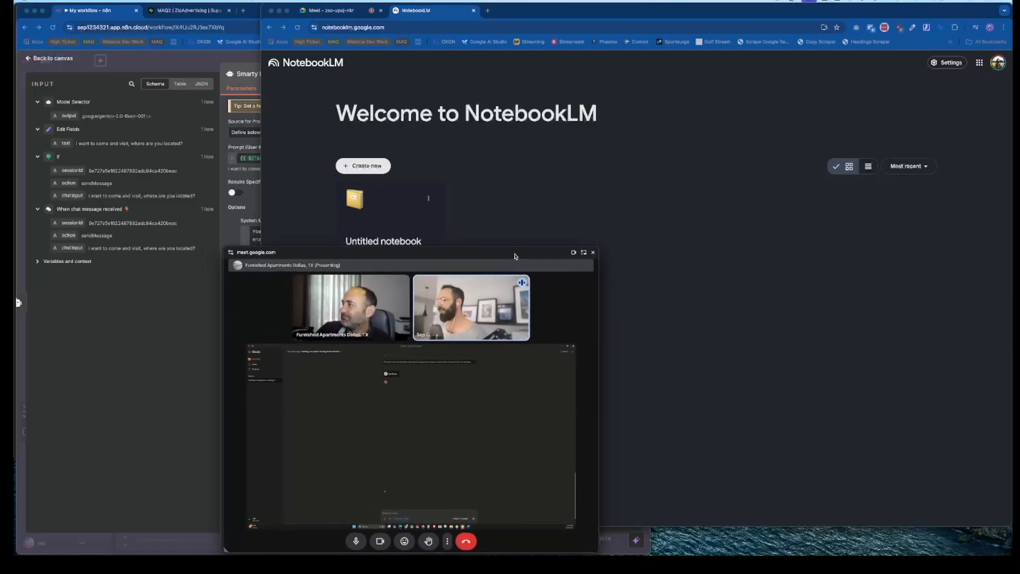
pyautogui.moveTo(595, 253); pyautogui.dragTo(924, 114)
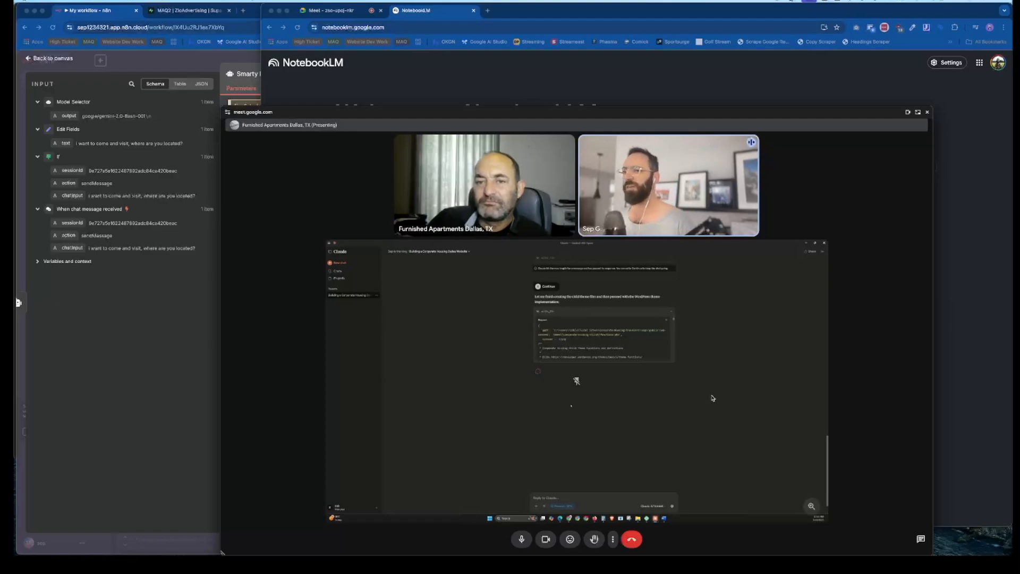
pyautogui.moveTo(583, 161); pyautogui.dragTo(377, 59)
pyautogui.moveTo(727, 453); pyautogui.dragTo(415, 452)
pyautogui.click(612, 10)
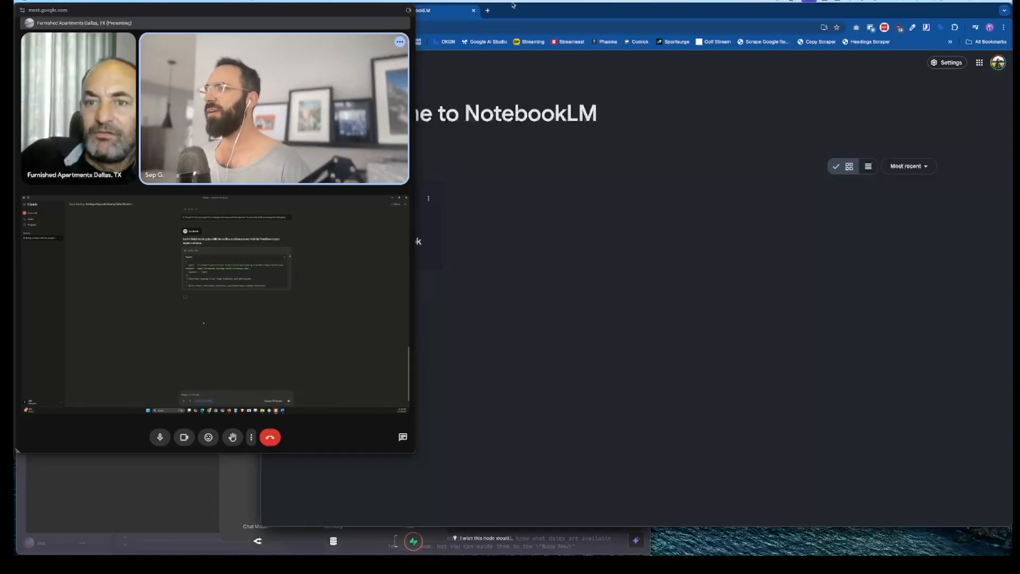
pyautogui.moveTo(517, 10); pyautogui.dragTo(517, 11)
# Step: Open OpenRouter in a new browser tab beside a narrowed Meet window and show its full Models list
pyautogui.click(487, 12)
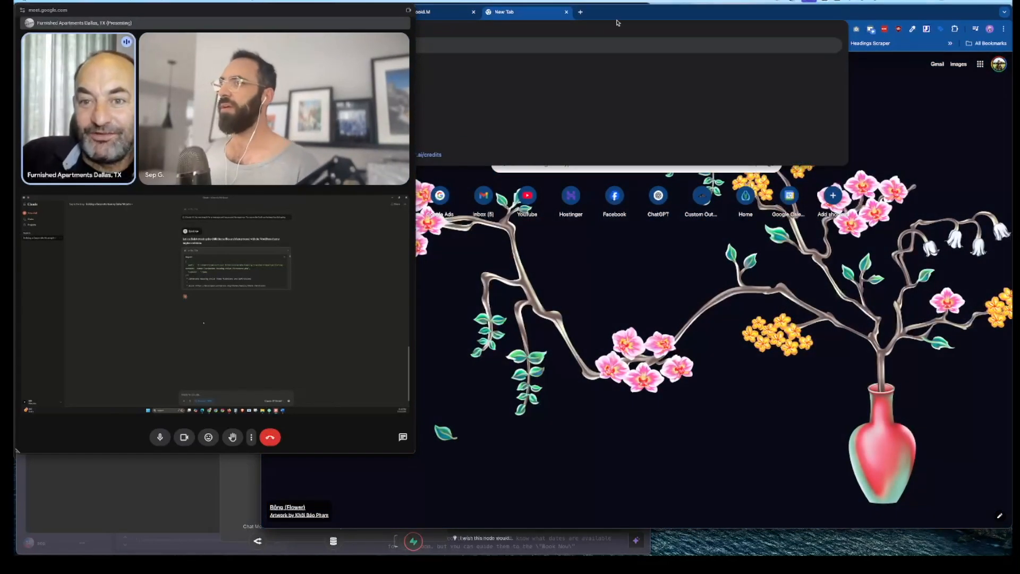
pyautogui.moveTo(415, 133); pyautogui.dragTo(263, 133)
pyautogui.click(704, 12)
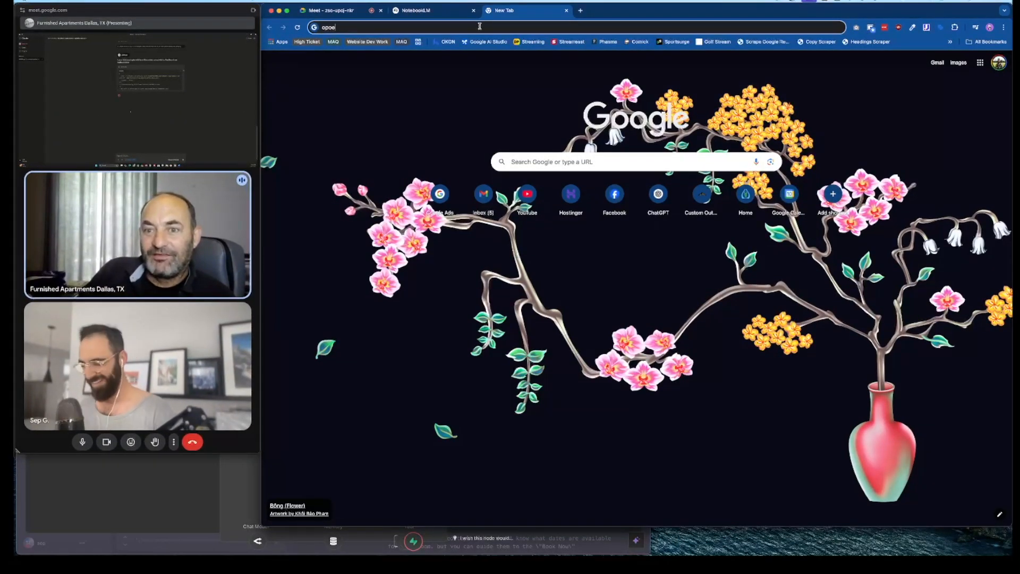
pyautogui.press('BackSpace')
pyautogui.press('BackSpace')
pyautogui.press('BackSpace')
pyautogui.write('pen')
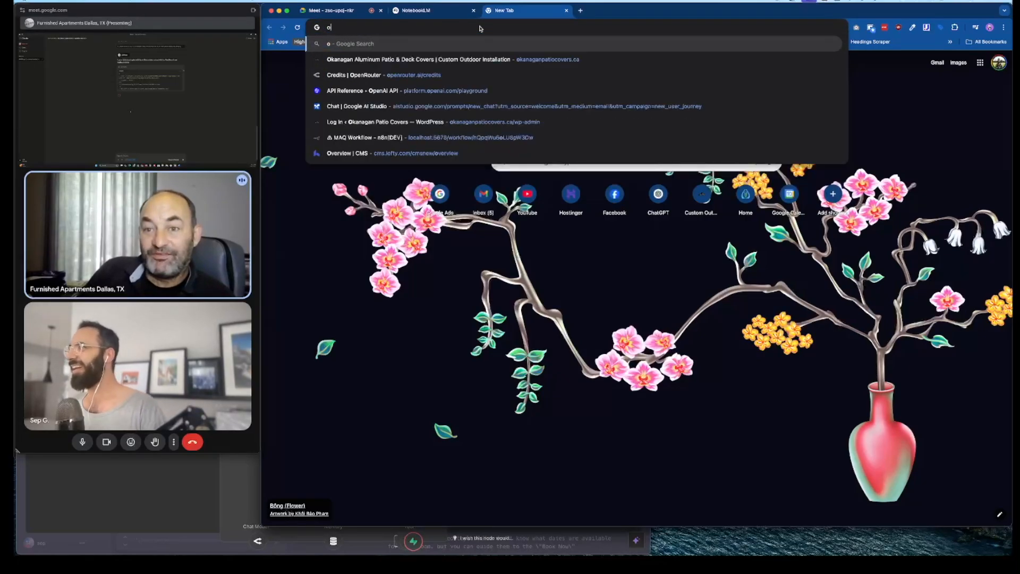
pyautogui.press('Return')
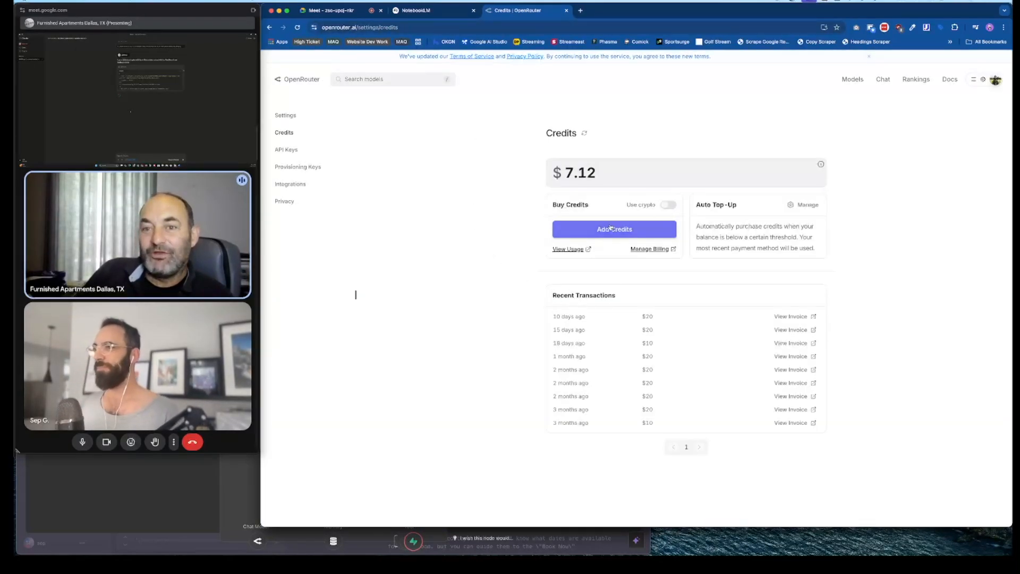
pyautogui.click(303, 117)
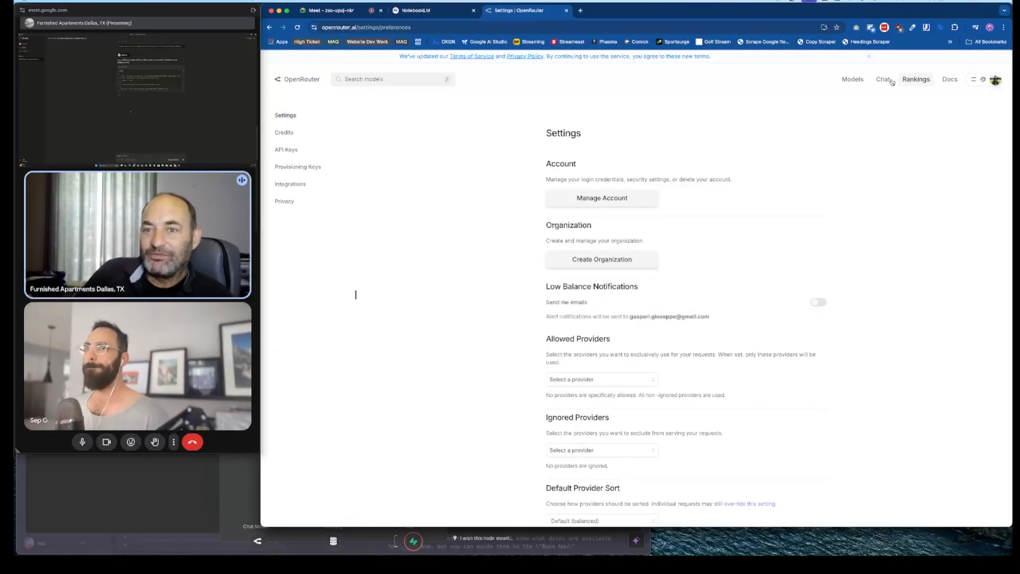
pyautogui.click(853, 79)
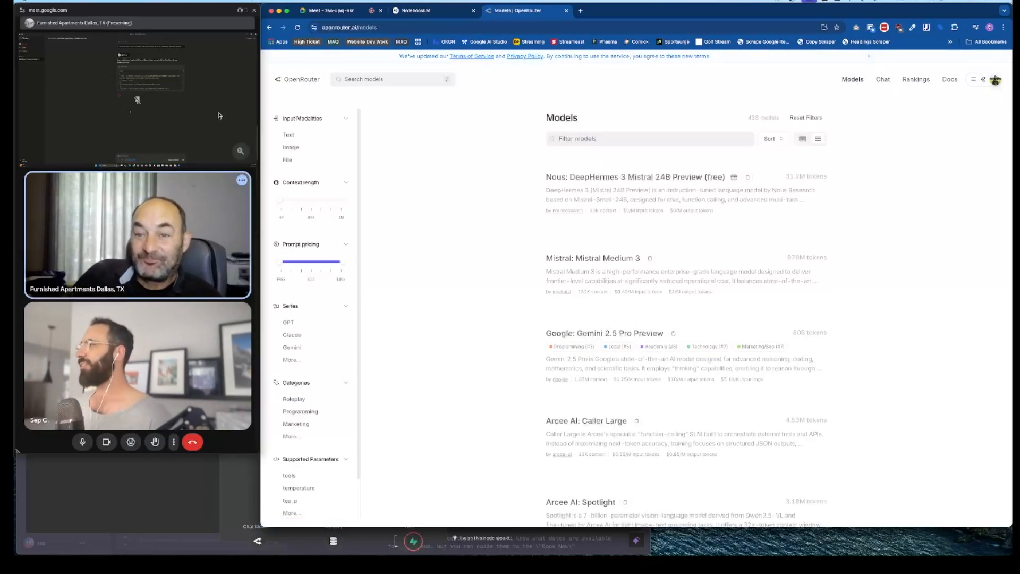
# Step: Widen the floating Meet window and copy the joining info from its call options
pyautogui.moveTo(260, 452); pyautogui.dragTo(483, 453)
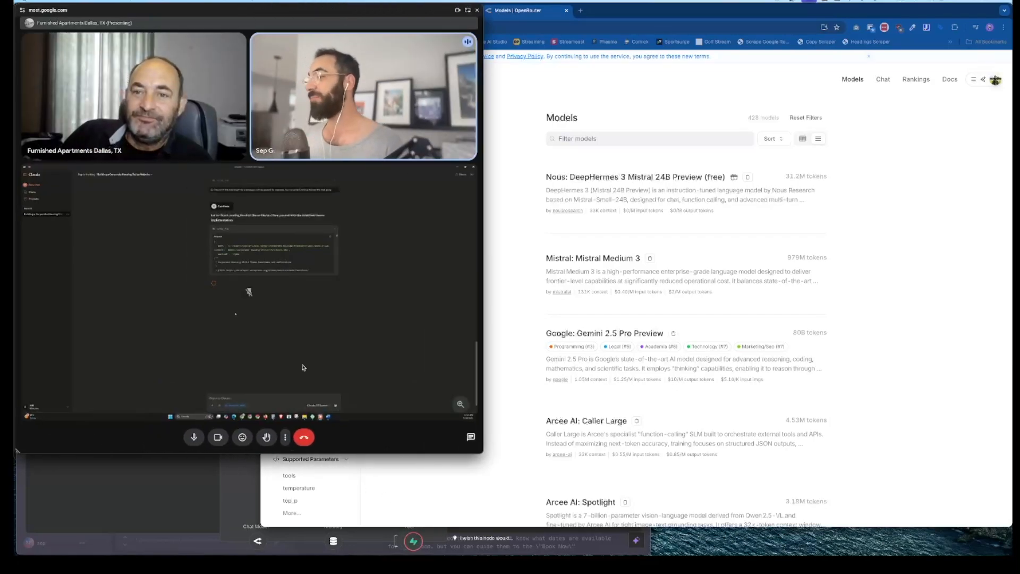
pyautogui.click(285, 437)
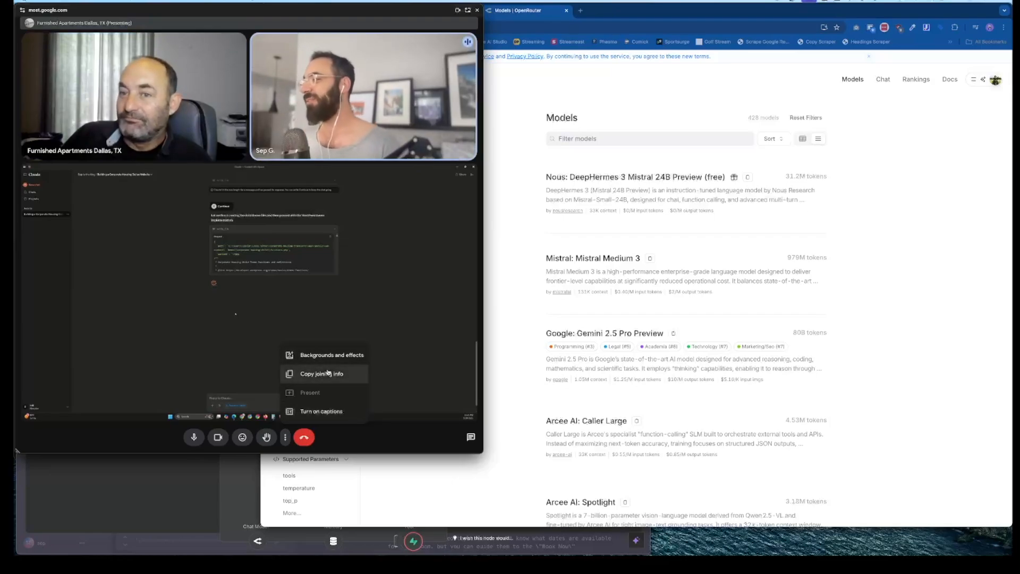
pyautogui.click(353, 433)
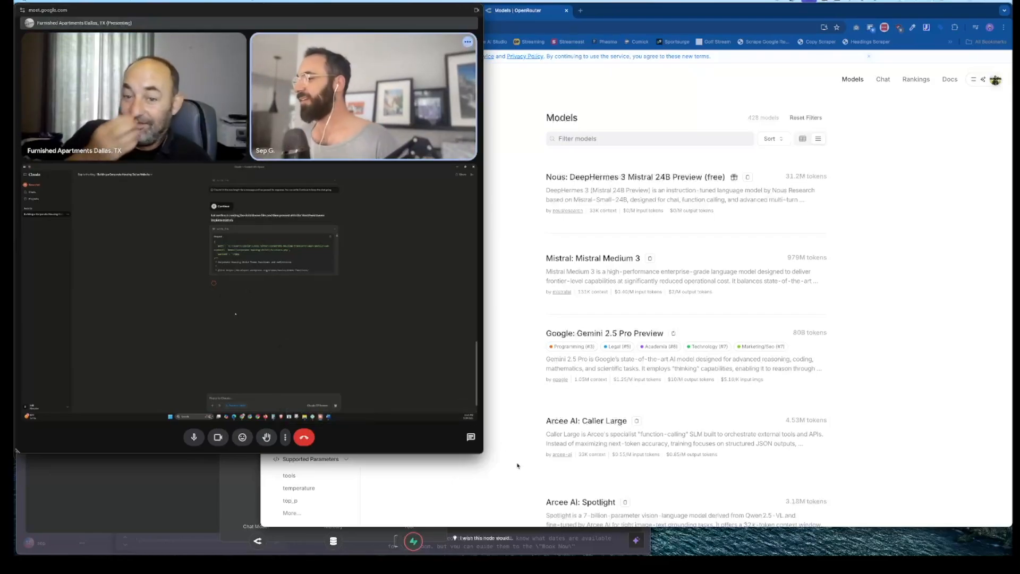
pyautogui.moveTo(481, 452); pyautogui.dragTo(591, 463)
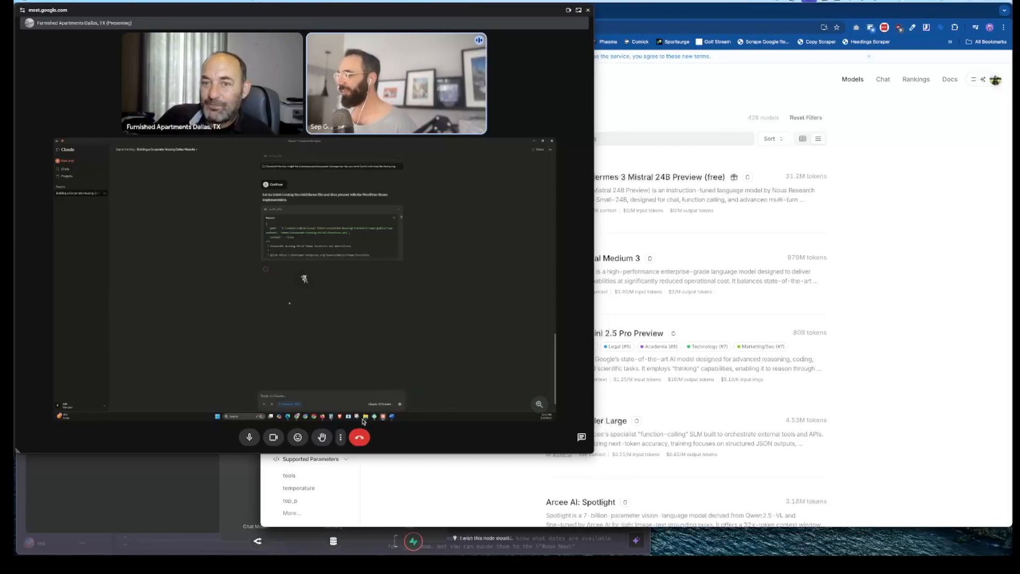
pyautogui.click(340, 439)
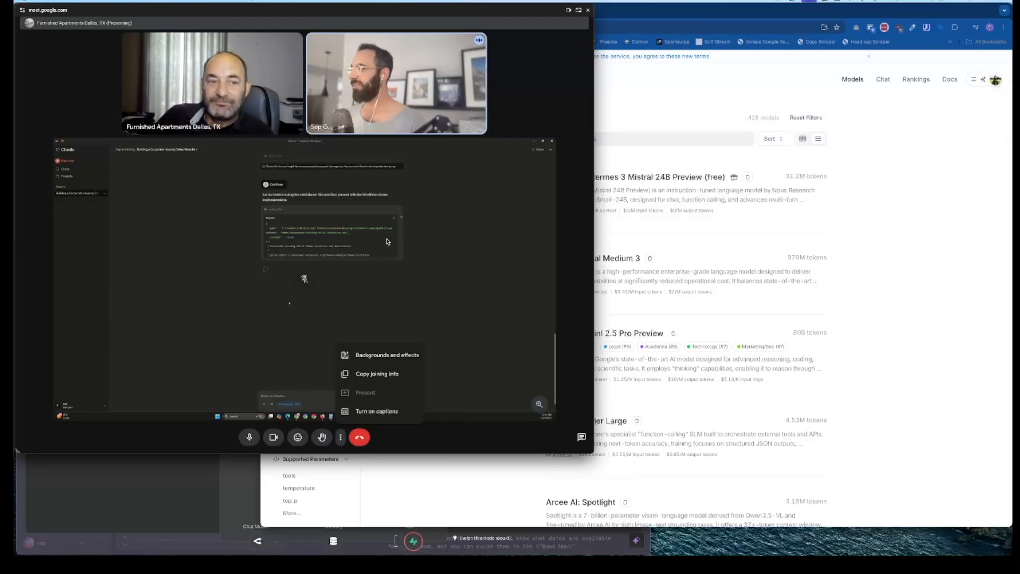
pyautogui.click(377, 374)
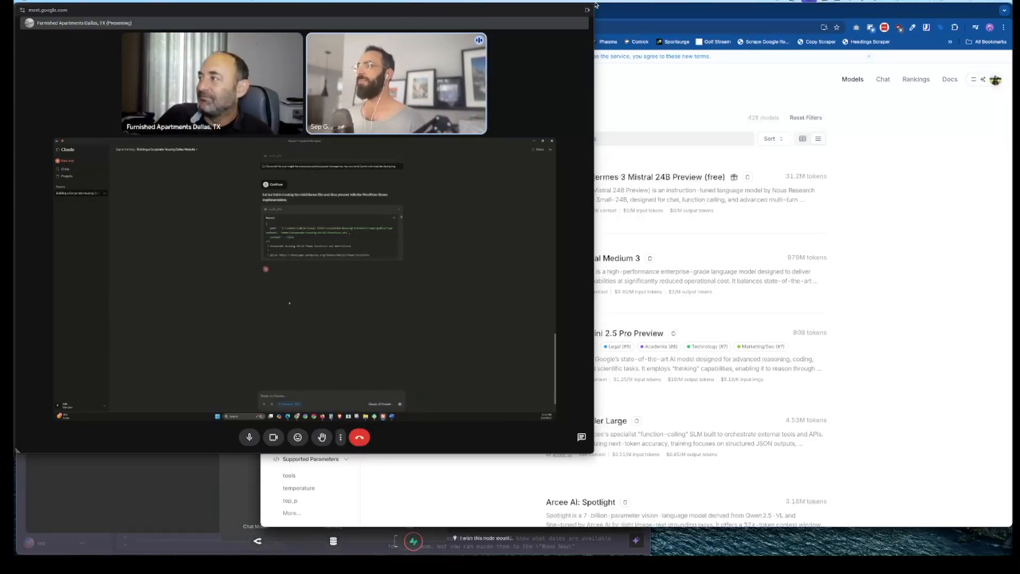
pyautogui.moveTo(596, 5)
pyautogui.mouseDown()
pyautogui.moveTo(365, 5)
pyautogui.moveTo(590, 5)
pyautogui.mouseUp()
# Step: Filter the OpenRouter models by "claude" and open the Claude 3.7 Sonnet model page
pyautogui.click(715, 72)
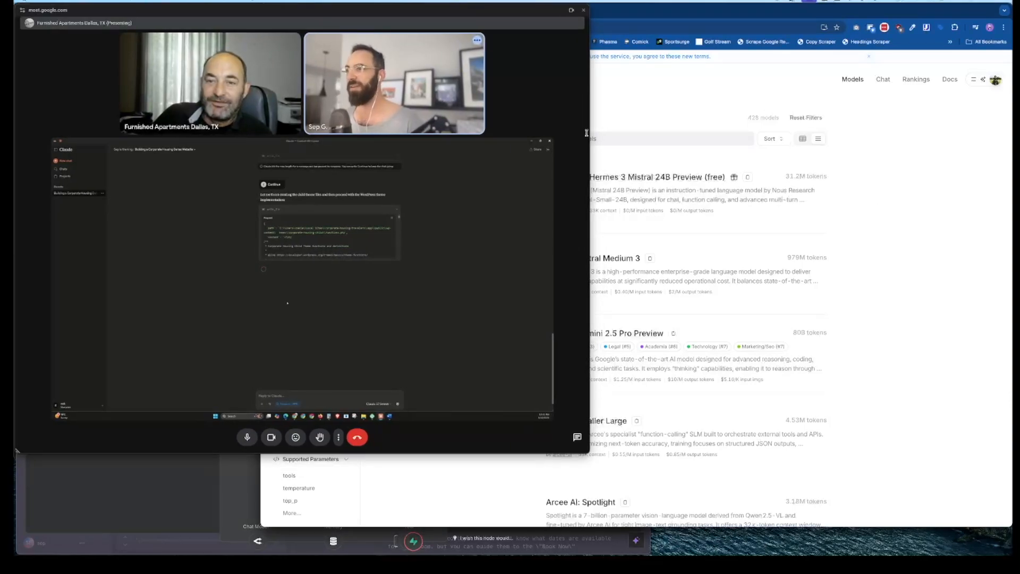
pyautogui.click(646, 137)
pyautogui.write('claude')
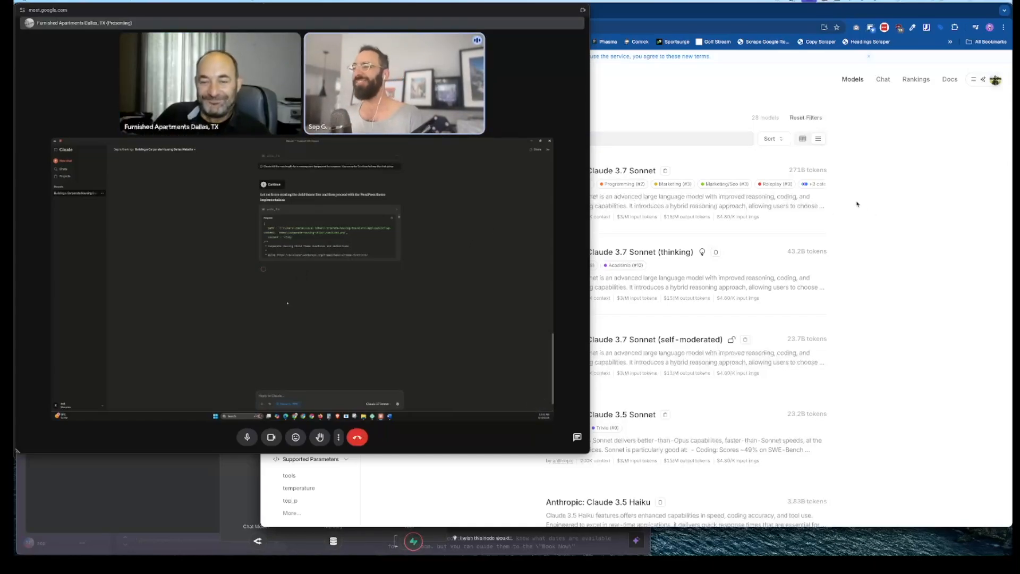
pyautogui.click(712, 209)
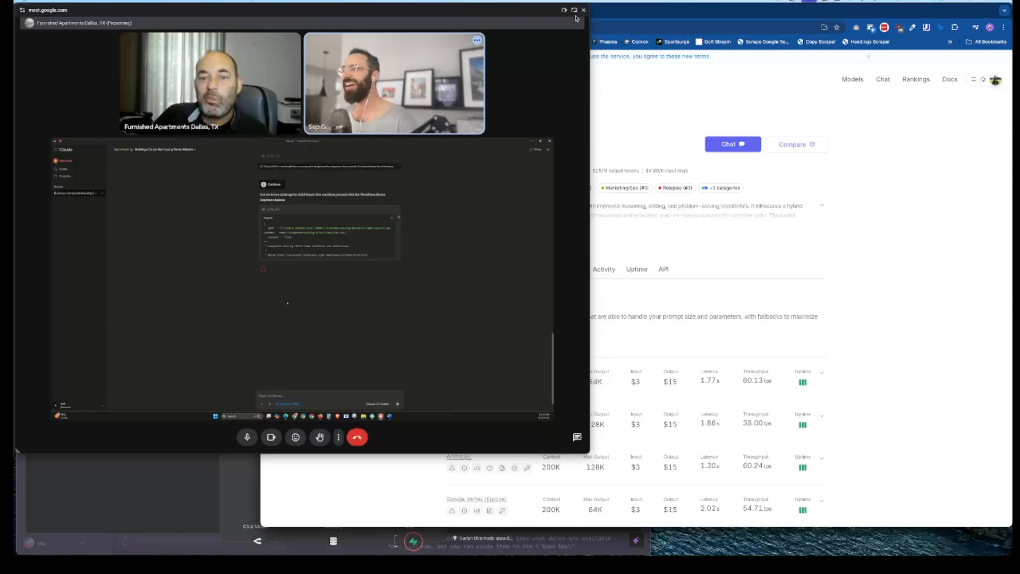
# Step: Narrow the Meet window, open the model comparison for Claude 3.7 Sonnet and examine its pricing
pyautogui.moveTo(589, 11); pyautogui.dragTo(408, 10)
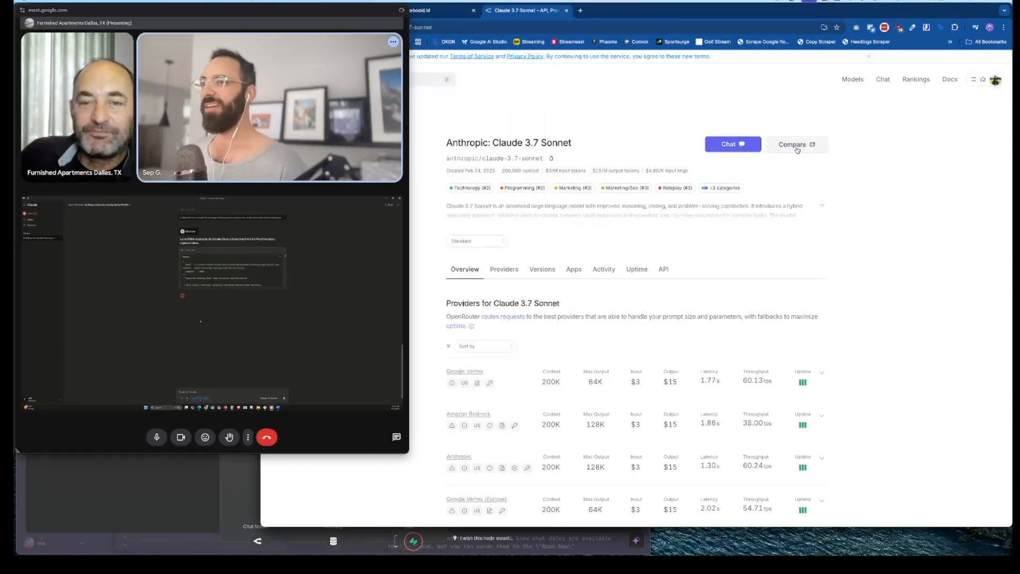
pyautogui.click(794, 144)
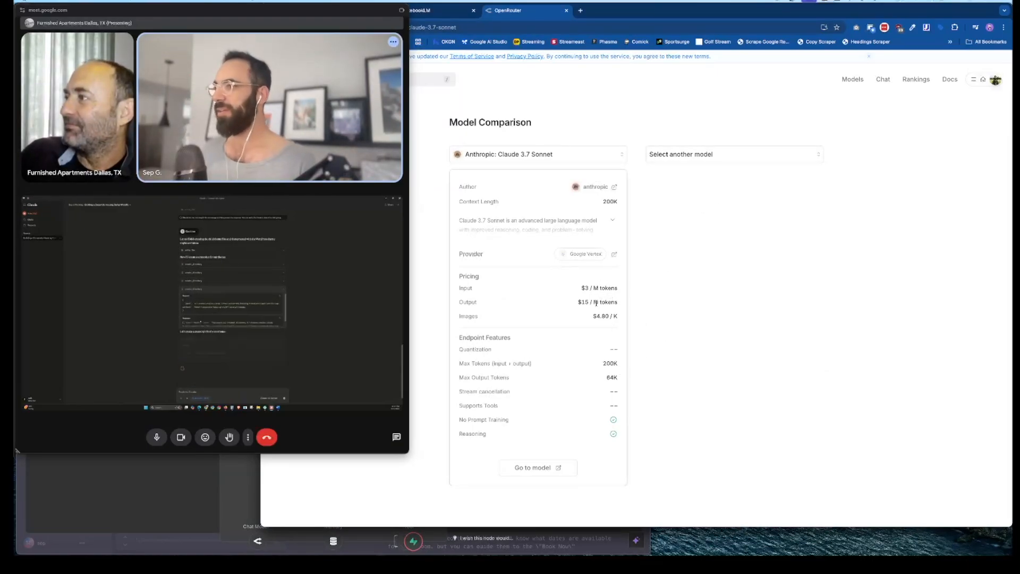
pyautogui.moveTo(588, 313); pyautogui.dragTo(617, 318)
pyautogui.click(612, 347)
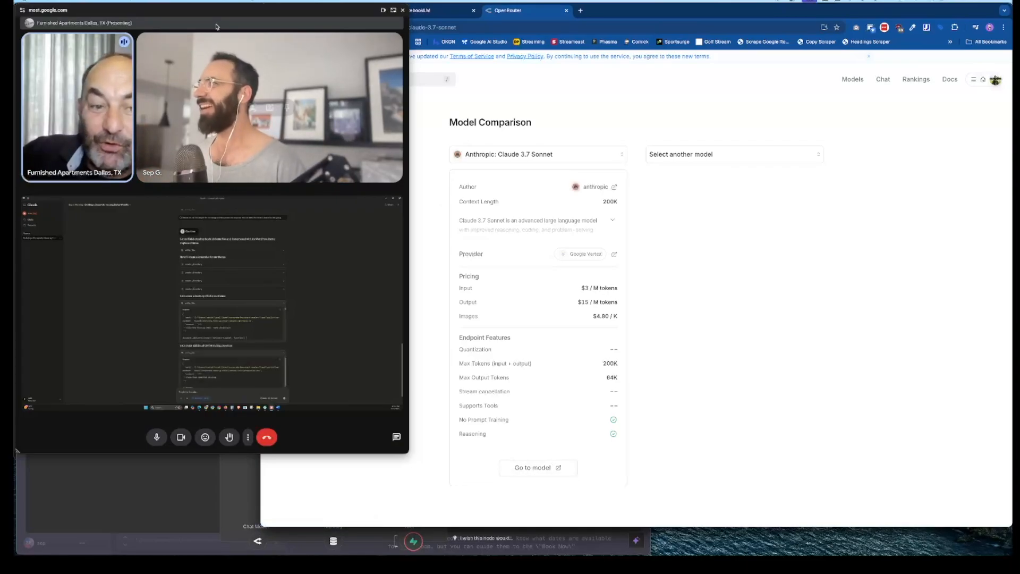
# Step: Move the floating Meet window to the other side of the comparison page and widen it
pyautogui.moveTo(223, 10); pyautogui.dragTo(827, 117)
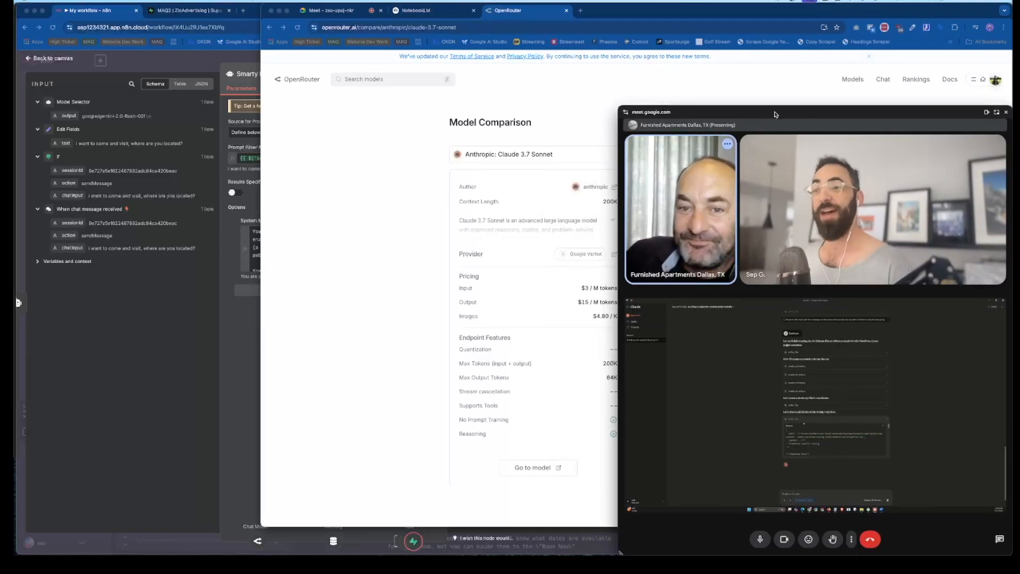
pyautogui.moveTo(620, 108); pyautogui.dragTo(538, 109)
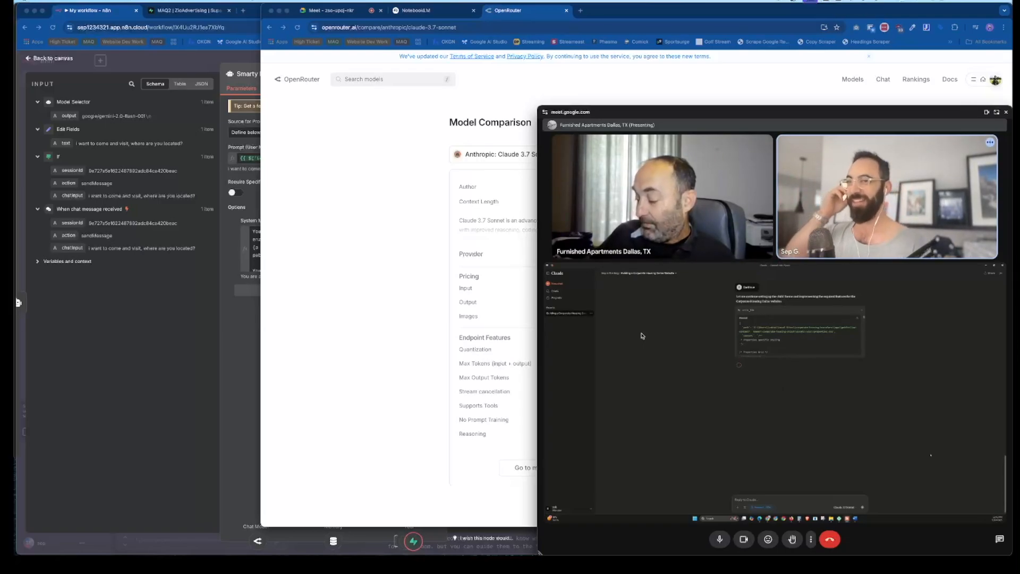
pyautogui.moveTo(542, 105); pyautogui.dragTo(469, 105)
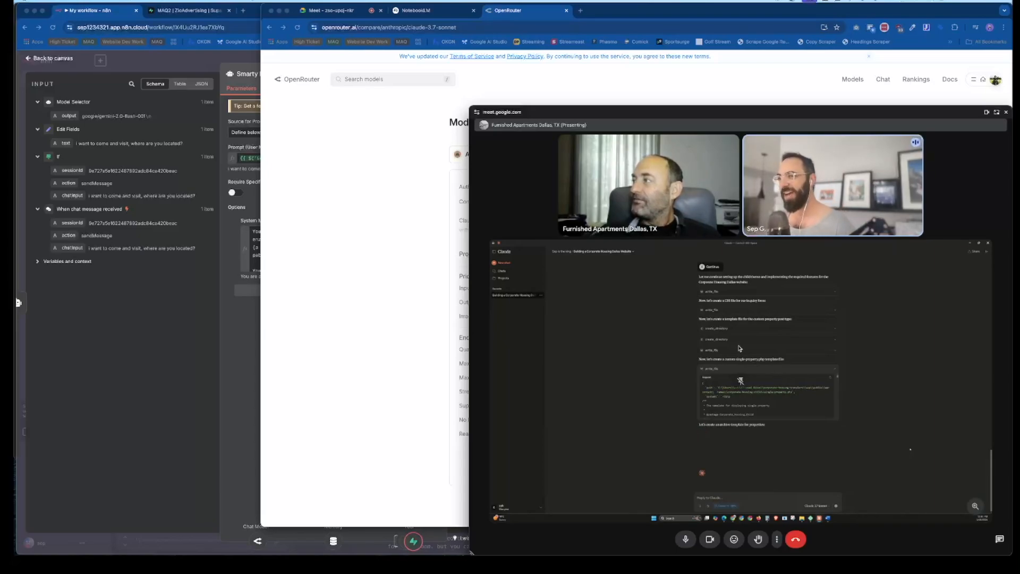
# Step: Return to the n8n workflow canvas from the Smarty Pants node and shrink the Meet window until it clears the canvas
pyautogui.click(186, 359)
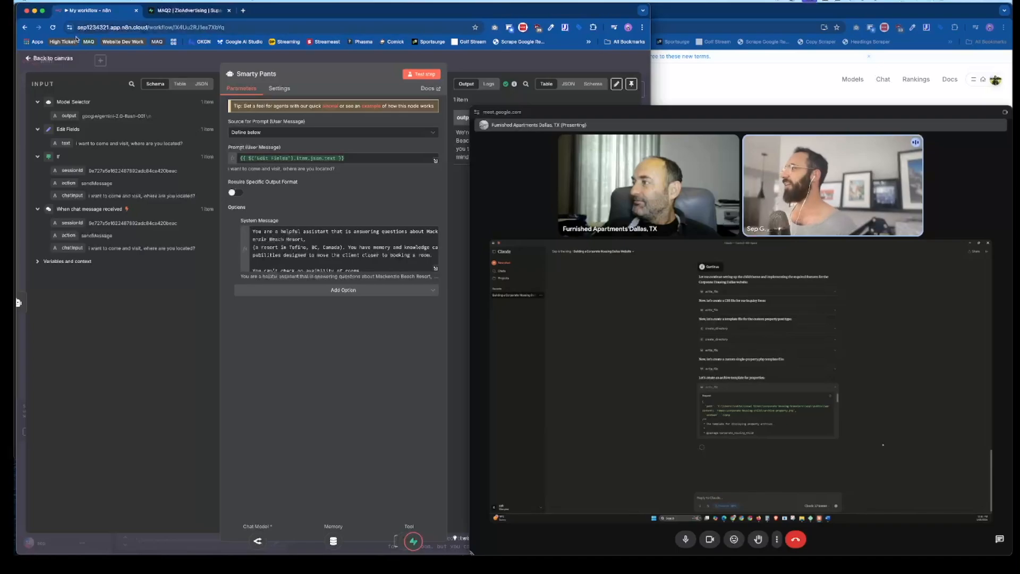
pyautogui.click(55, 59)
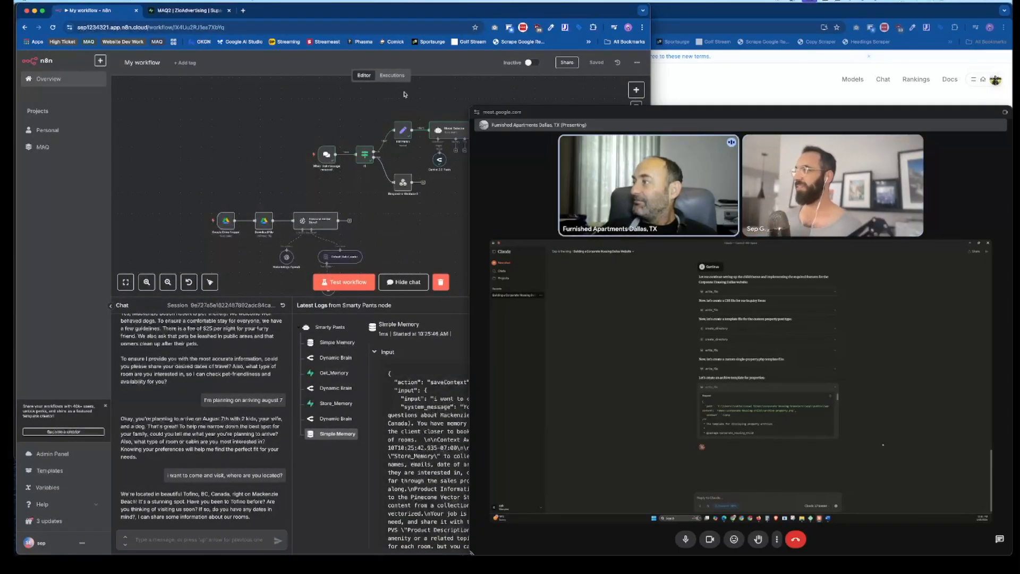
pyautogui.moveTo(472, 108); pyautogui.dragTo(641, 88)
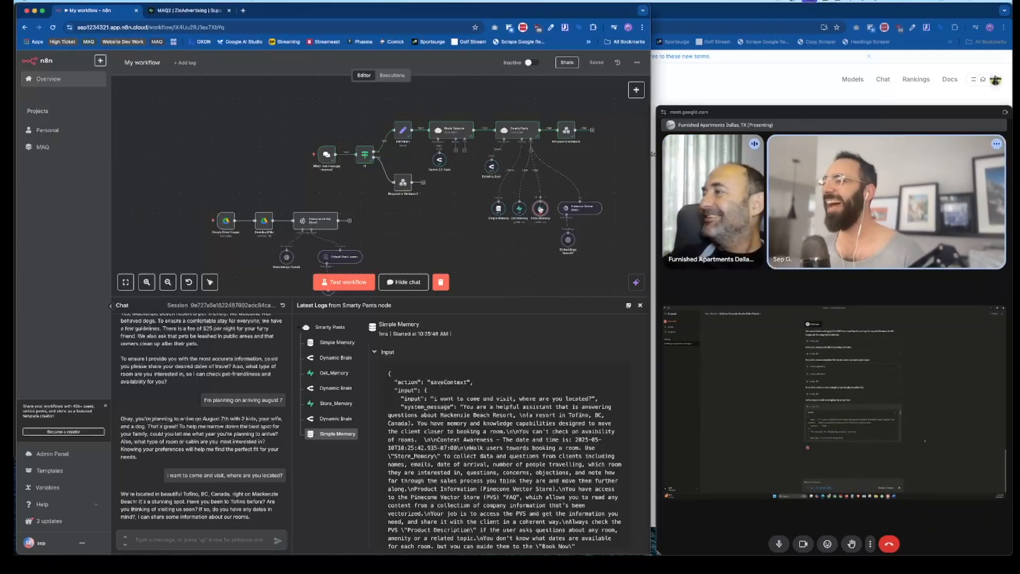
# Step: Open the Store_Memory node, review its fields to send, and ask the AI assistant about the Bad request error
pyautogui.doubleClick(540, 209)
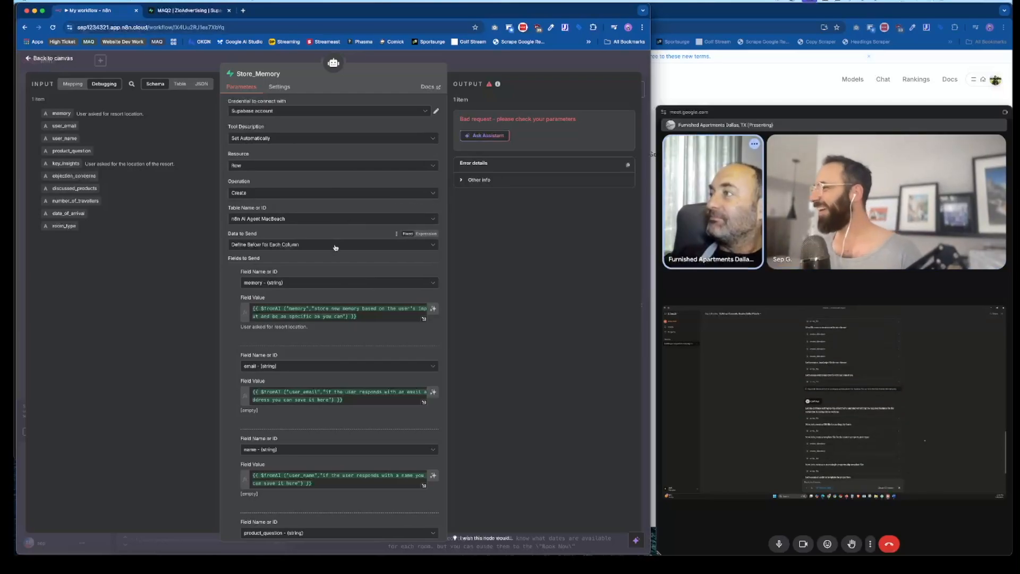
pyautogui.scroll(-3, 352, 267)
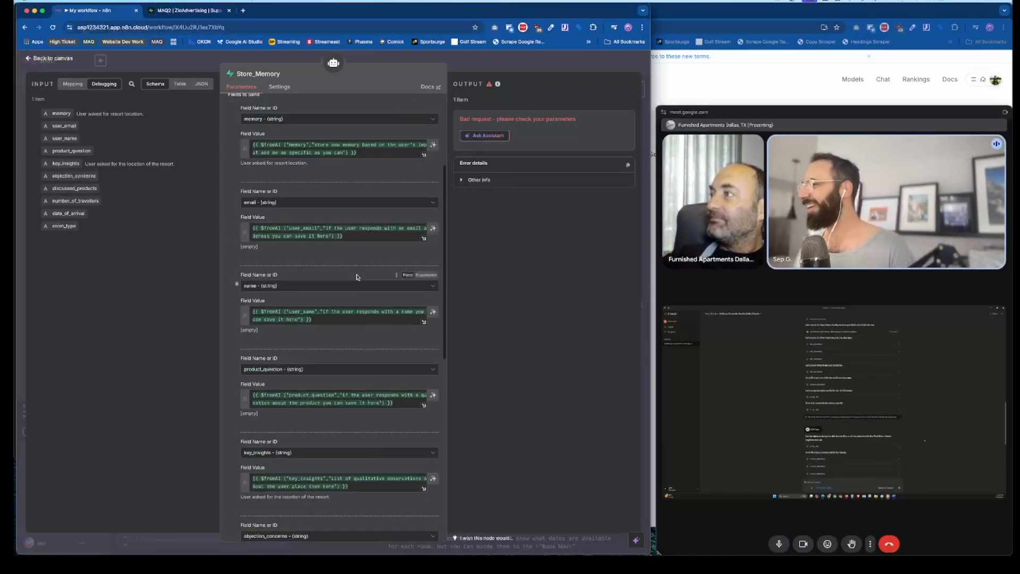
pyautogui.click(484, 135)
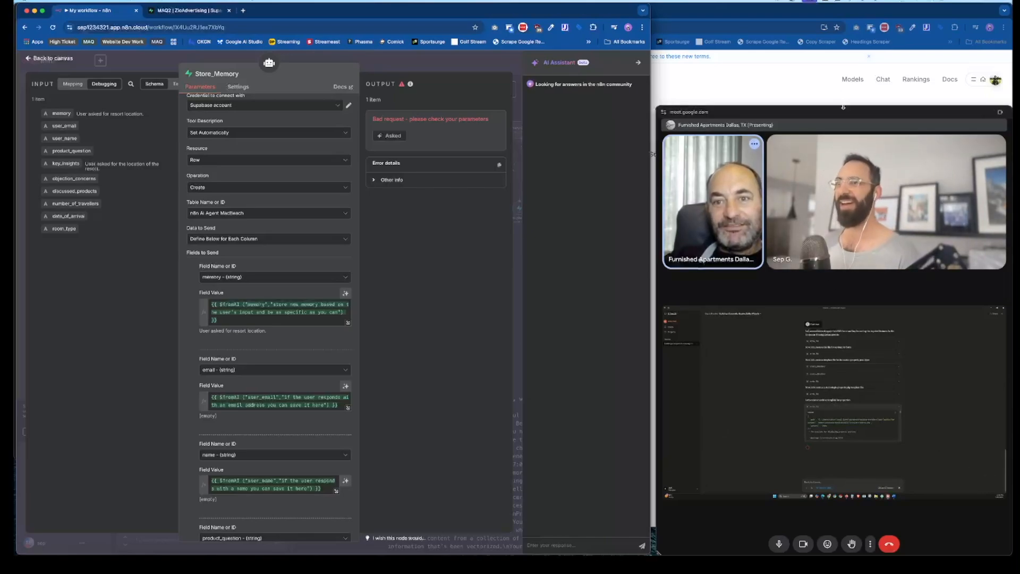
# Step: Widen the floating Meet window over the n8n editor to enlarge the participant's shared Claude screen
pyautogui.moveTo(659, 108); pyautogui.dragTo(654, 109)
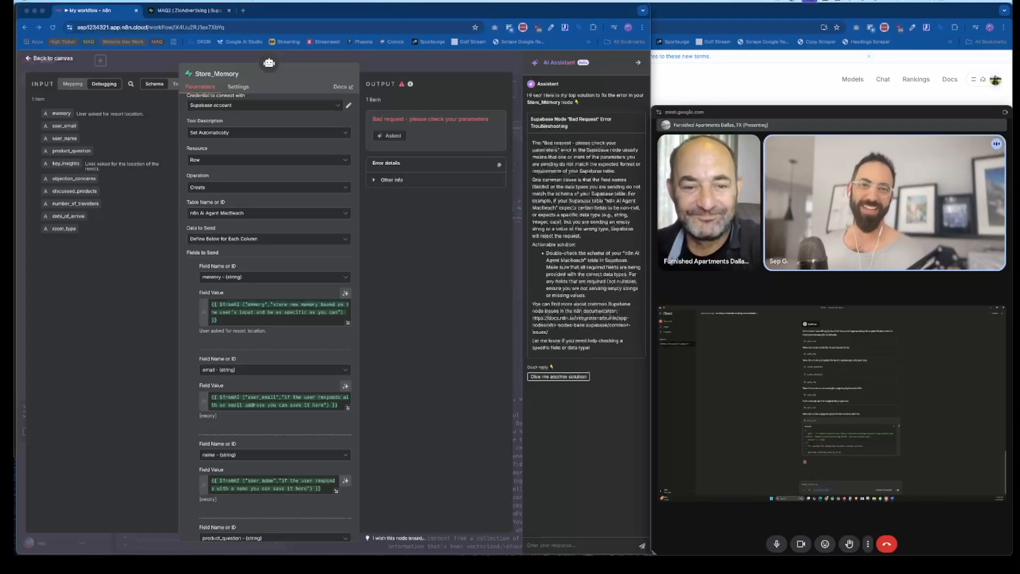
pyautogui.moveTo(653, 553); pyautogui.dragTo(249, 552)
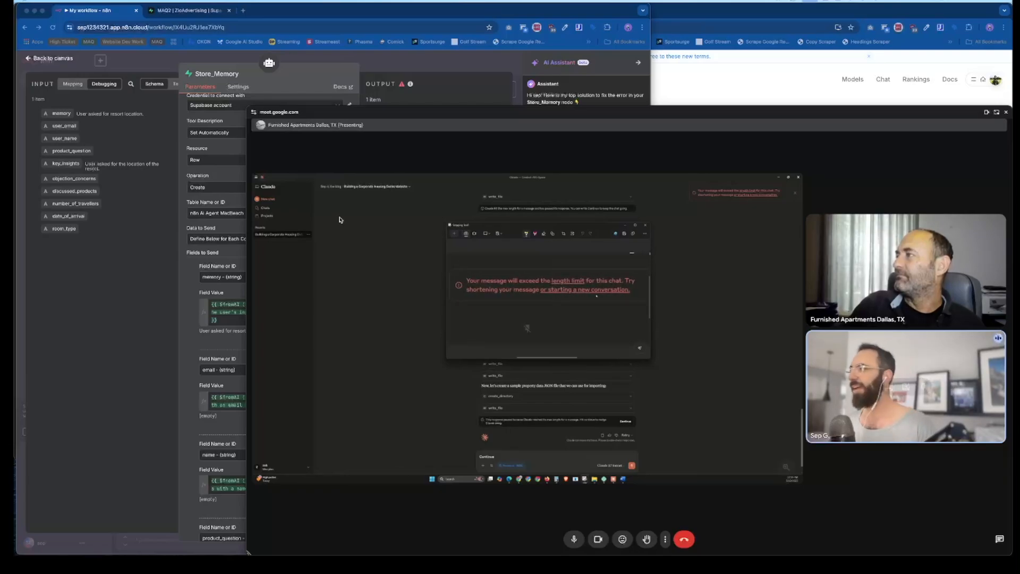
pyautogui.moveTo(246, 108); pyautogui.dragTo(214, 108)
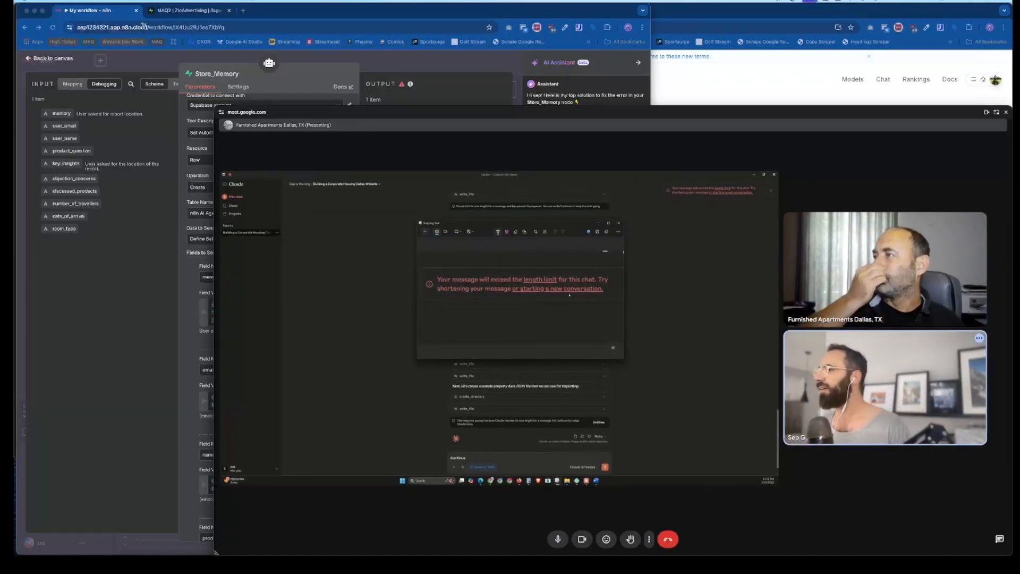